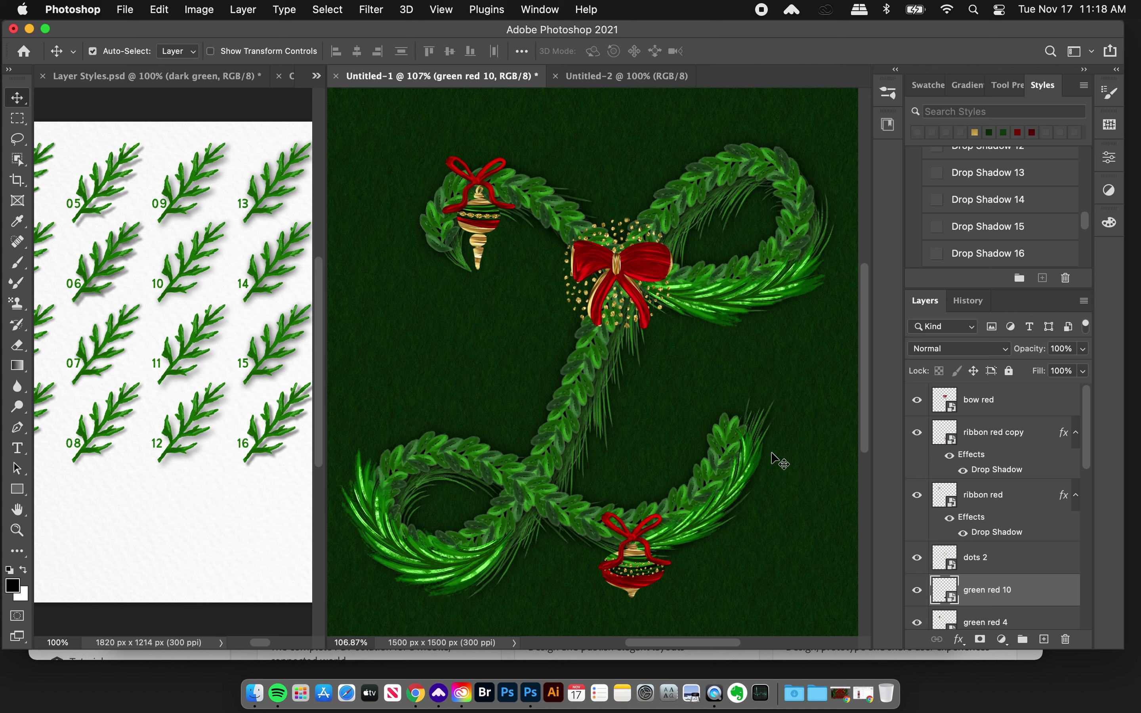
Browse the font bundle shop page's product preview images, then return to Photoshop
click(837, 699)
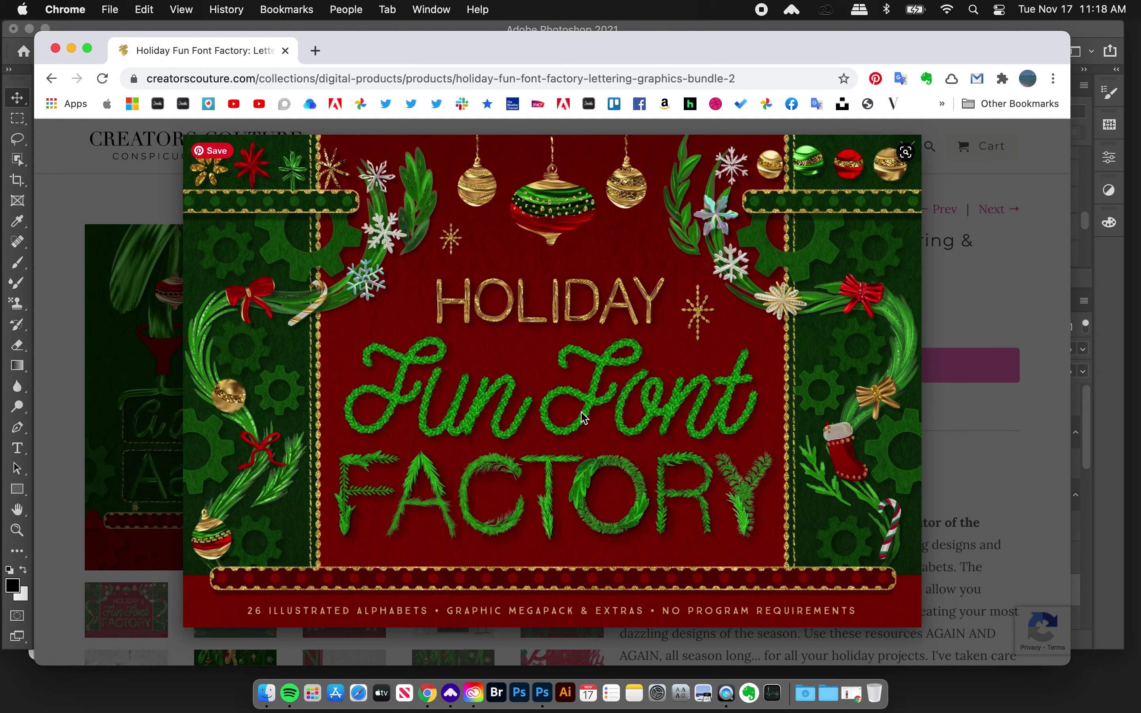
click(876, 390)
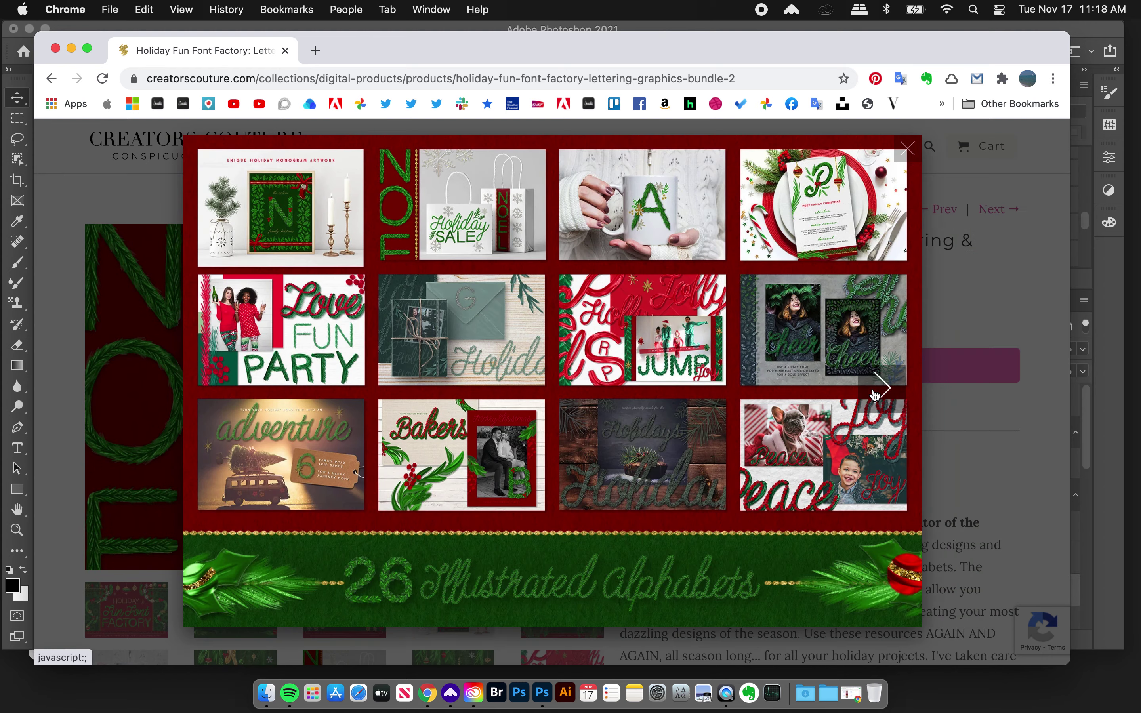
click(883, 395)
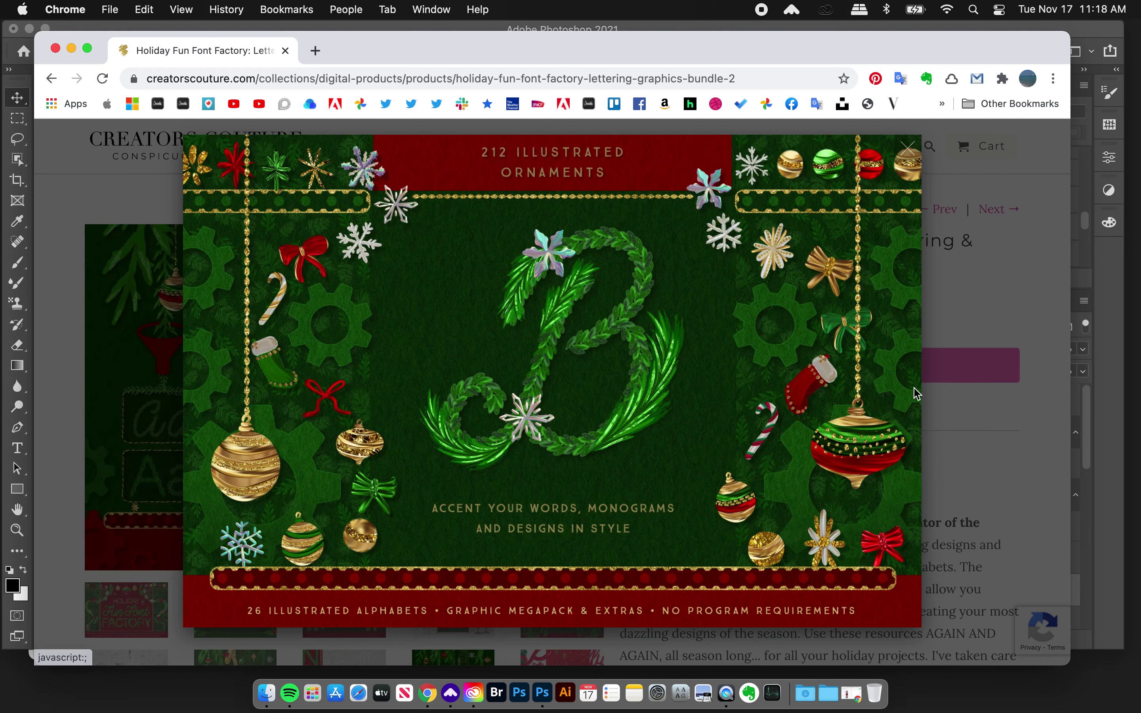
click(880, 392)
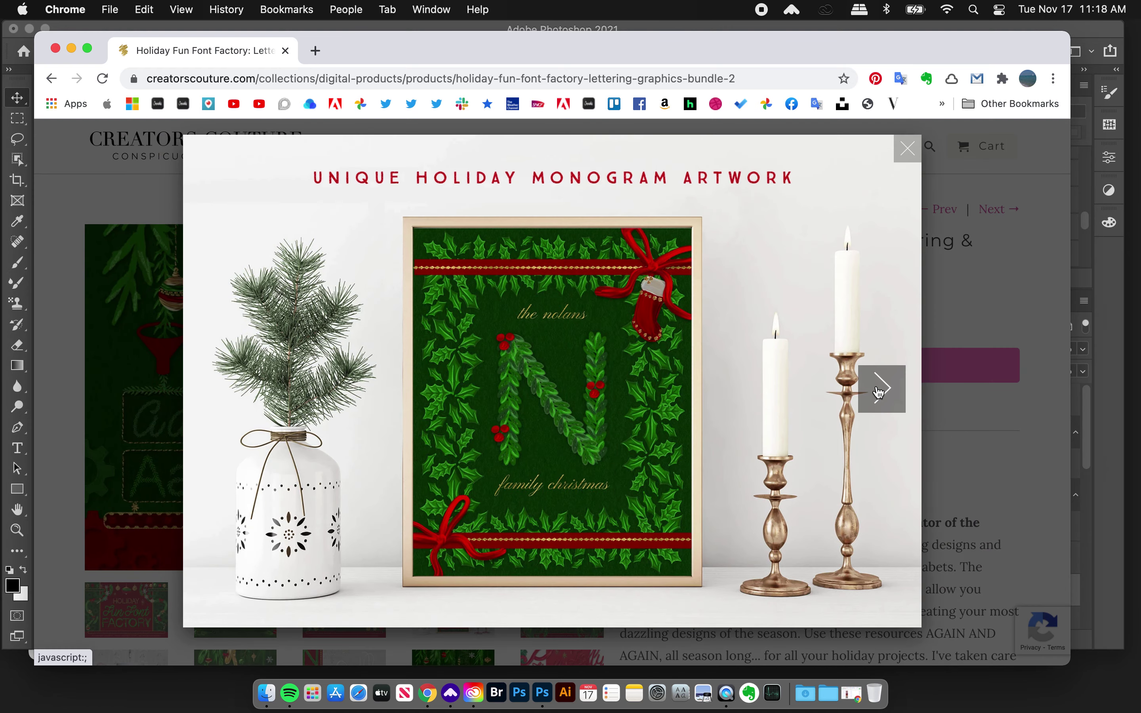
click(882, 391)
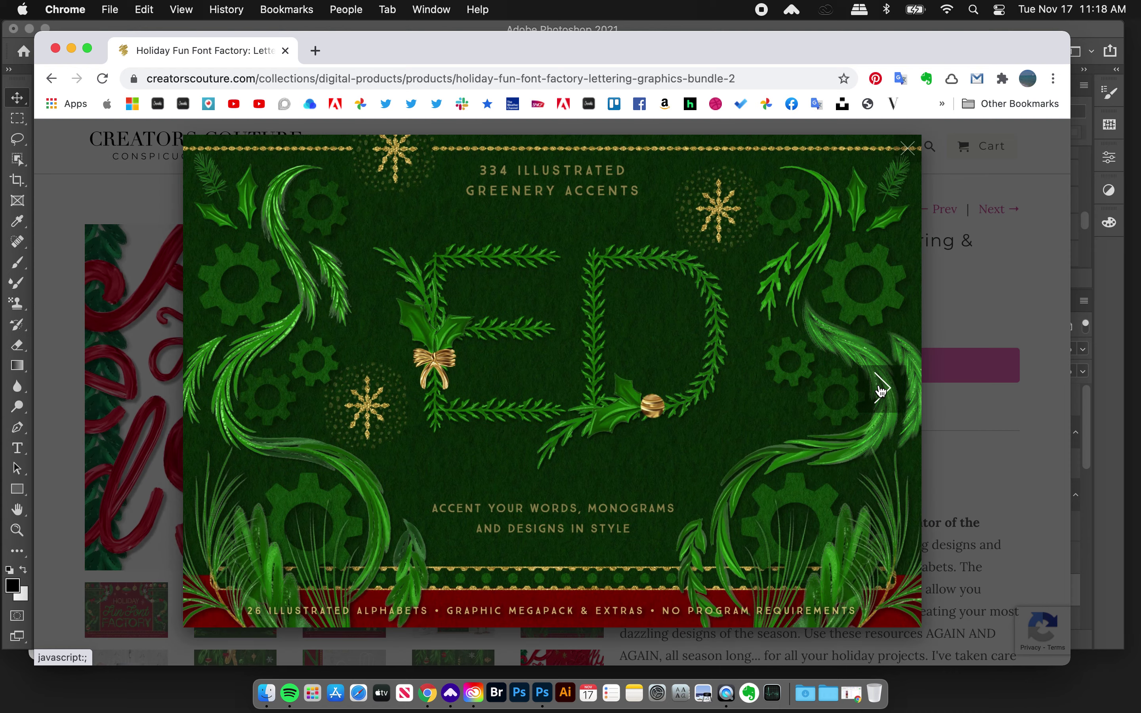
click(881, 391)
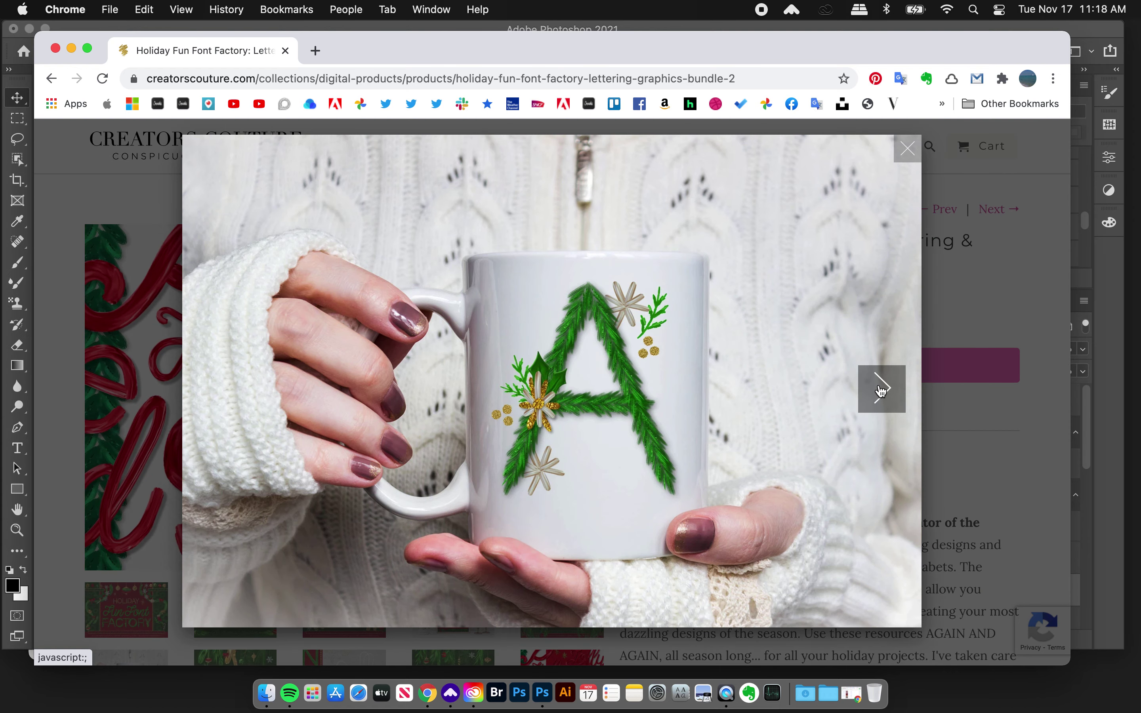
click(881, 391)
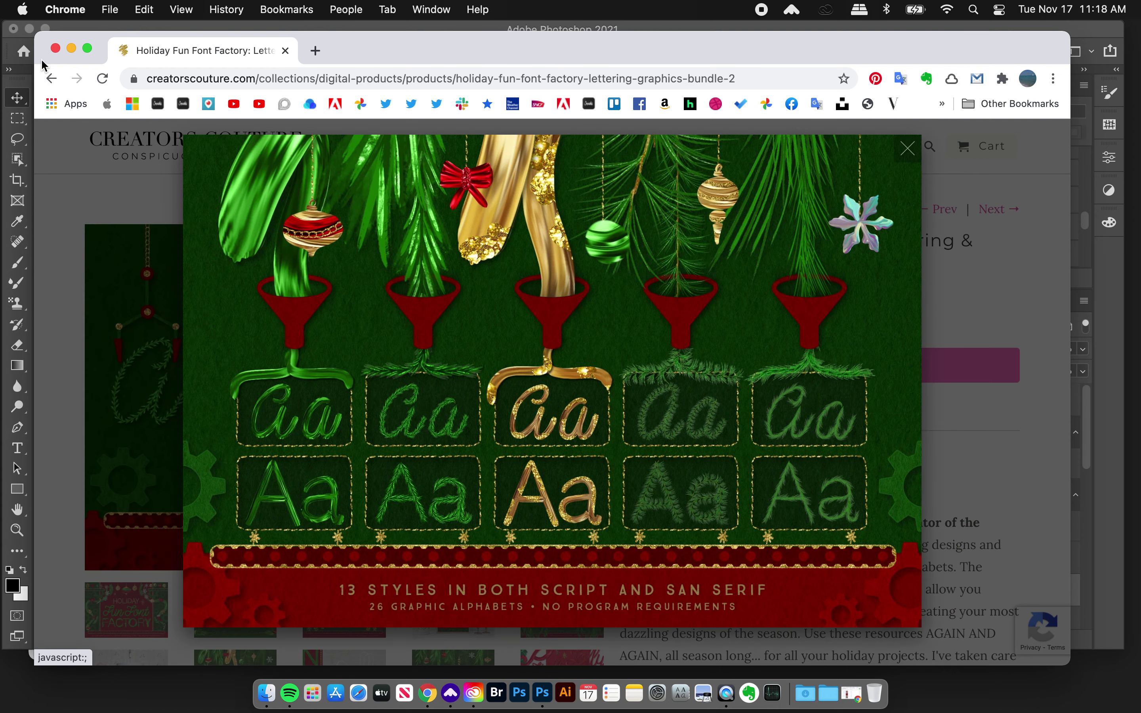
click(69, 49)
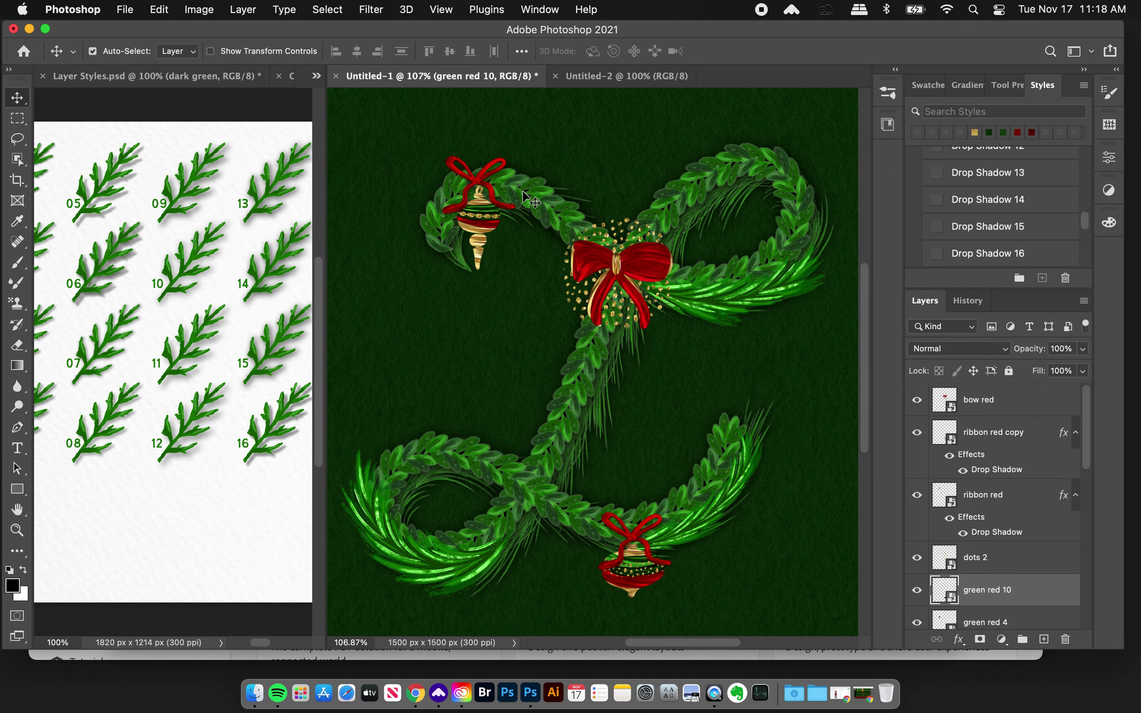
Look over the open documents, including the Layer Styles.psd reference sheet
click(614, 80)
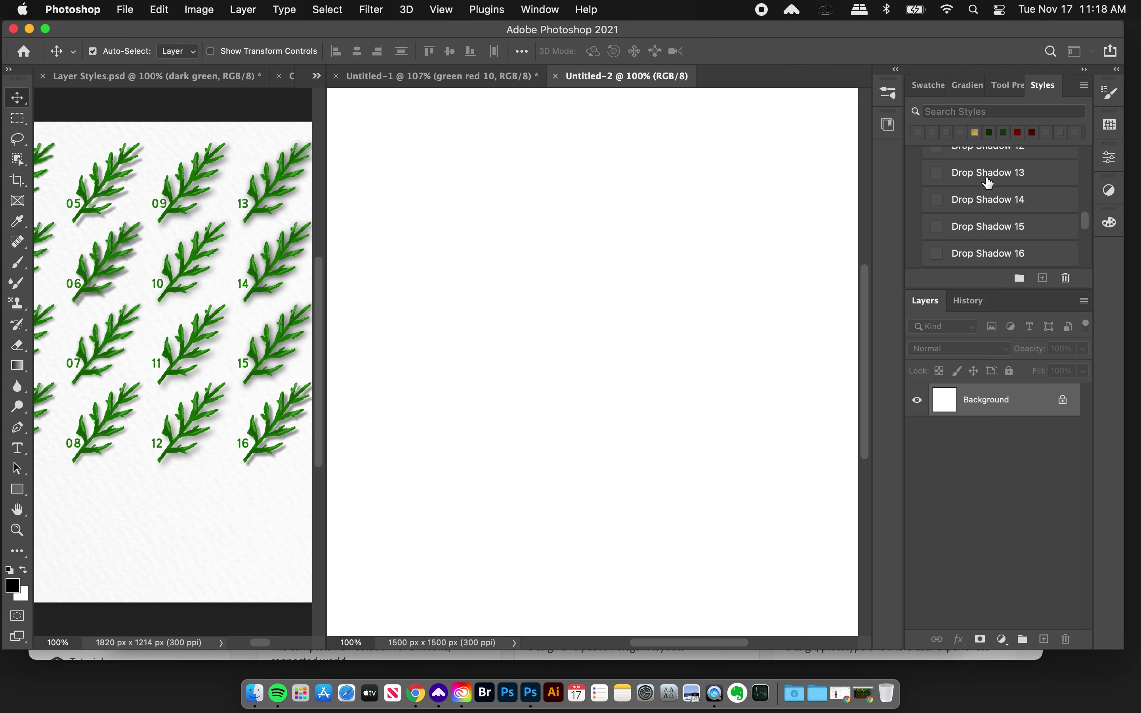
click(396, 76)
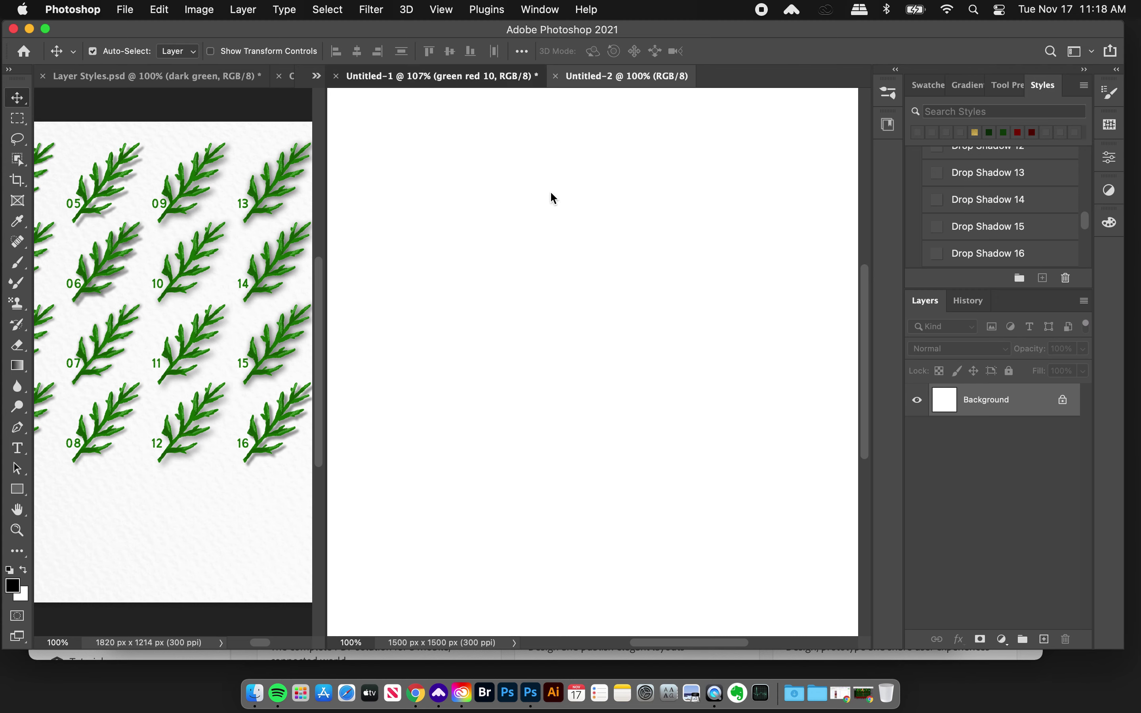
click(240, 77)
scroll(235, 245, right, 10)
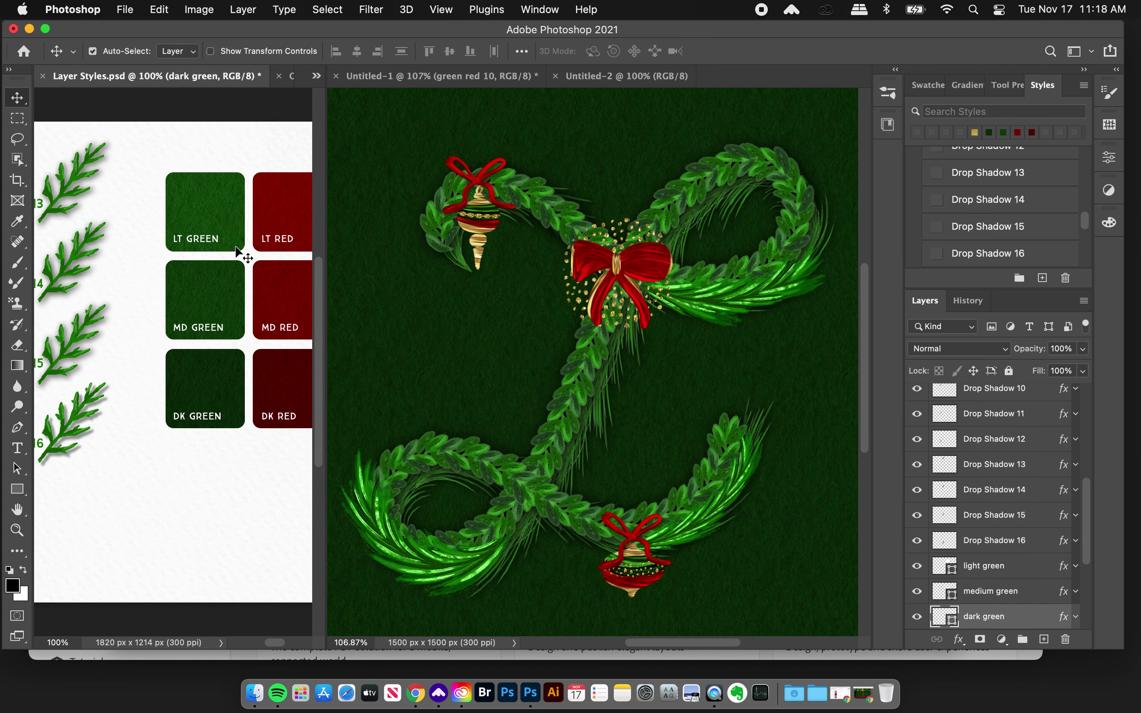
scroll(235, 250, left, 2)
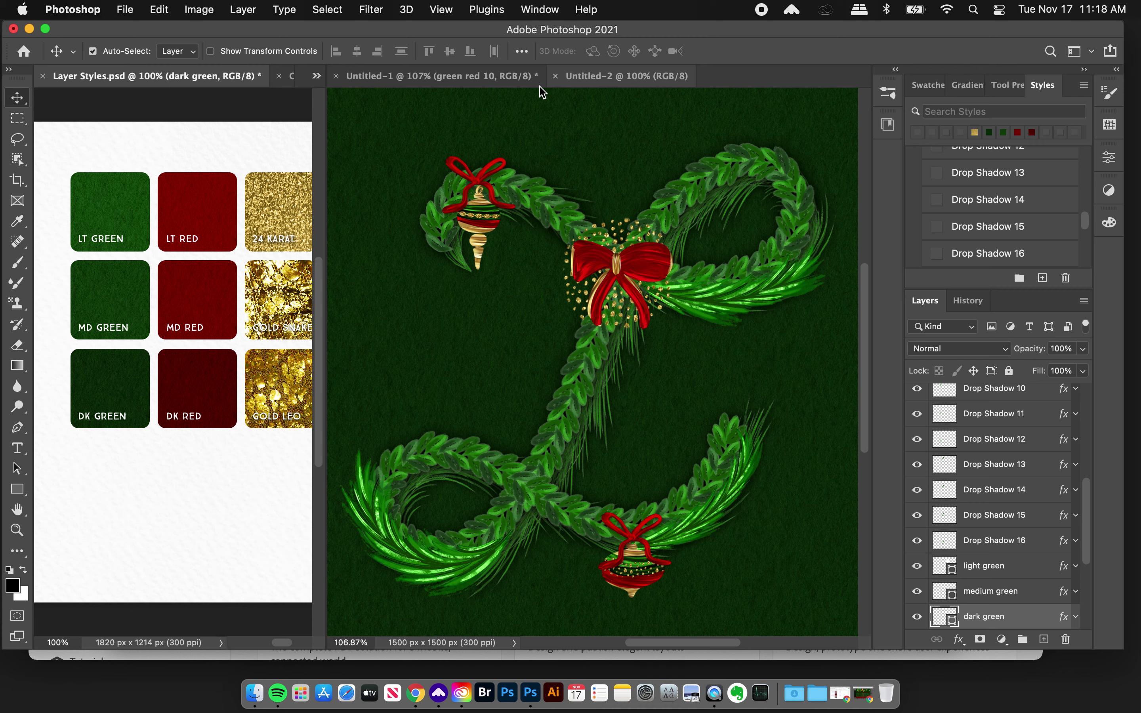
Convert Untitled-2's background to Layer 0 and apply the Dark Green Felt style
click(620, 77)
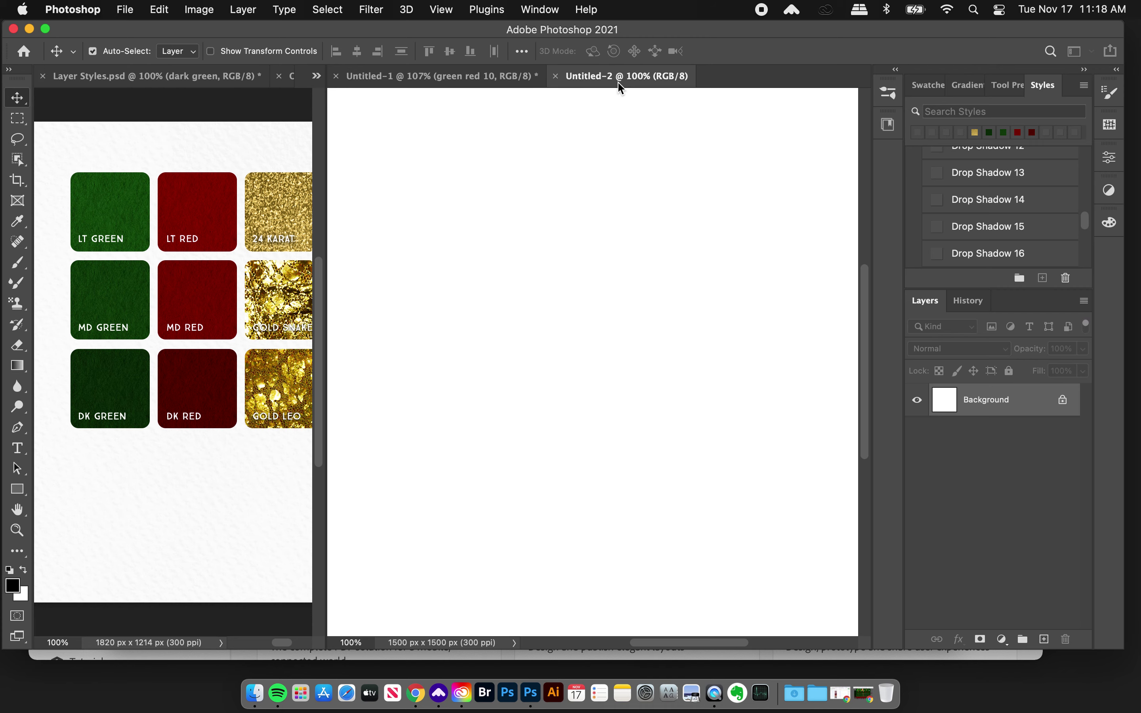
double_click(1010, 412)
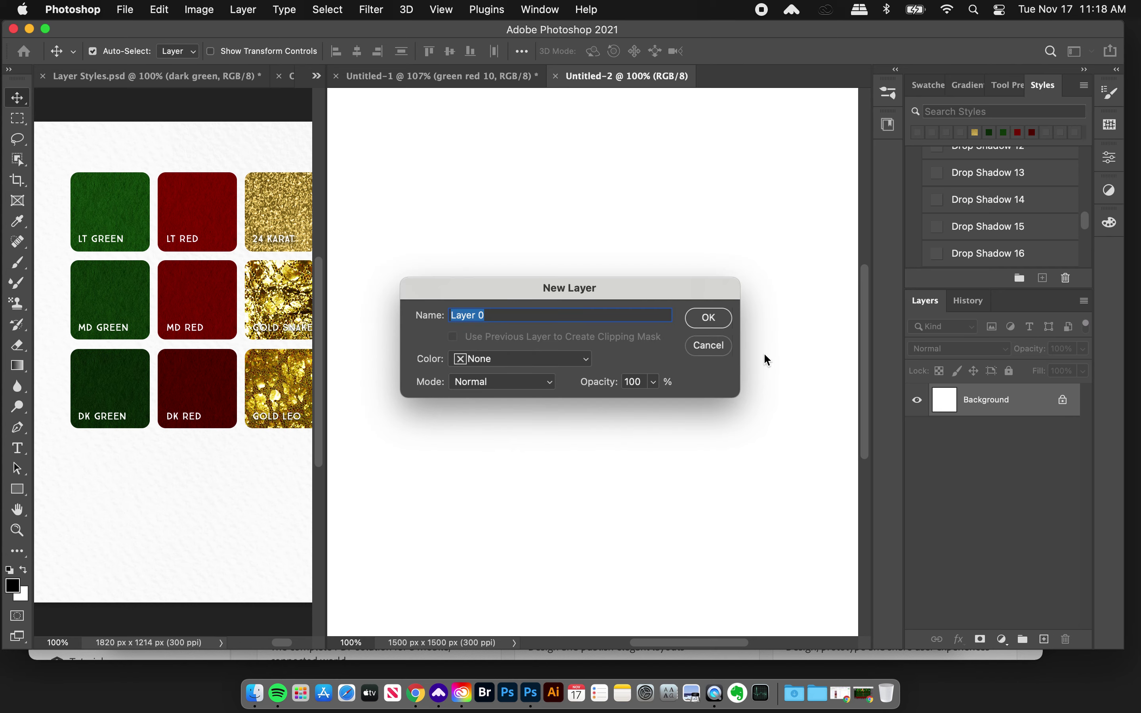
click(713, 327)
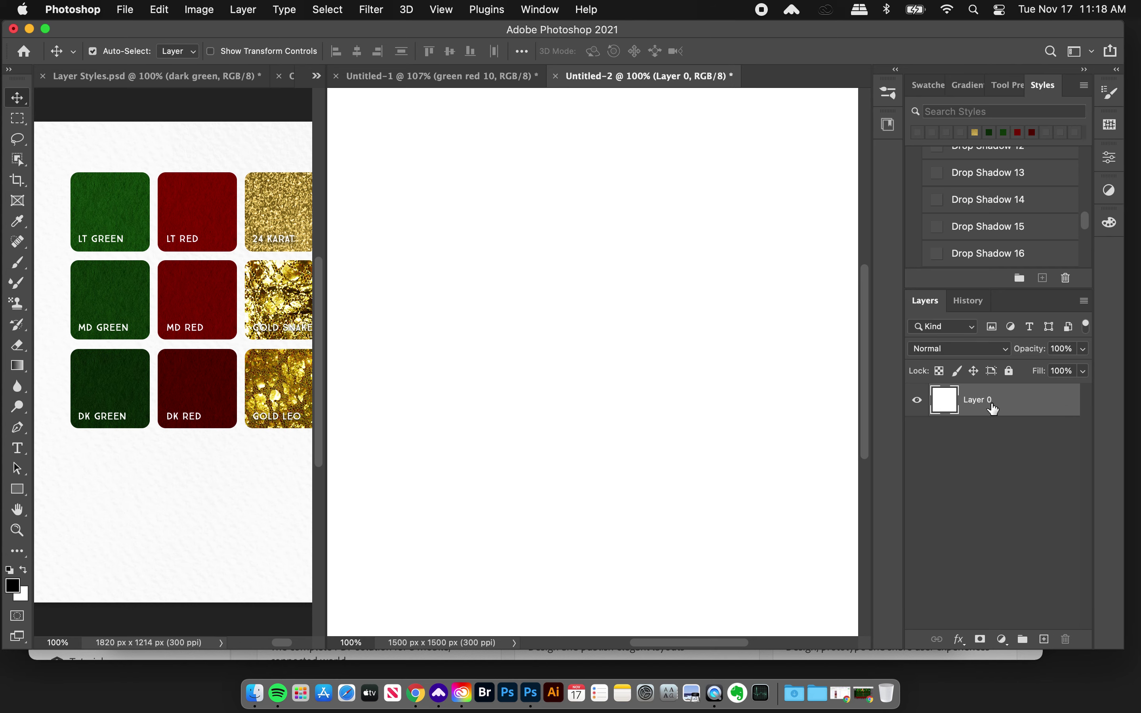
scroll(1035, 218, down, 4)
scroll(1037, 218, down, 2)
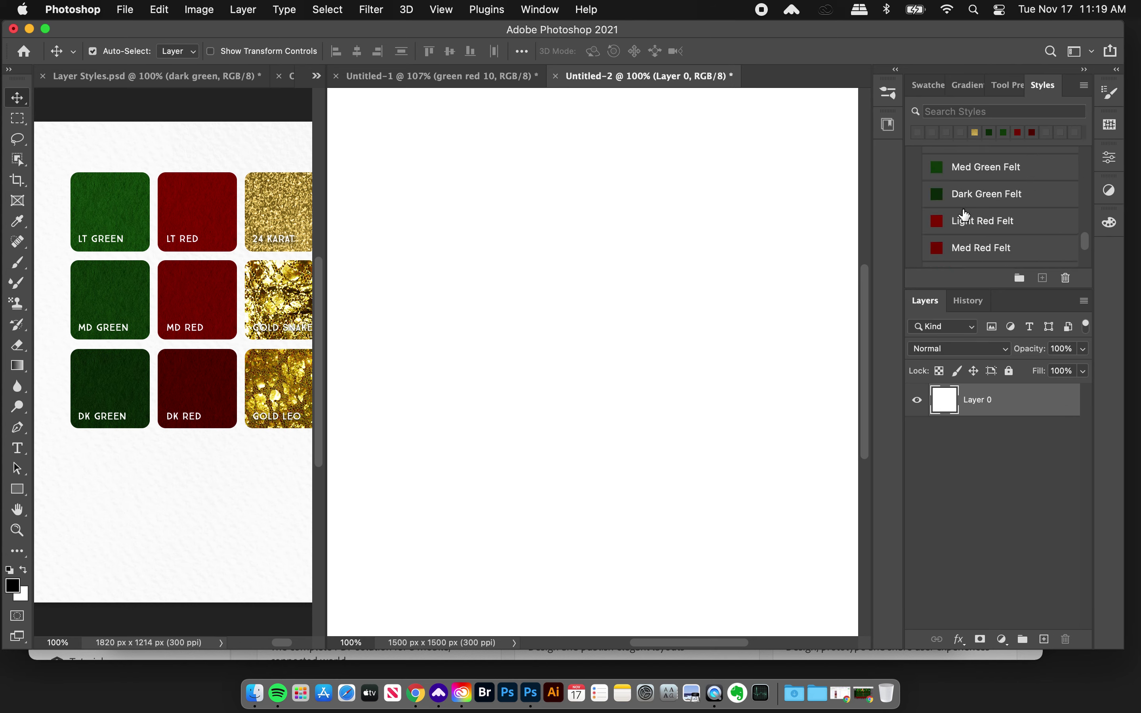
click(975, 194)
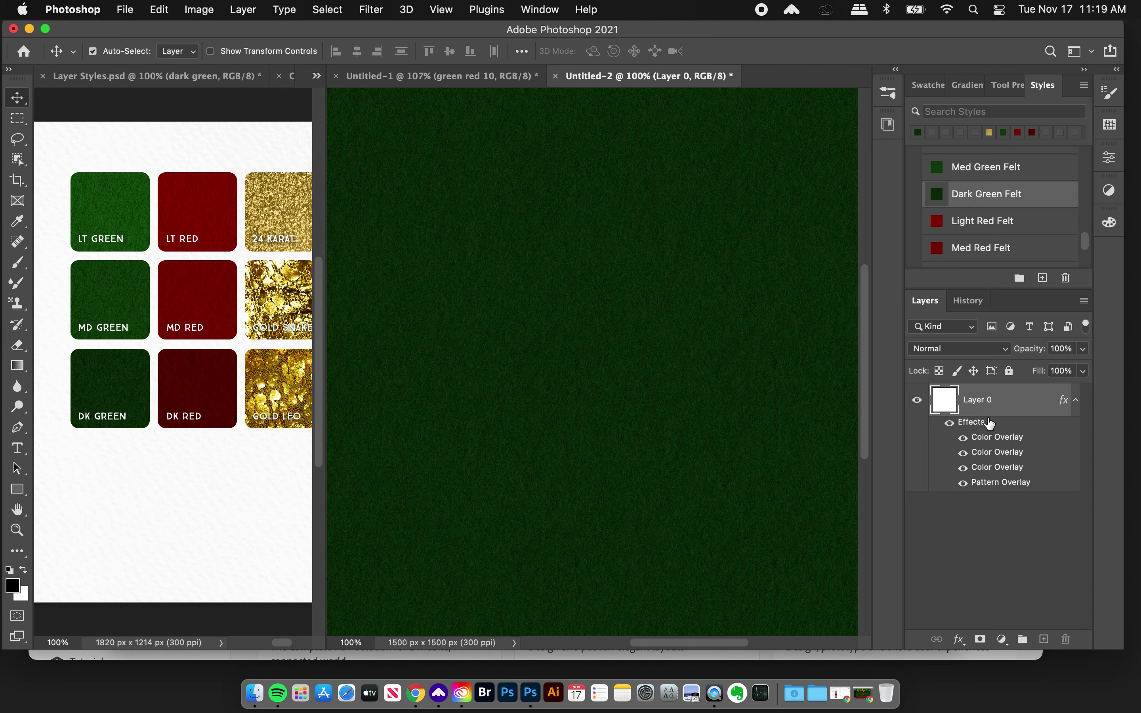
key(F1)
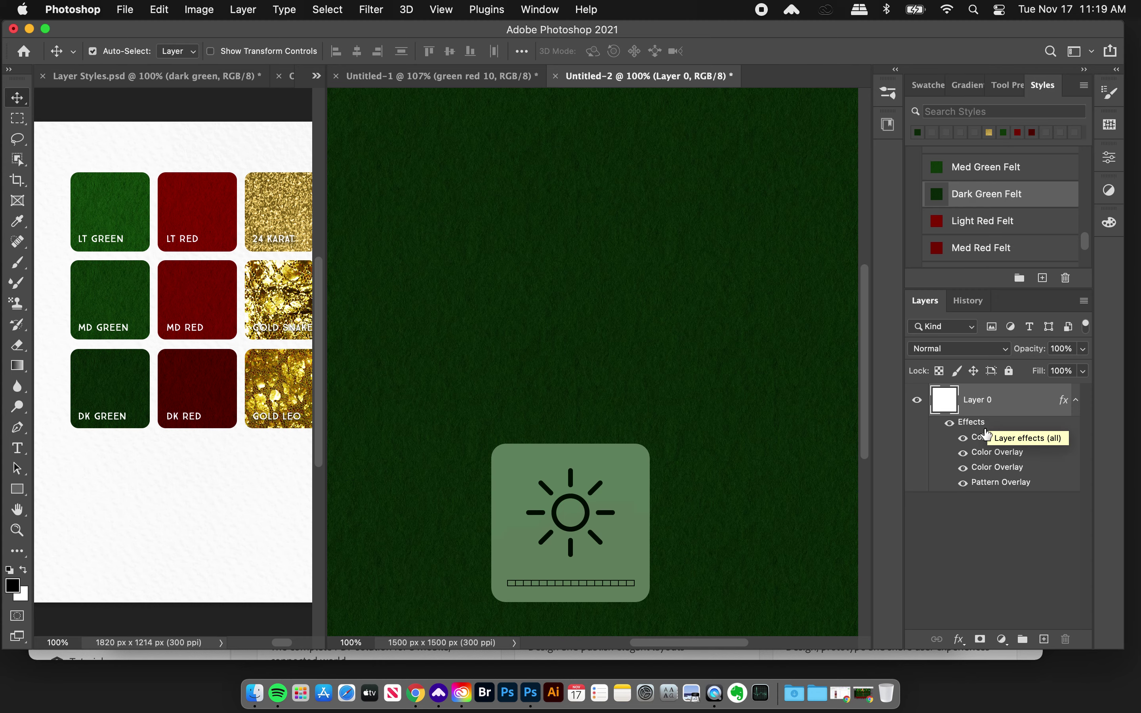
click(1077, 400)
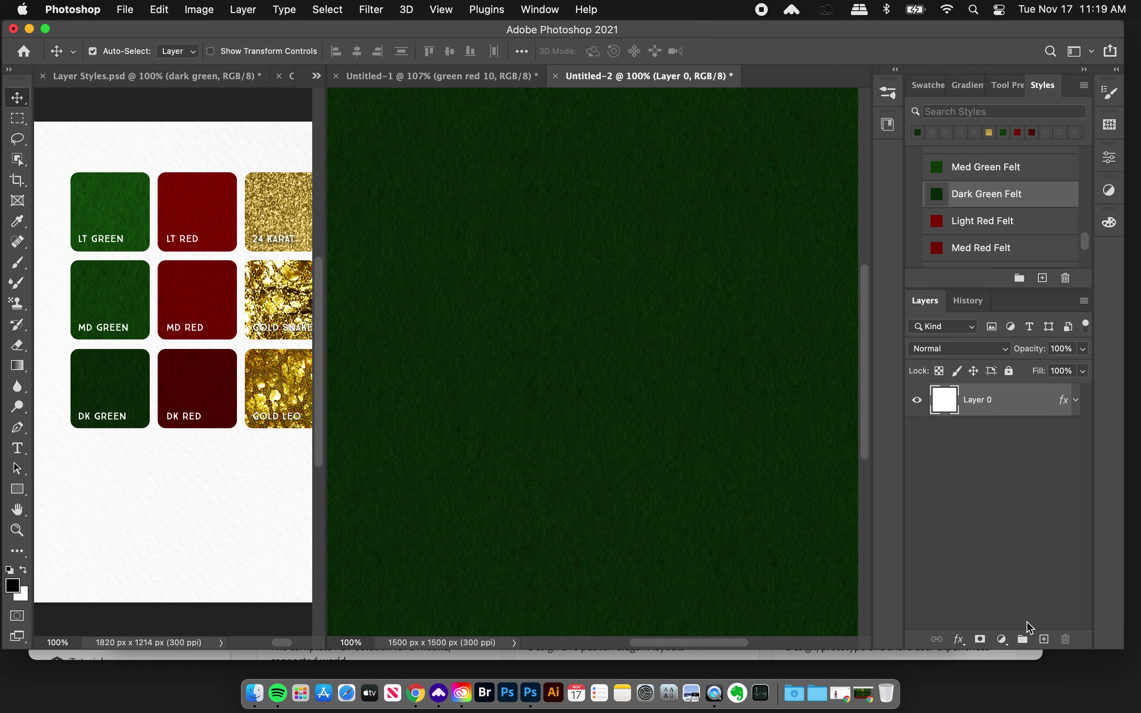
Zoom into script pine needles.psd and drag its L layer onto the Untitled-2 felt
click(316, 77)
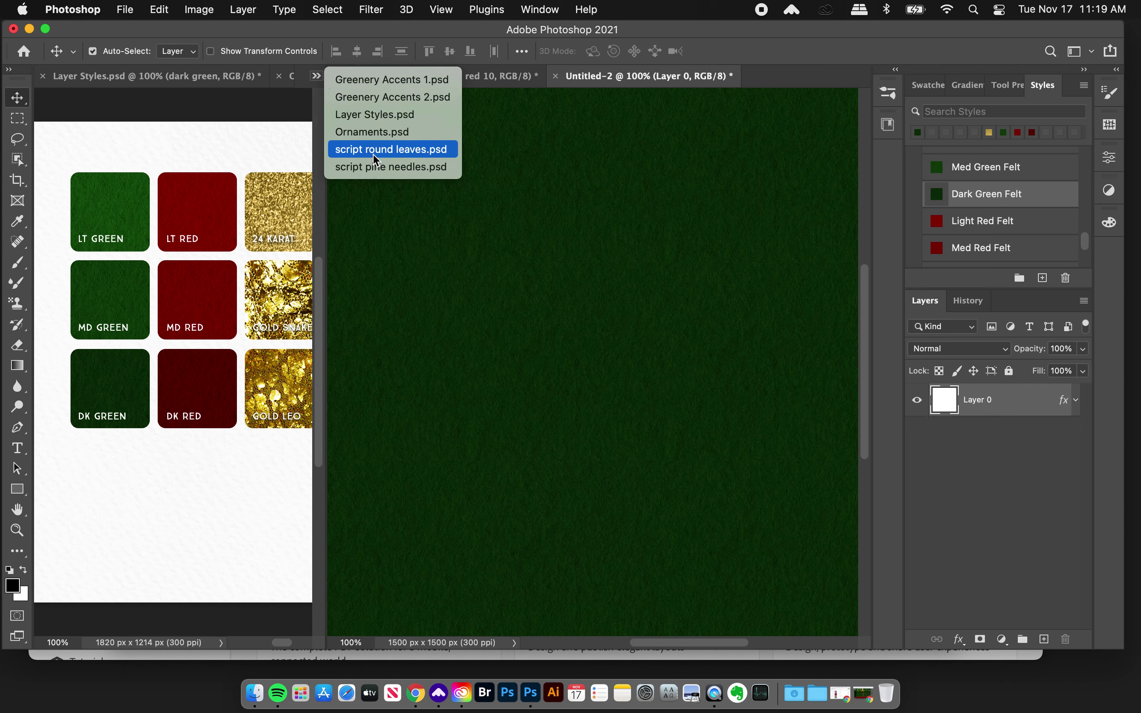
click(378, 168)
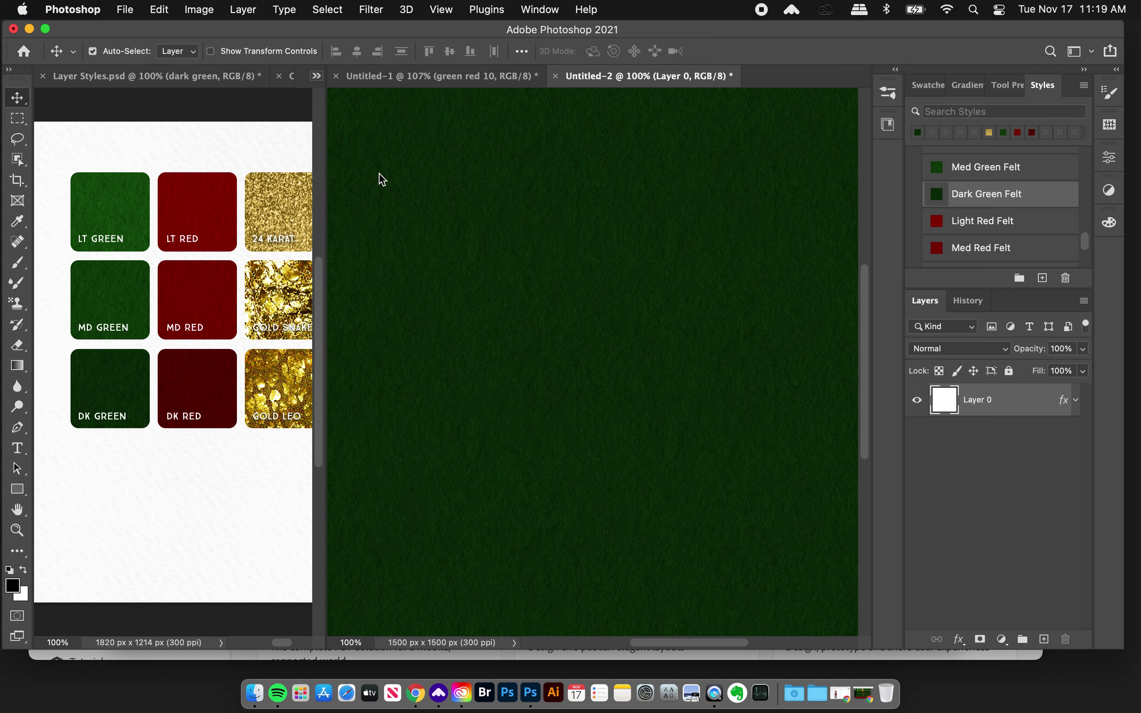
scroll(146, 191, right, 3)
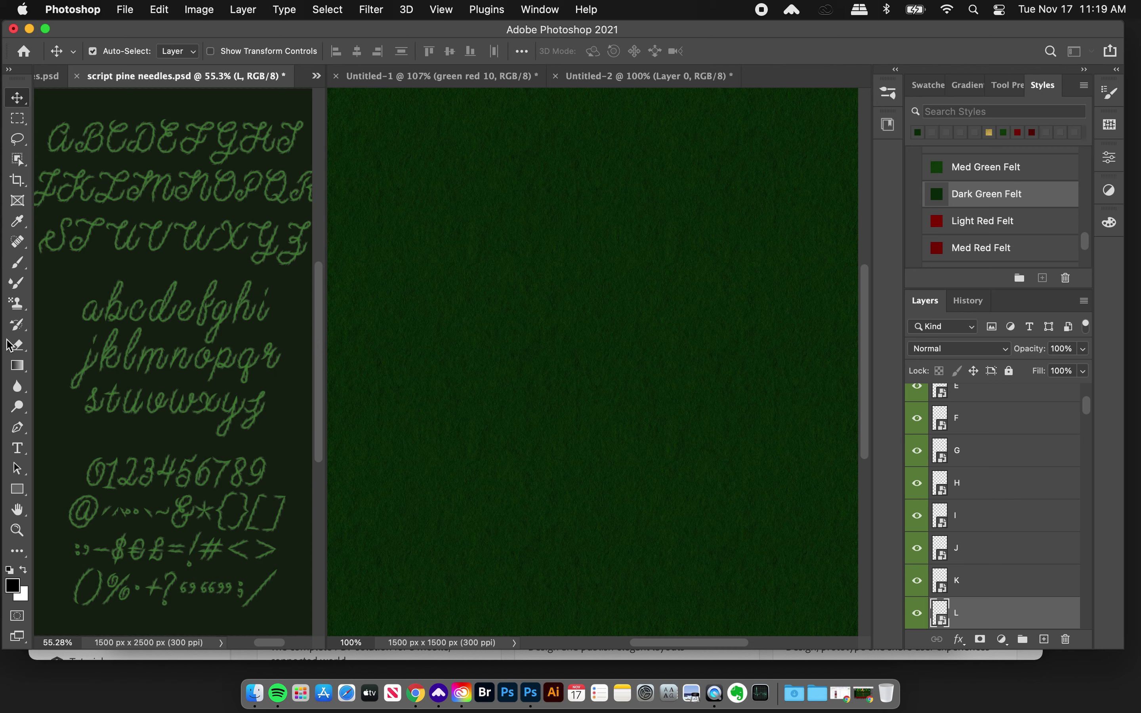
click(17, 530)
drag(94, 227, 133, 207)
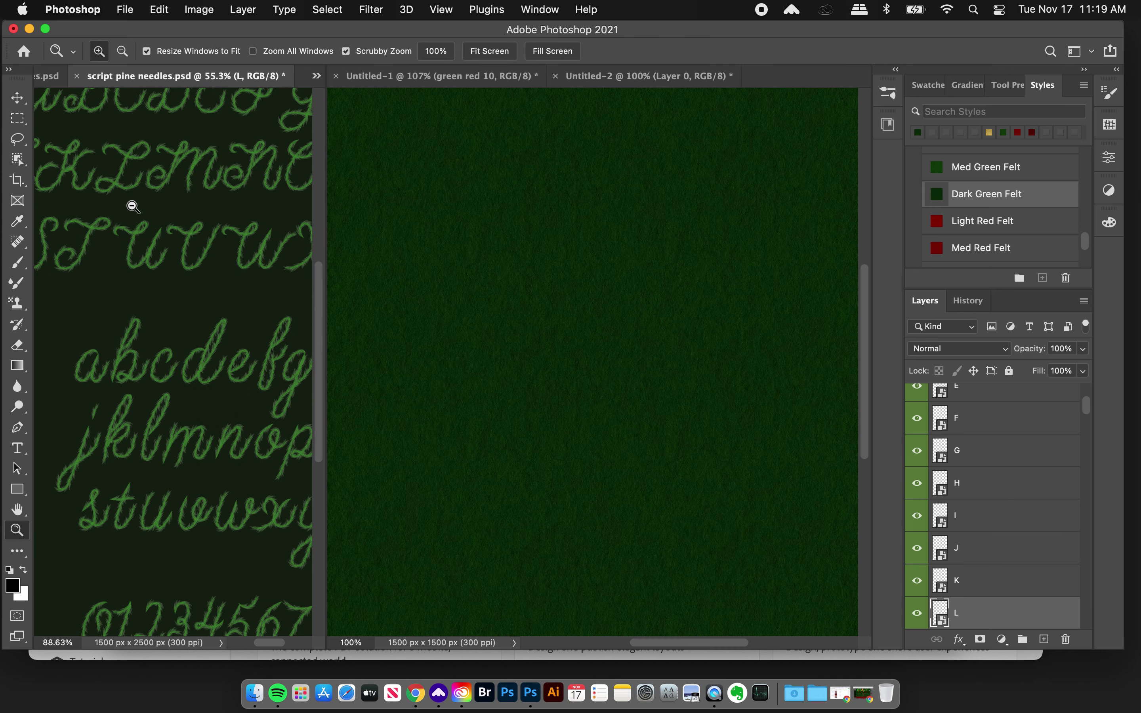
click(17, 97)
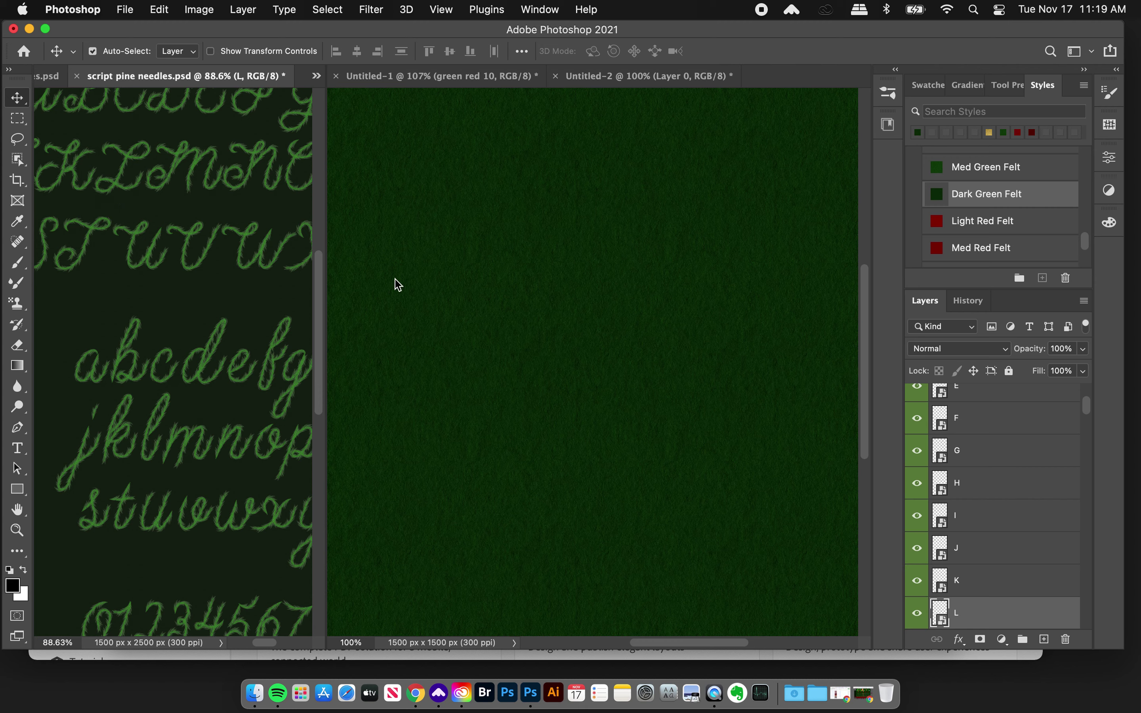
scroll(1039, 517, down, 3)
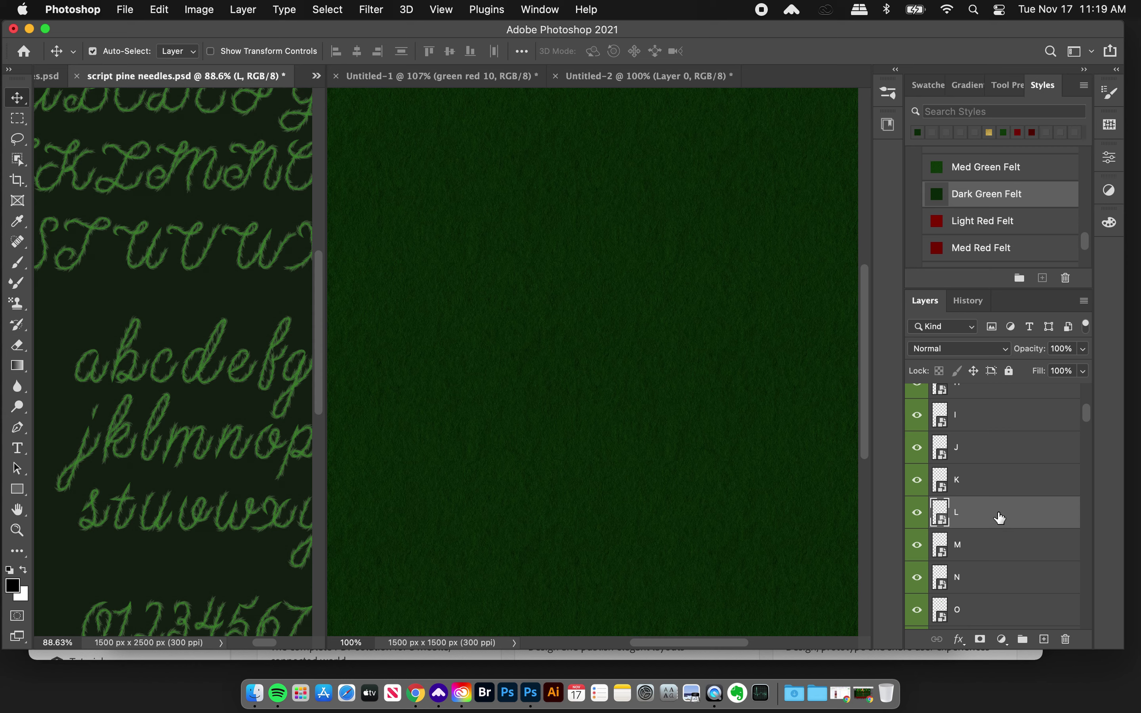
drag(118, 163, 542, 233)
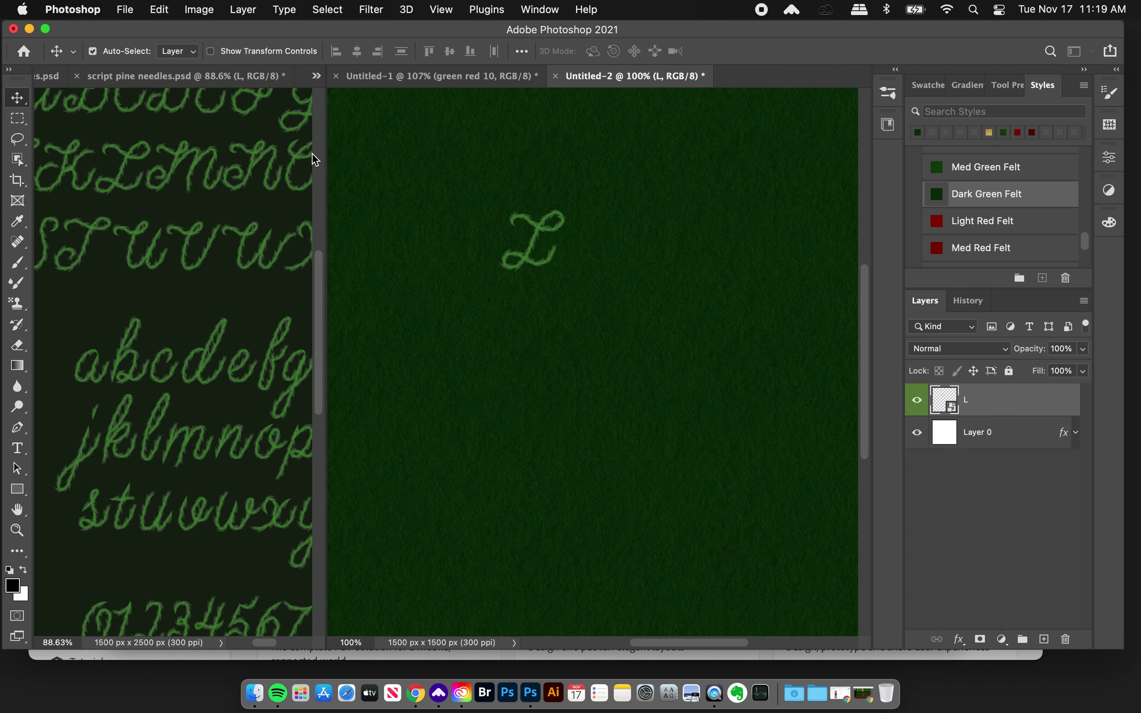
Copy the round-leaves L from script round leaves.psd onto Untitled-2
click(316, 77)
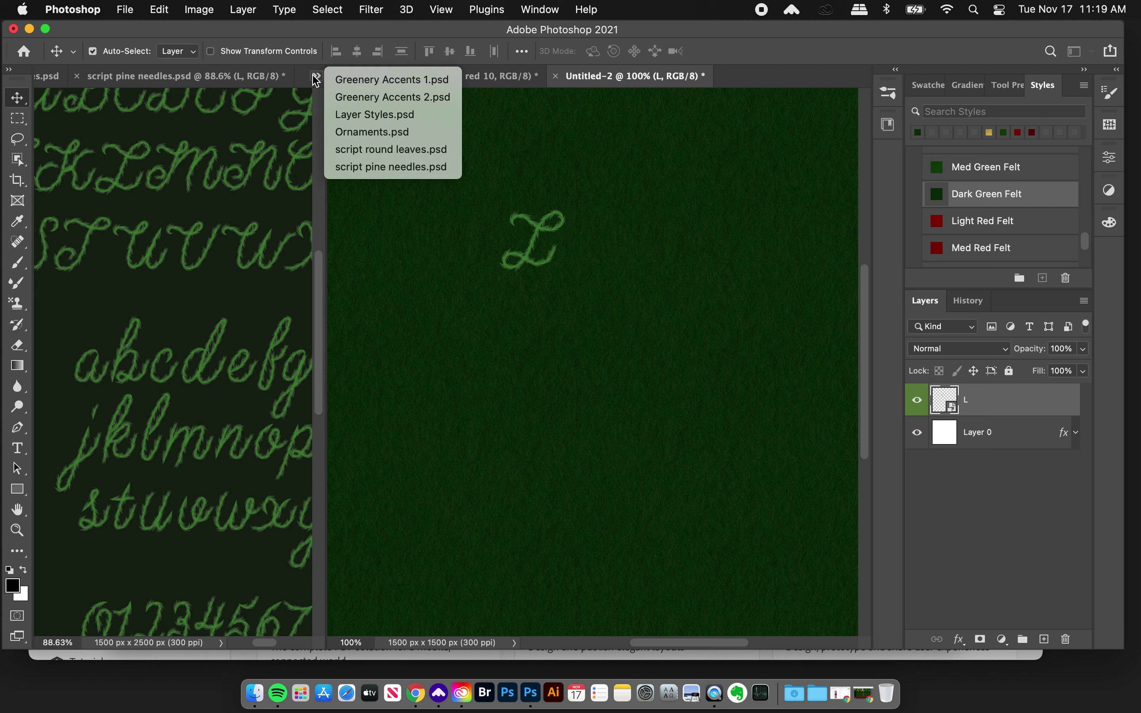
click(385, 150)
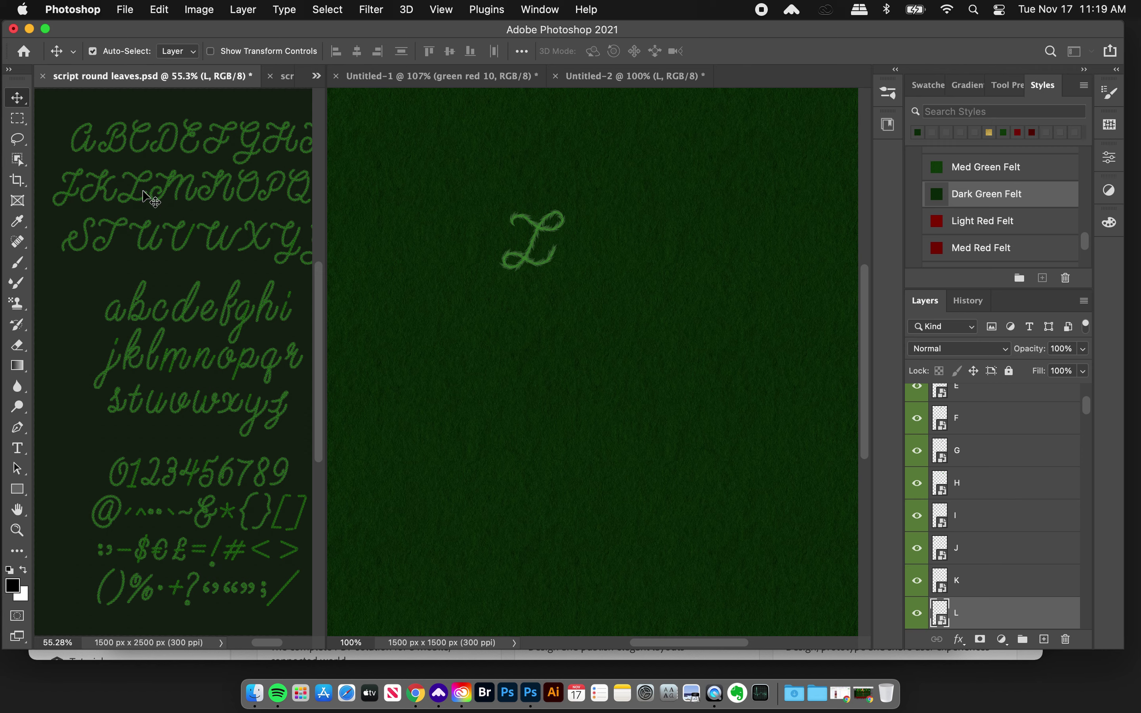
drag(140, 186, 532, 252)
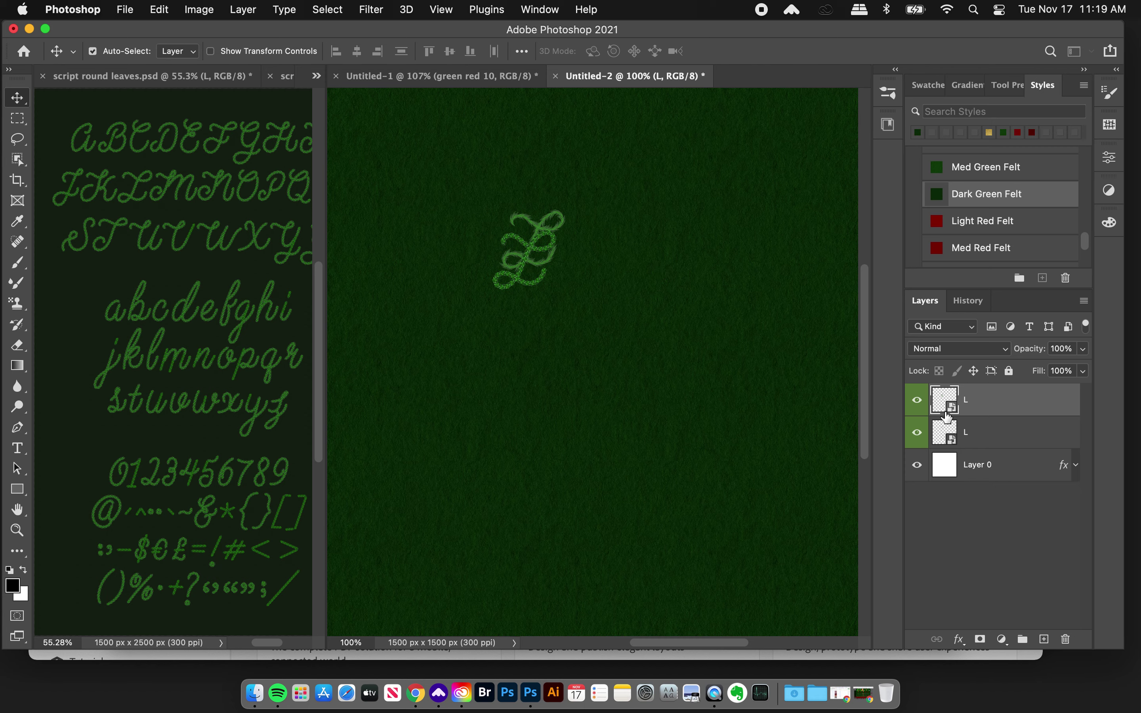
Select both L layers and align their horizontal and vertical centers
shift+click(996, 440)
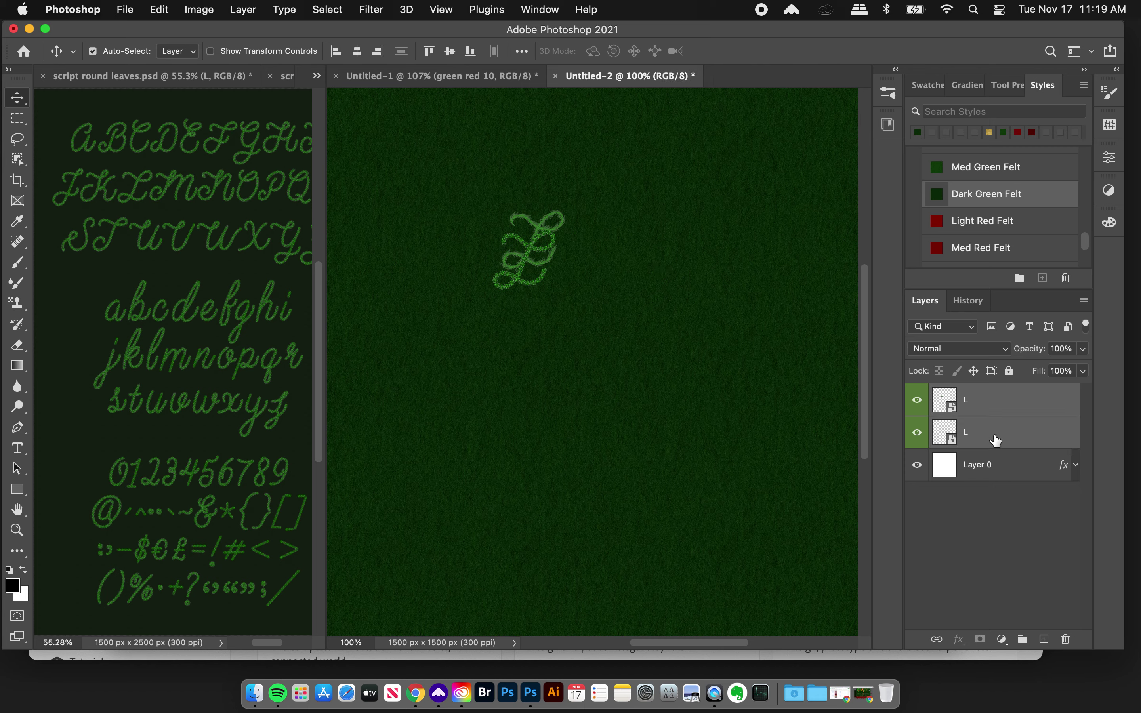
click(357, 52)
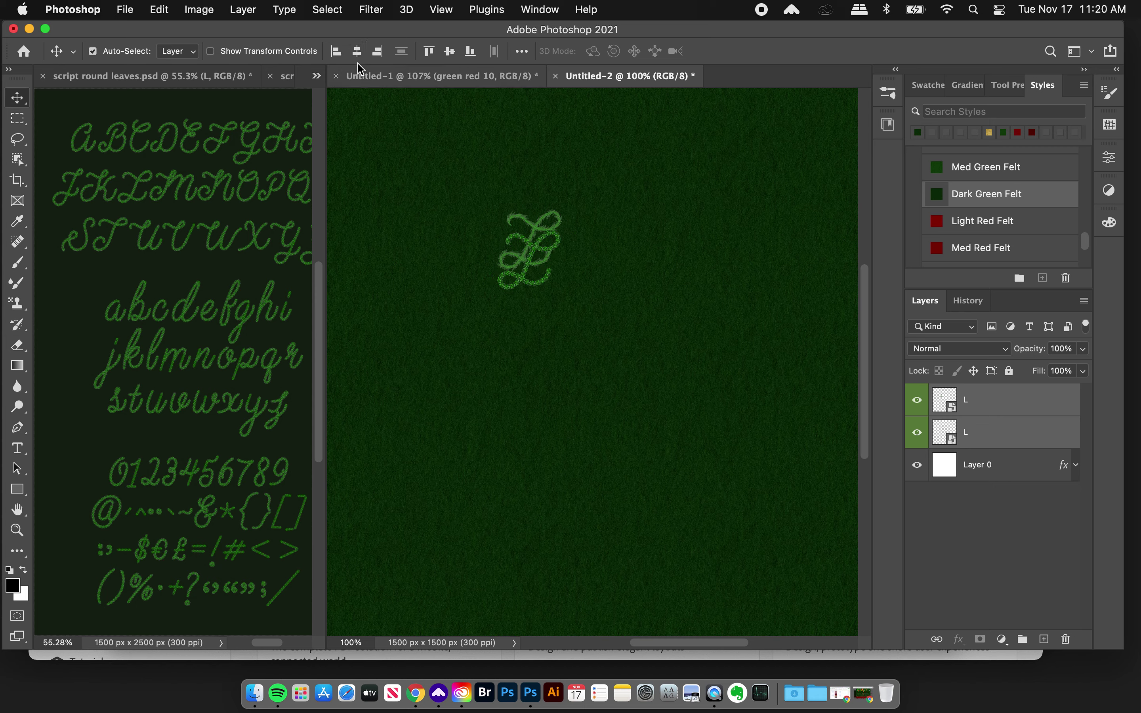
click(449, 52)
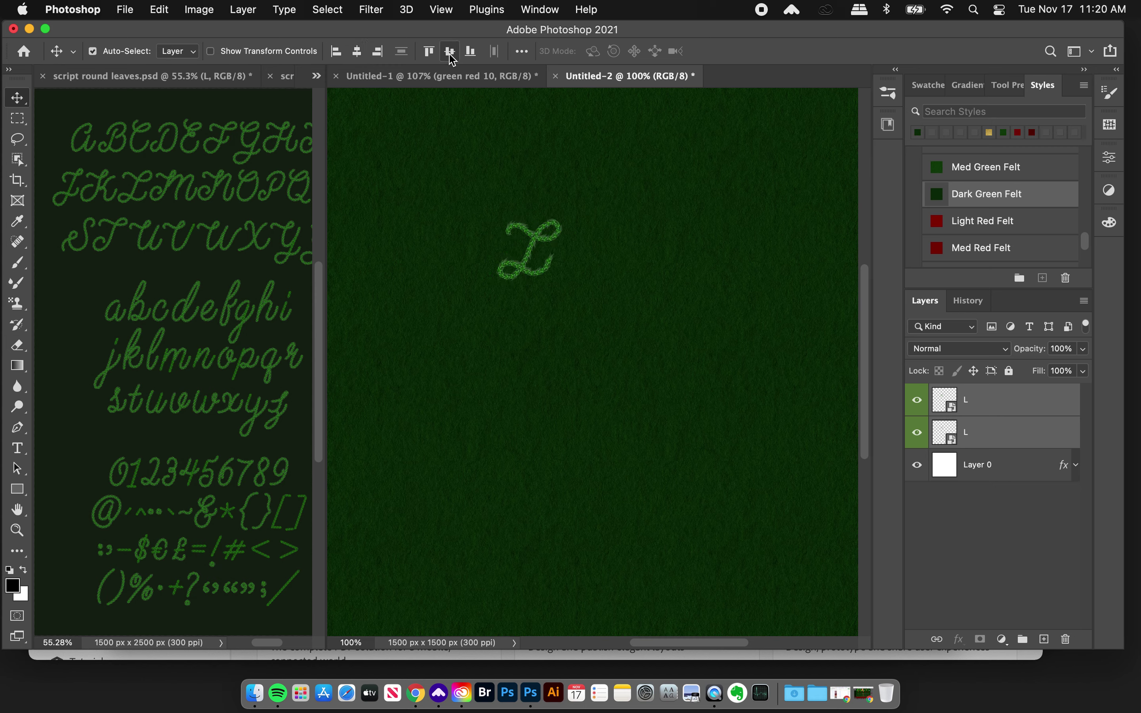
Scale both L layers together so the letter nearly fills the felt canvas
click(583, 238)
scroll(583, 238, down, 2)
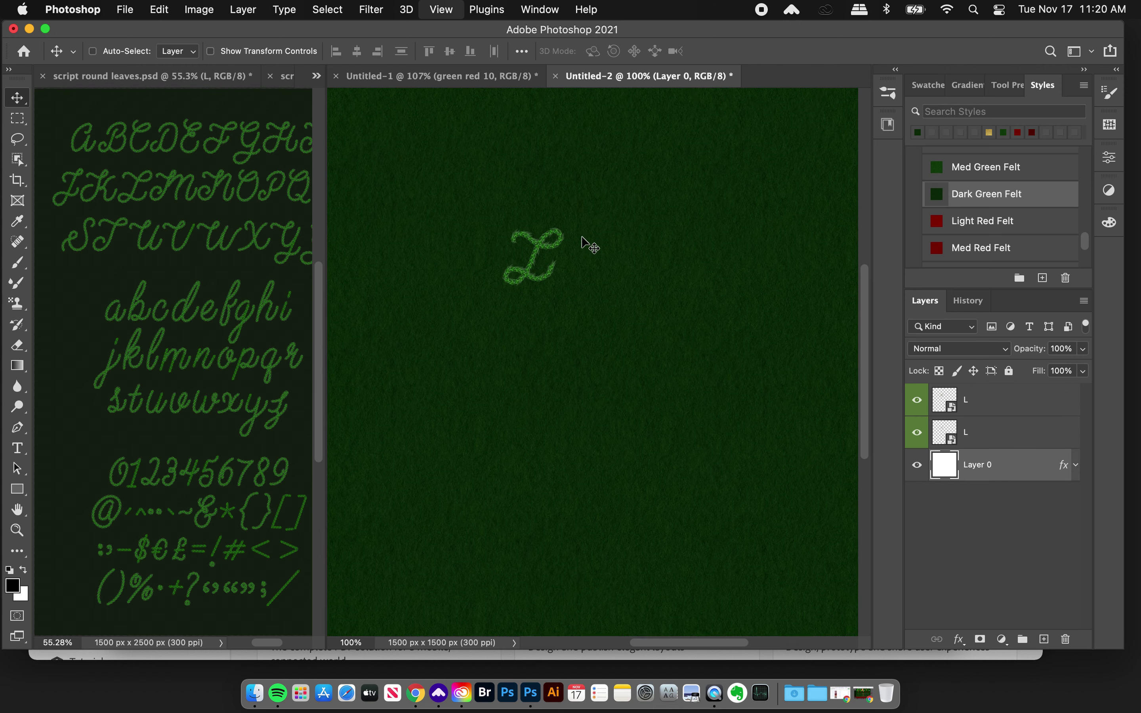
click(1010, 444)
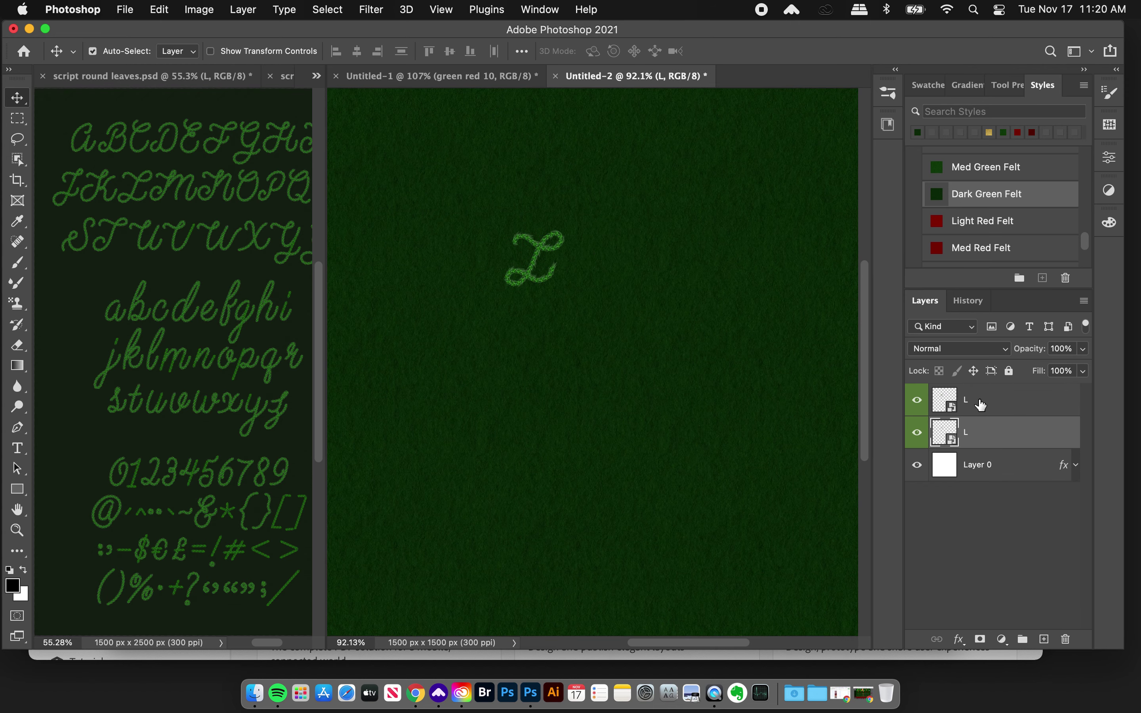
shift+click(979, 401)
key(super)
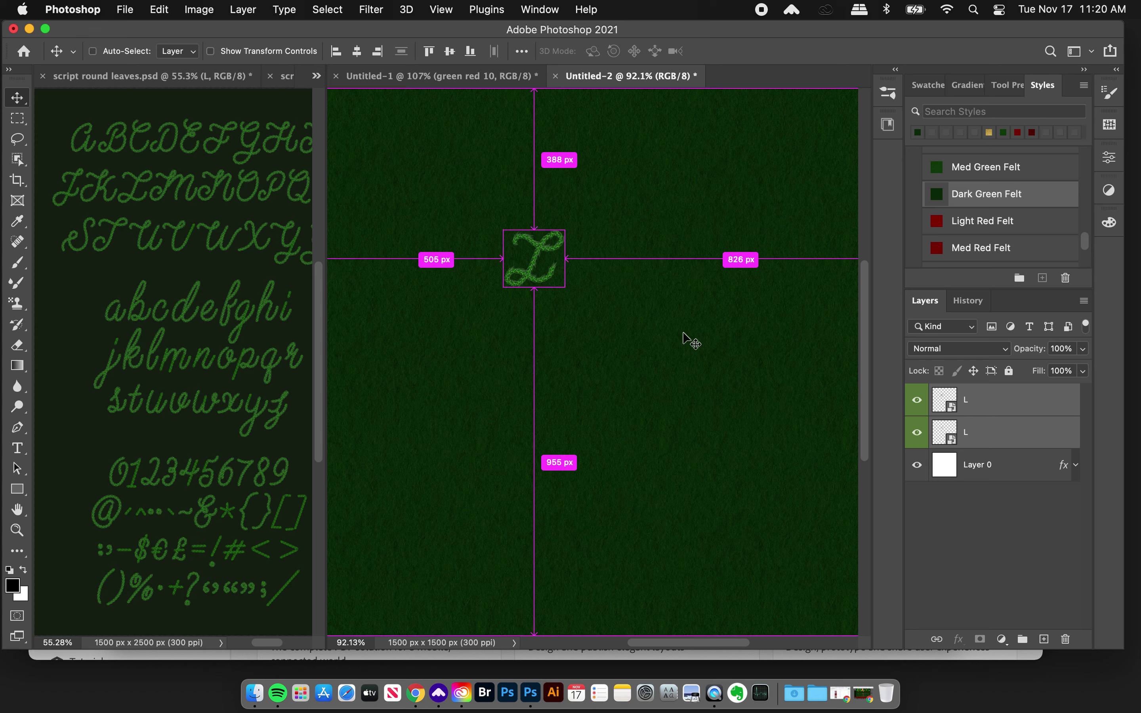
key(super+t)
drag(566, 232, 683, 106)
drag(577, 278, 612, 415)
drag(713, 255, 769, 200)
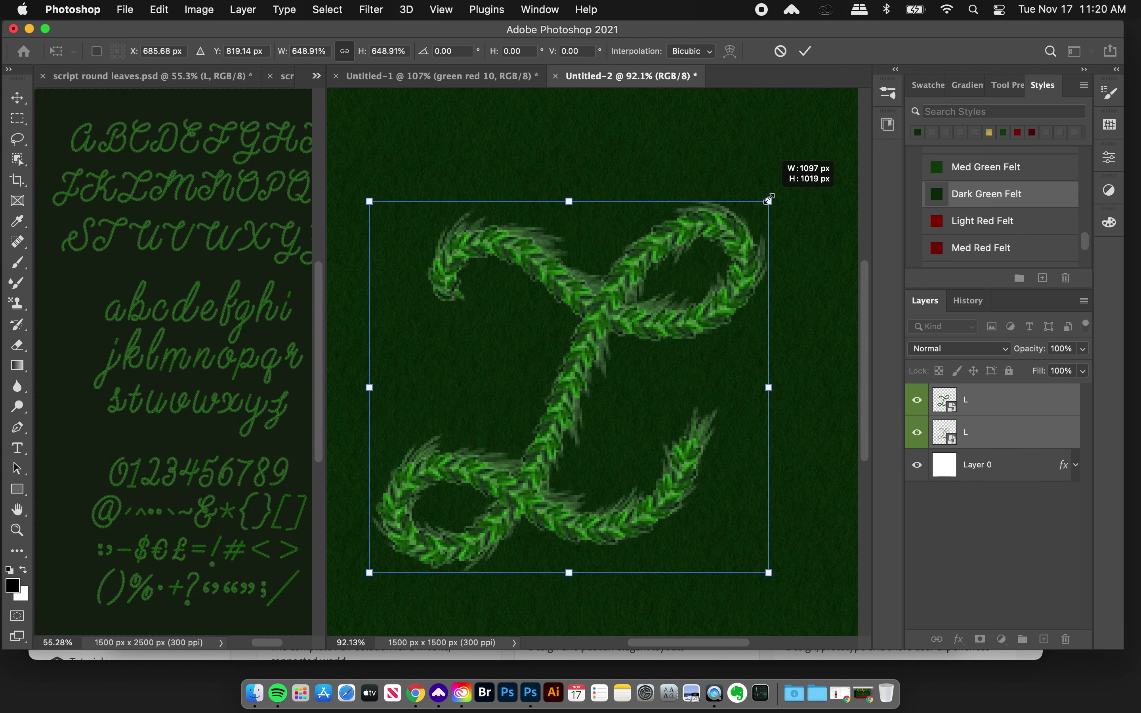
drag(601, 338, 618, 289)
key(Return)
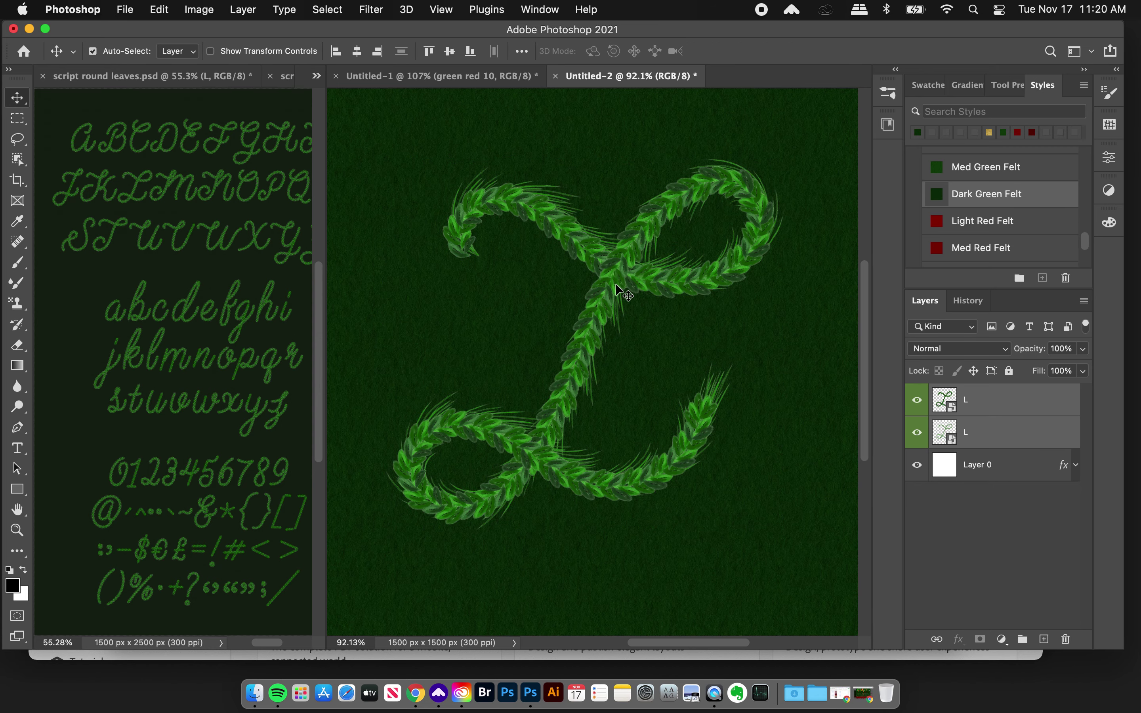
Offset the top L copy slightly up-left, then view the finished decorated L
click(719, 335)
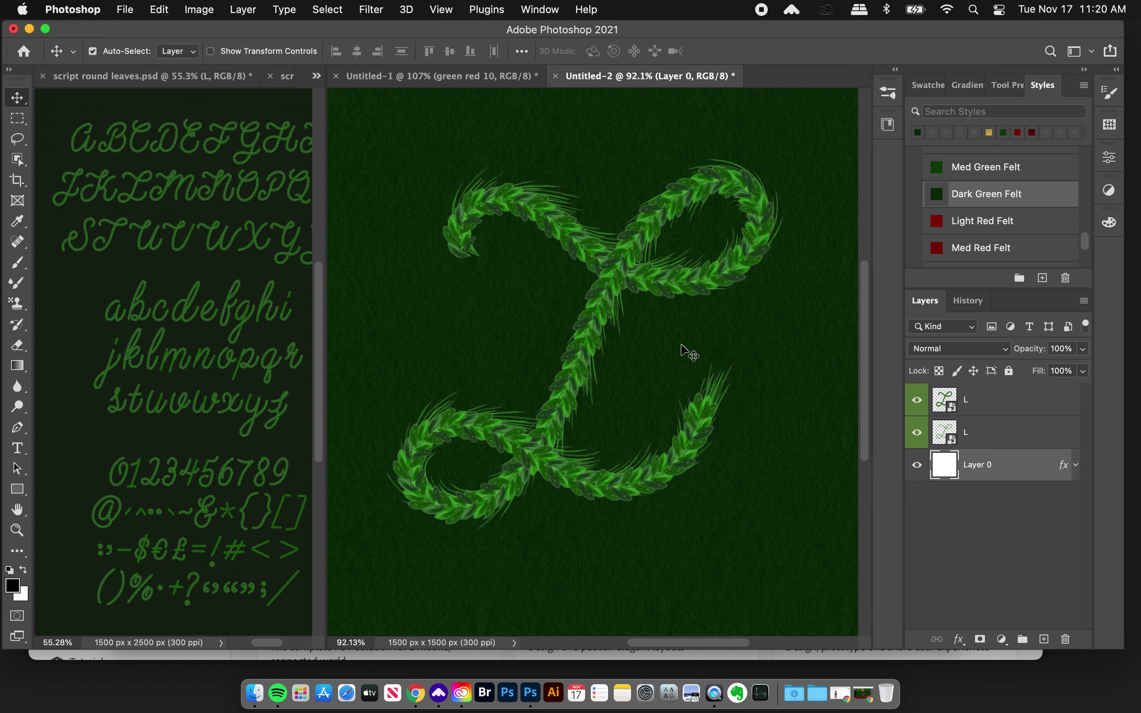
click(663, 284)
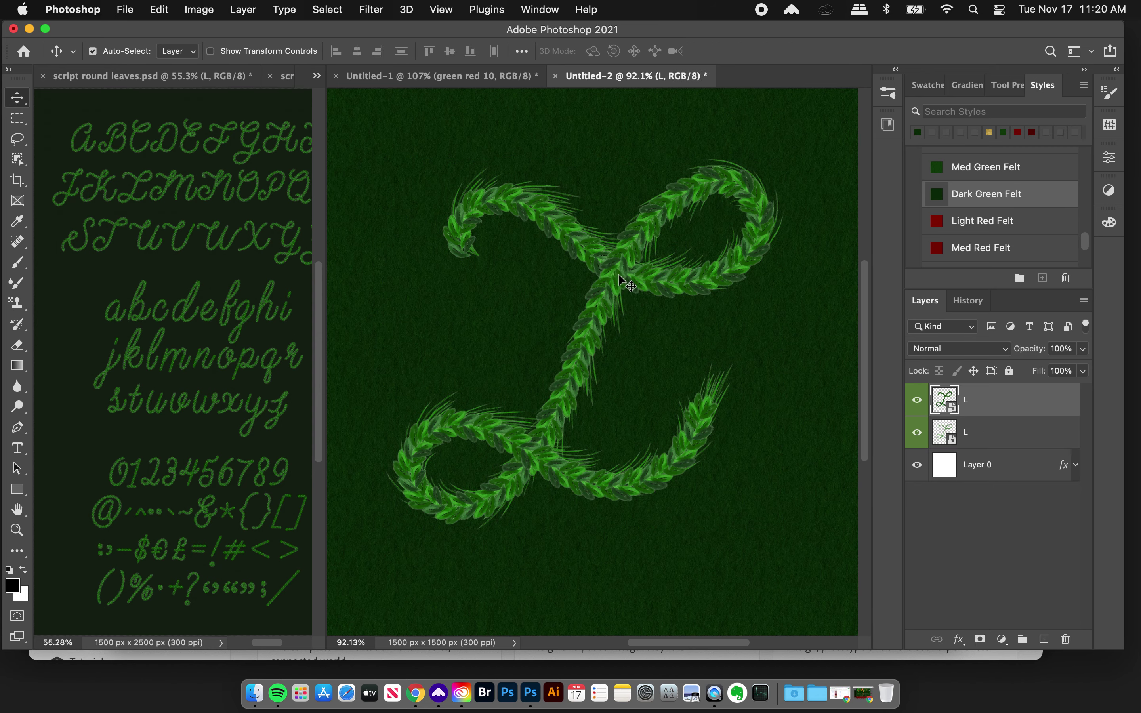
drag(615, 276, 595, 261)
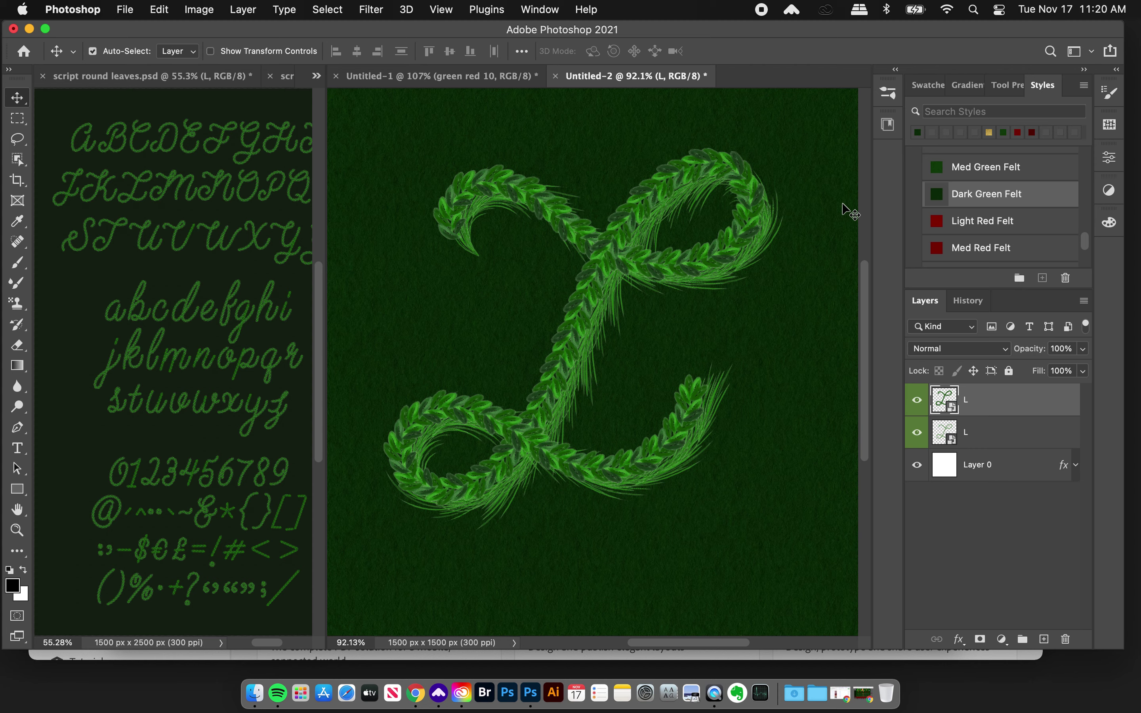
click(504, 80)
Check the Layer Styles reference document before returning to the L document
click(638, 76)
click(315, 76)
click(372, 115)
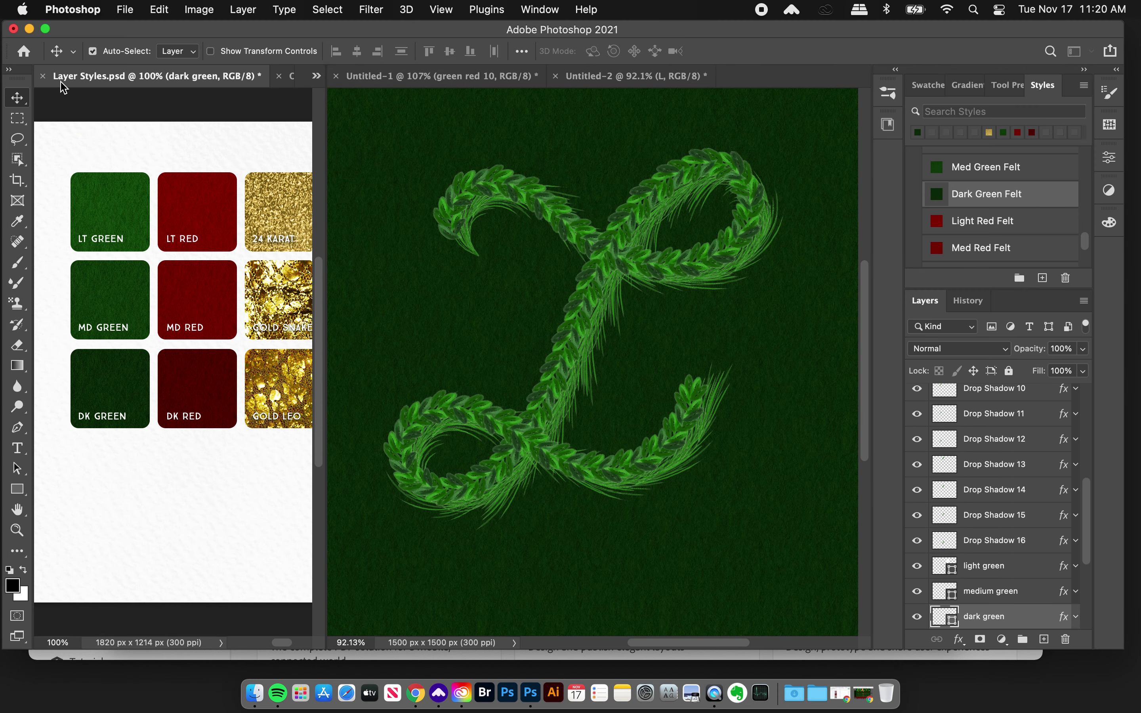
scroll(134, 203, right, 5)
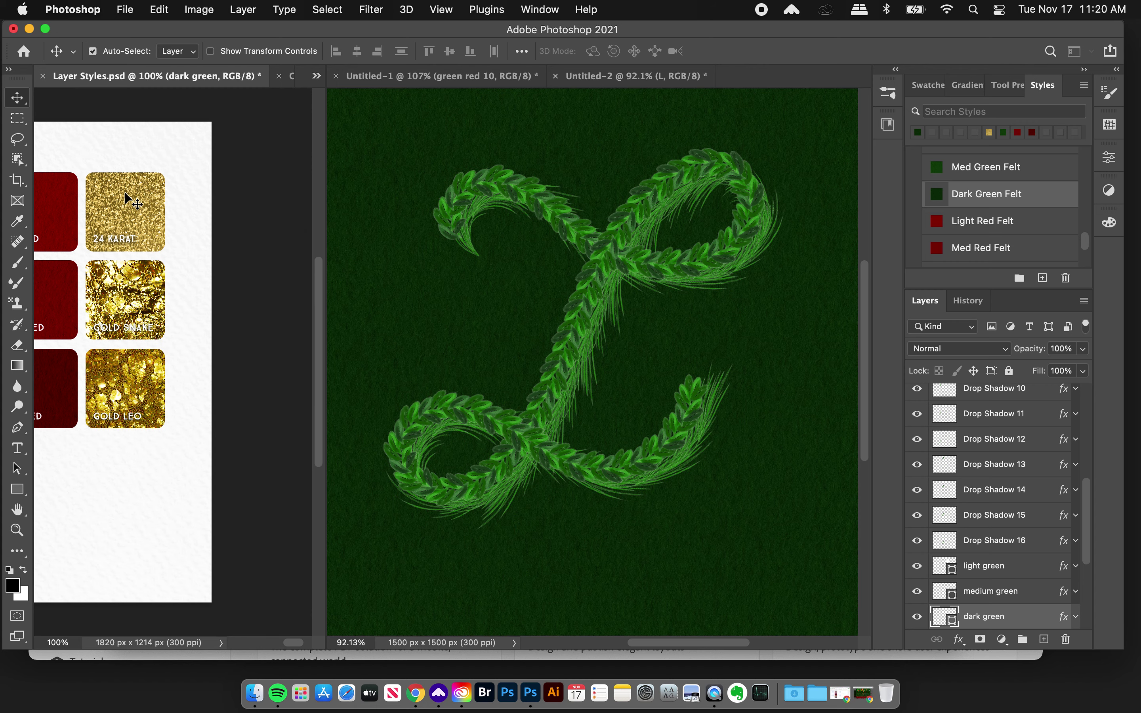
scroll(137, 203, left, 15)
scroll(146, 203, left, 5)
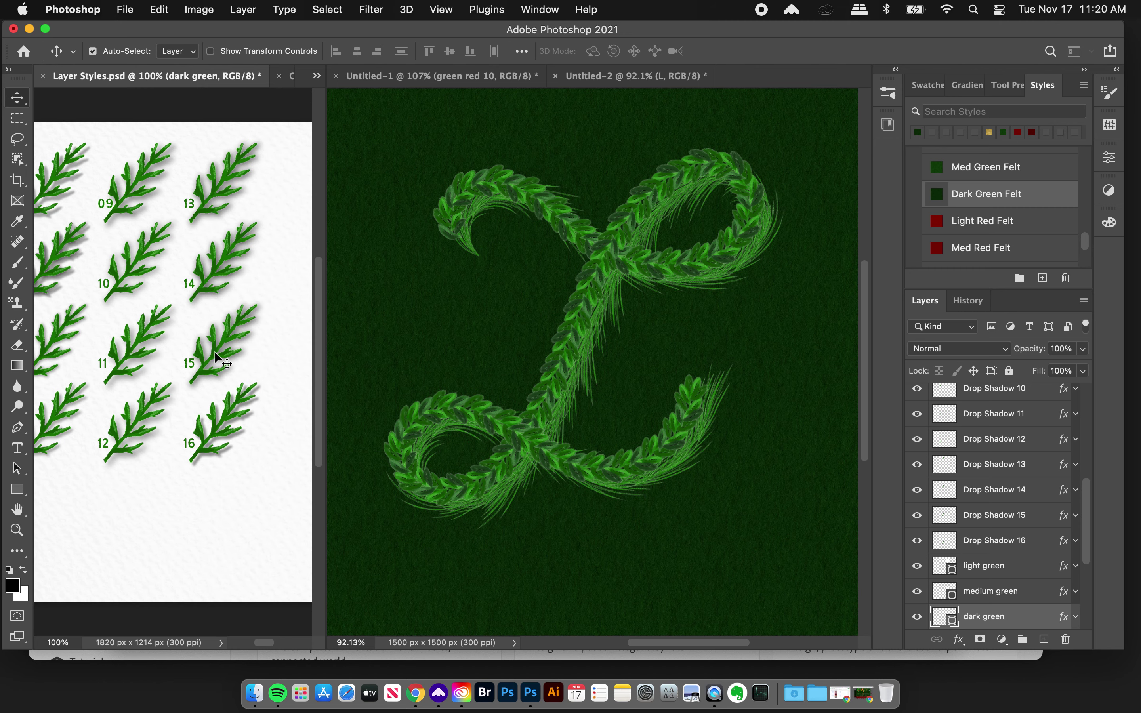
click(541, 203)
Apply the Drop Shadow 15 style to both the top and lower L layers
scroll(629, 236, right, 3)
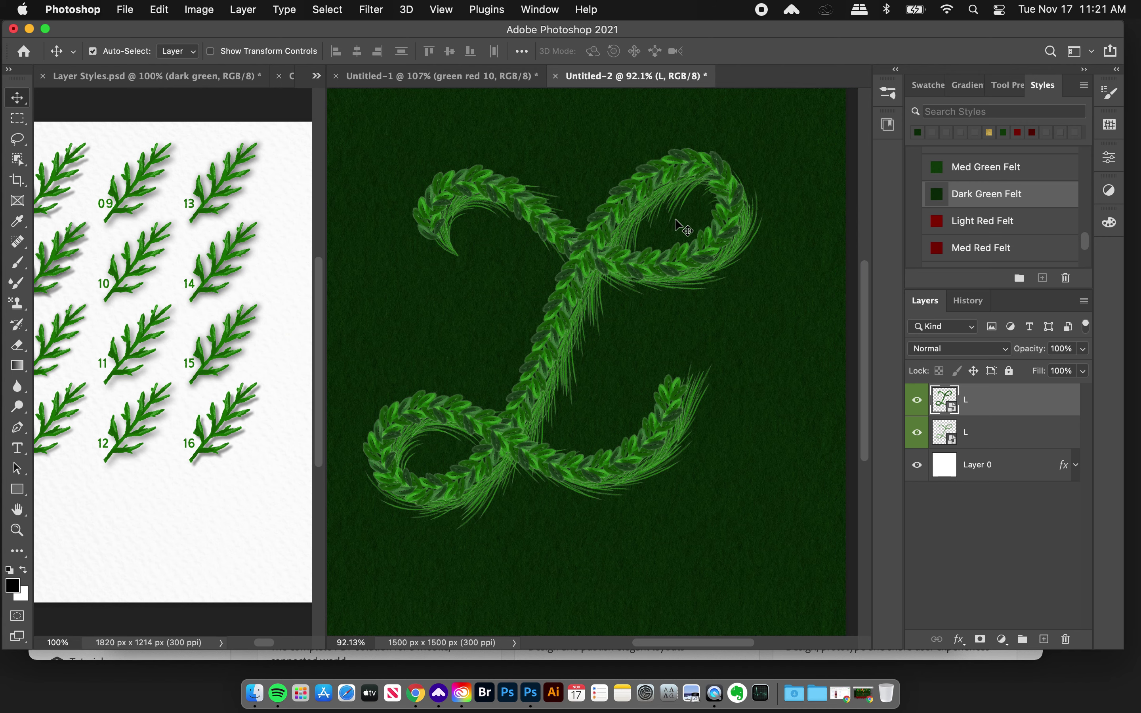
scroll(1007, 183, up, 3)
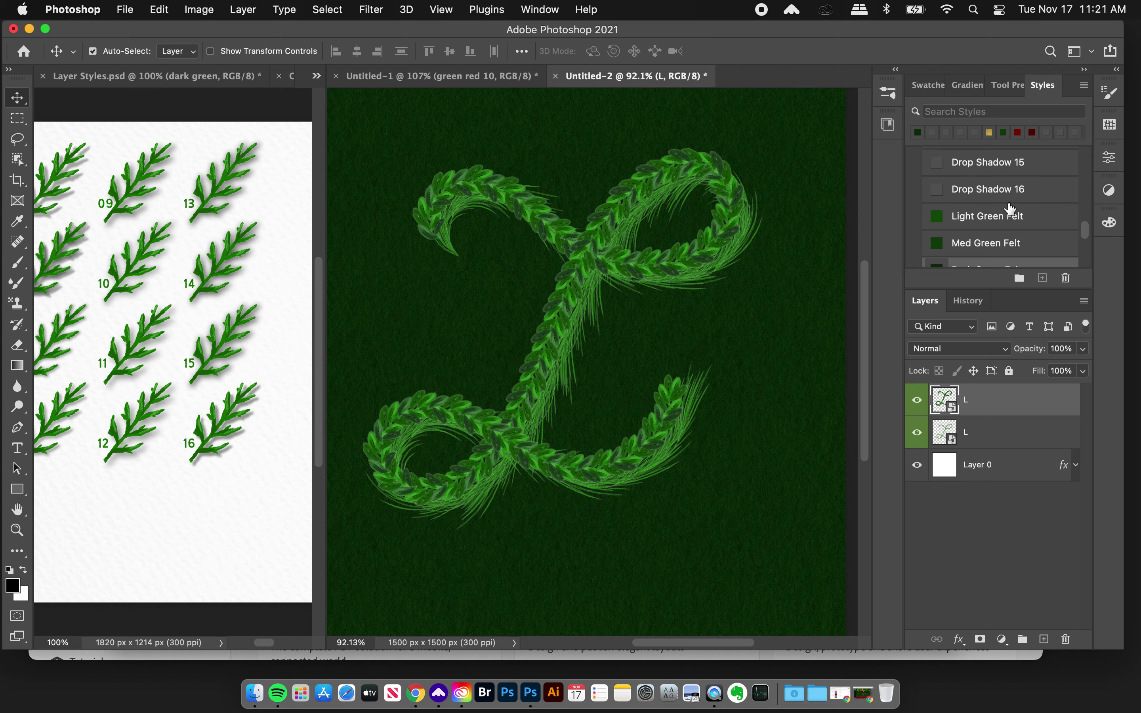
click(992, 165)
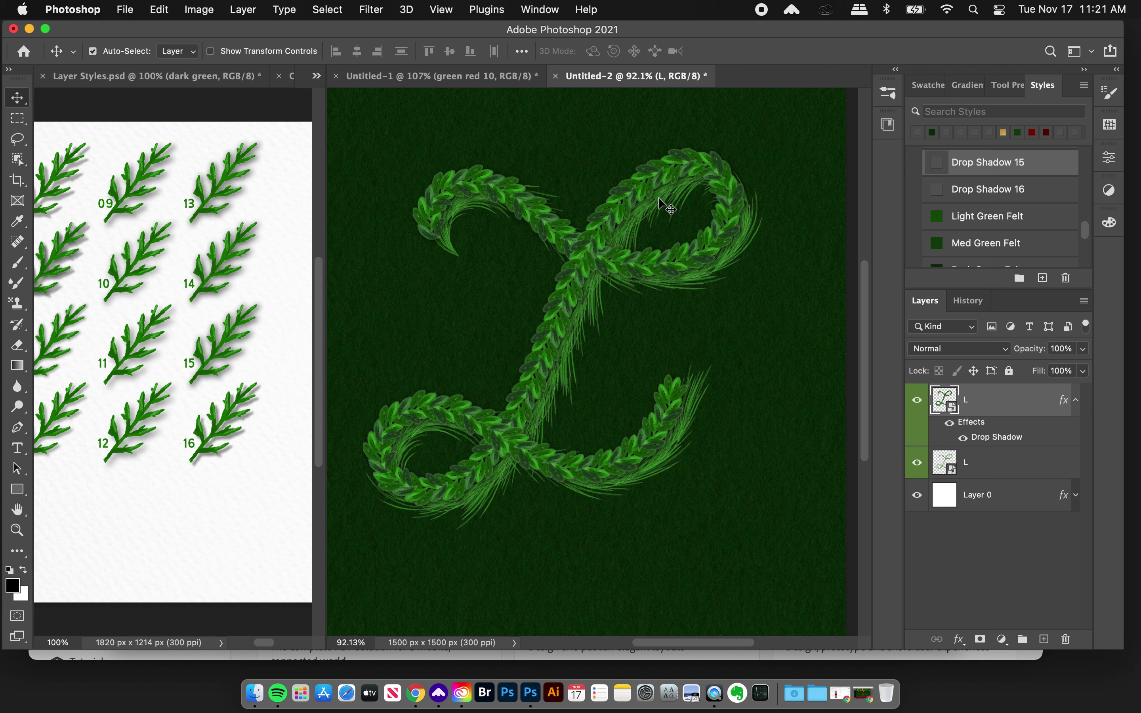
key(alt+bracketleft)
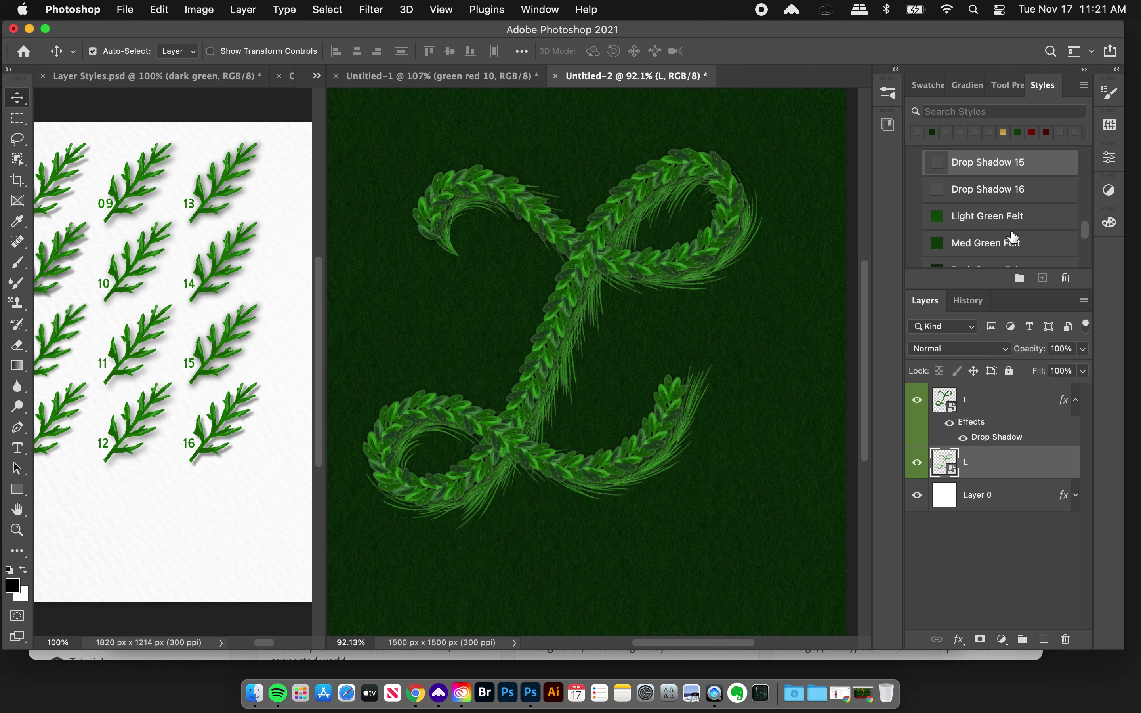
click(1010, 166)
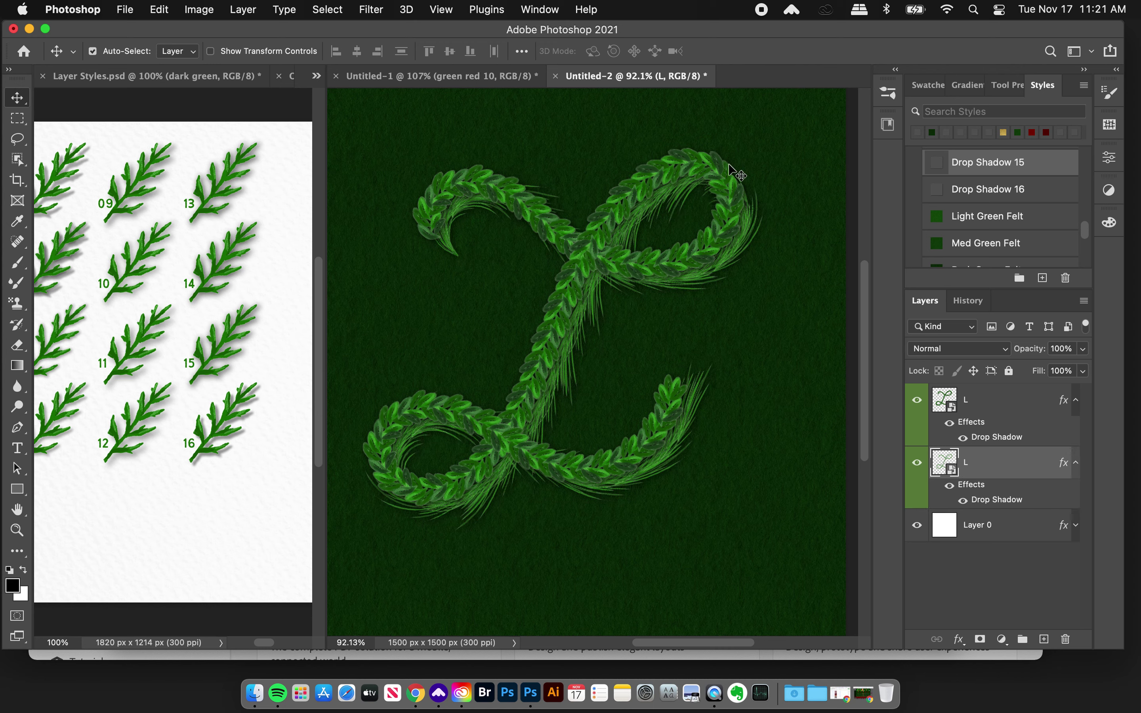
key(alt+bracketright)
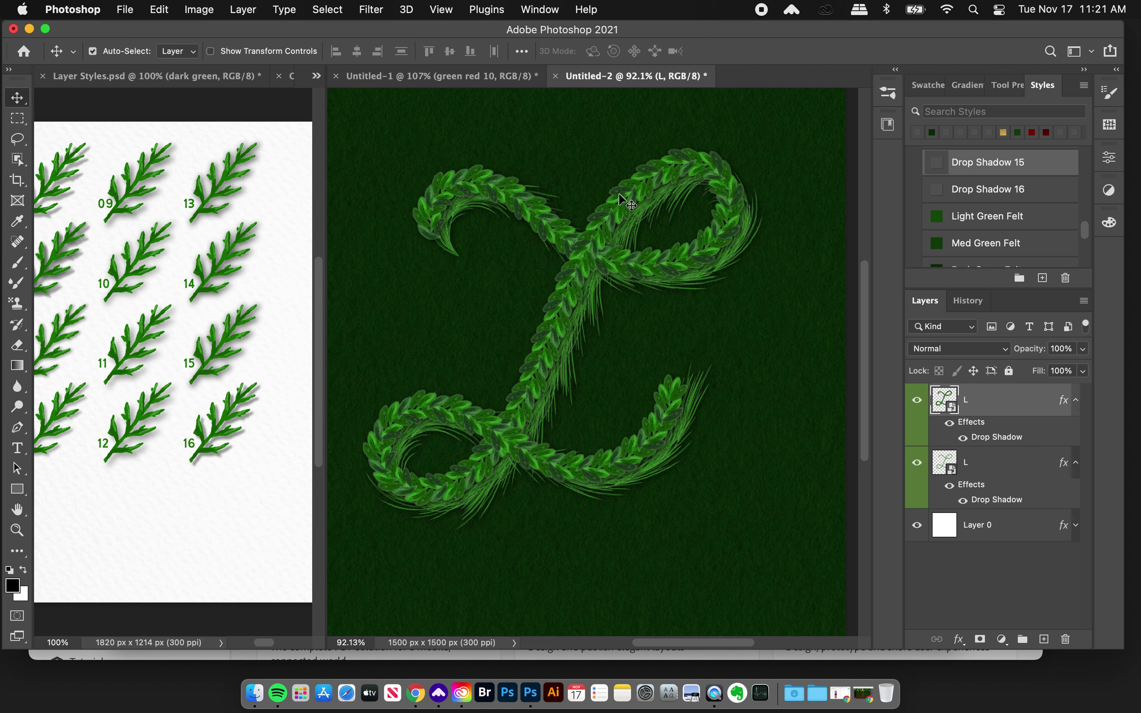
In the top L's Drop Shadow settings, increase size to 27 px and distance to 13 px
double_click(1000, 439)
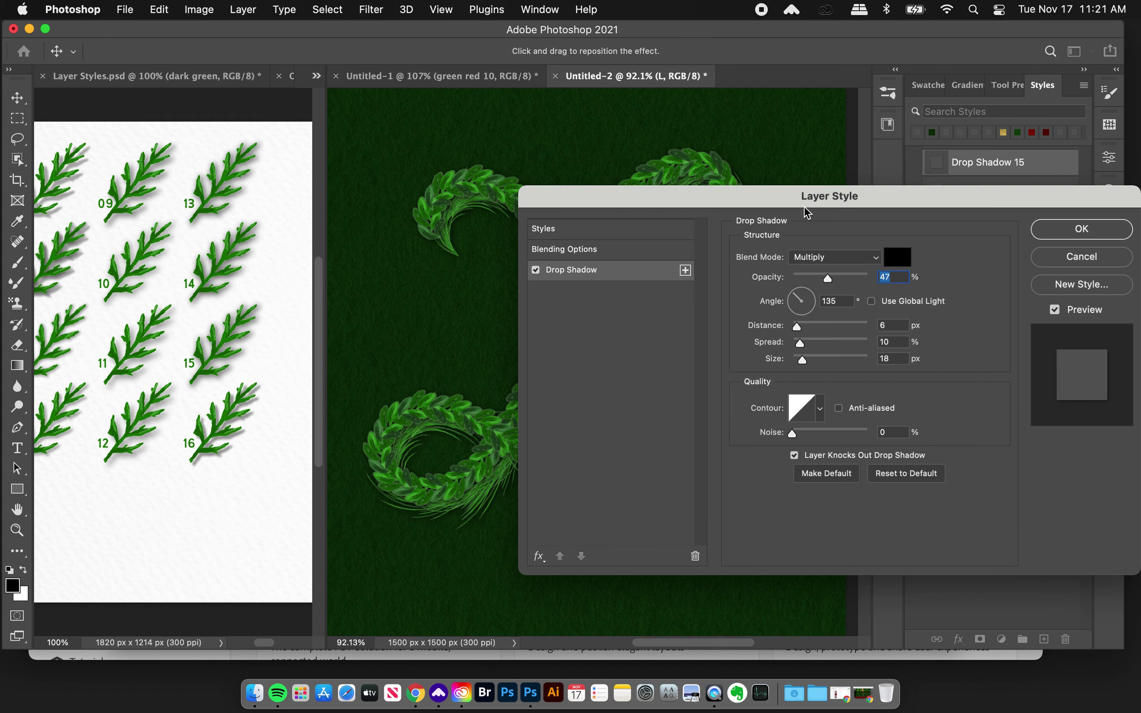
drag(712, 201, 686, 344)
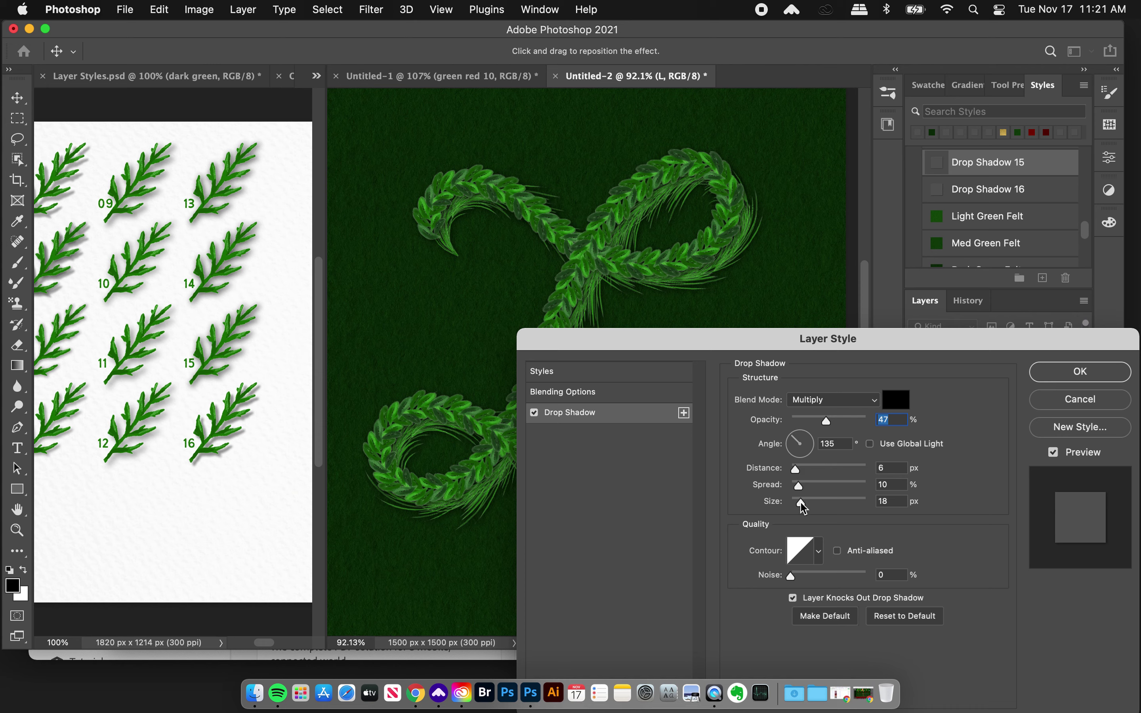
drag(802, 503, 804, 504)
drag(795, 471, 805, 471)
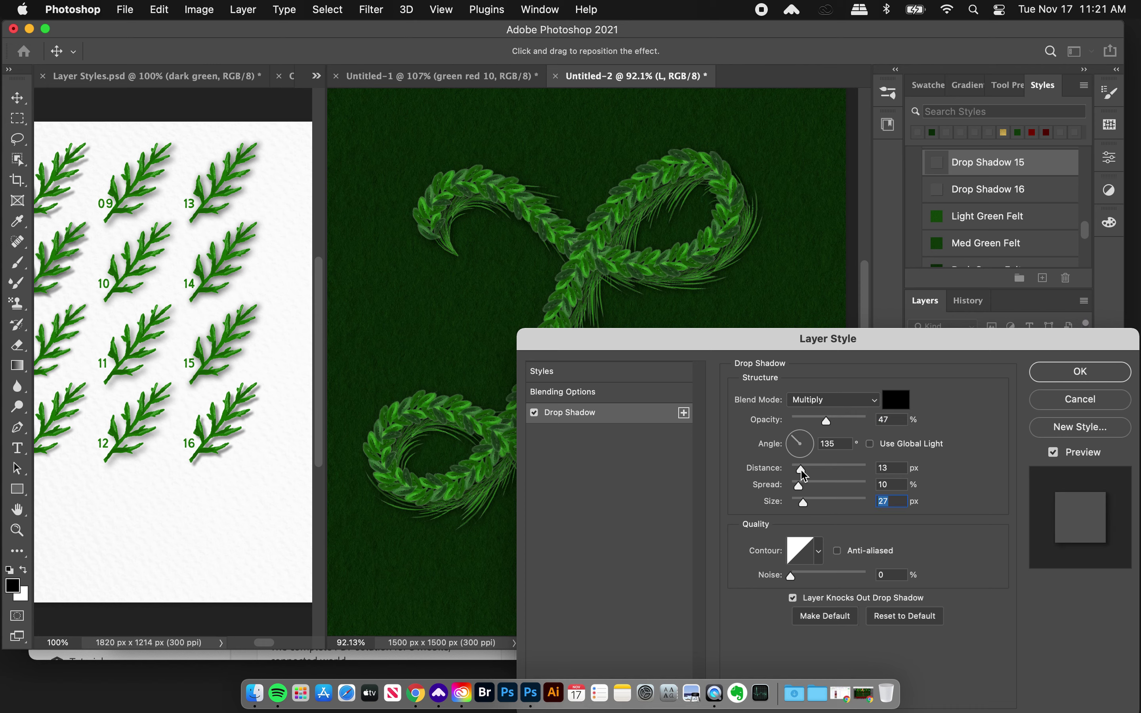
click(801, 468)
drag(826, 421, 840, 420)
drag(771, 347, 942, 321)
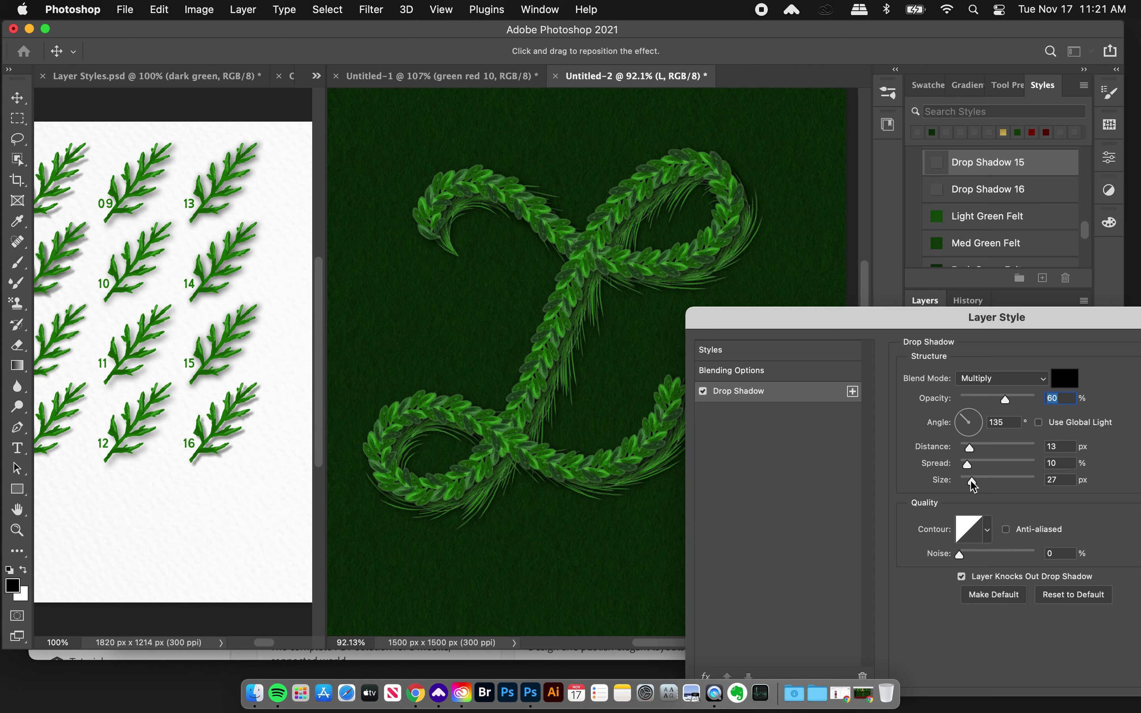
Set the shadow spread to 19% and opacity to 59%, then accept the changes
drag(969, 465, 976, 471)
click(975, 466)
click(1016, 399)
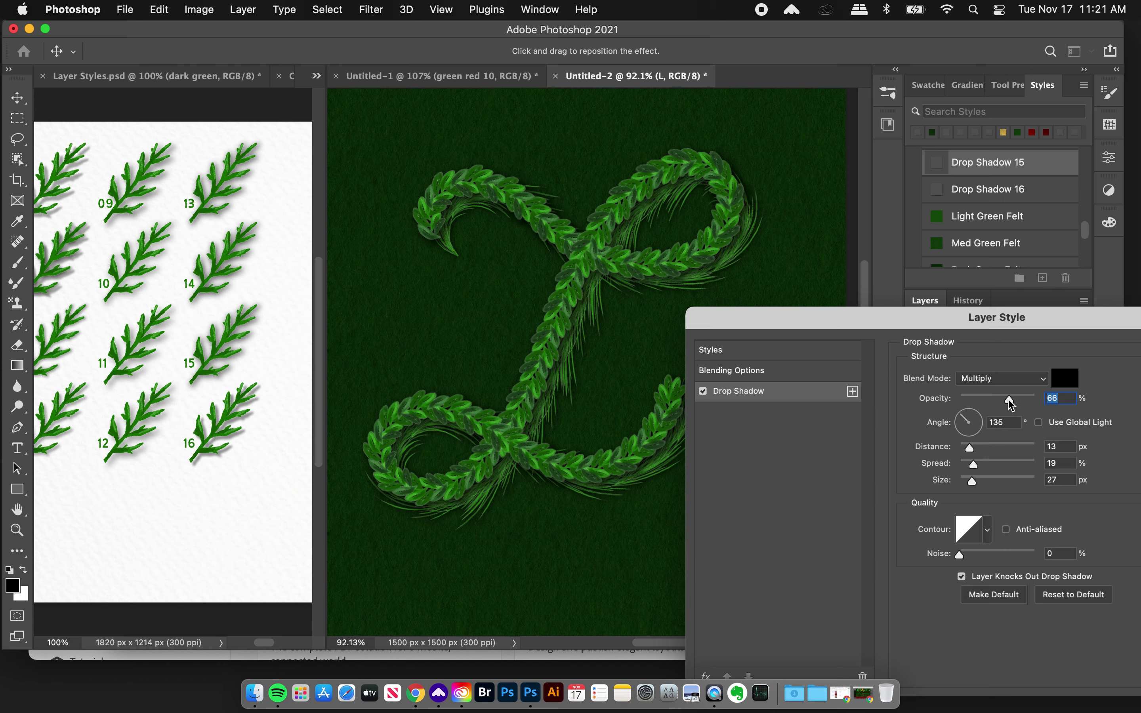
click(1001, 401)
drag(783, 326, 780, 488)
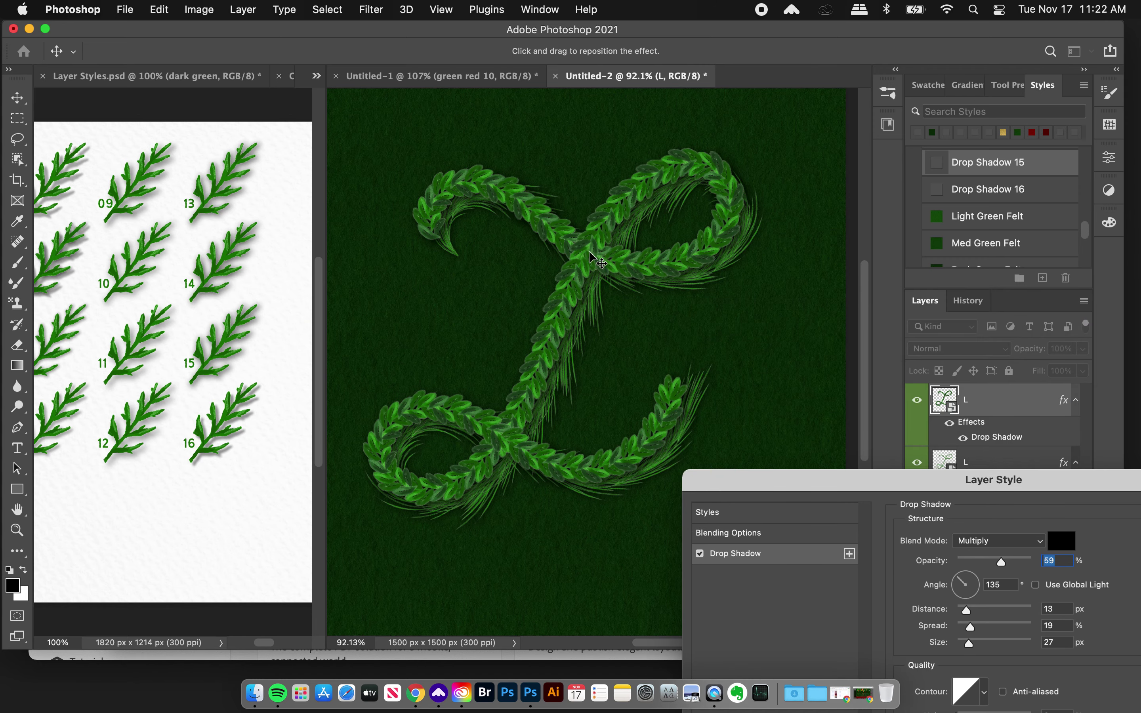
drag(925, 482, 597, 299)
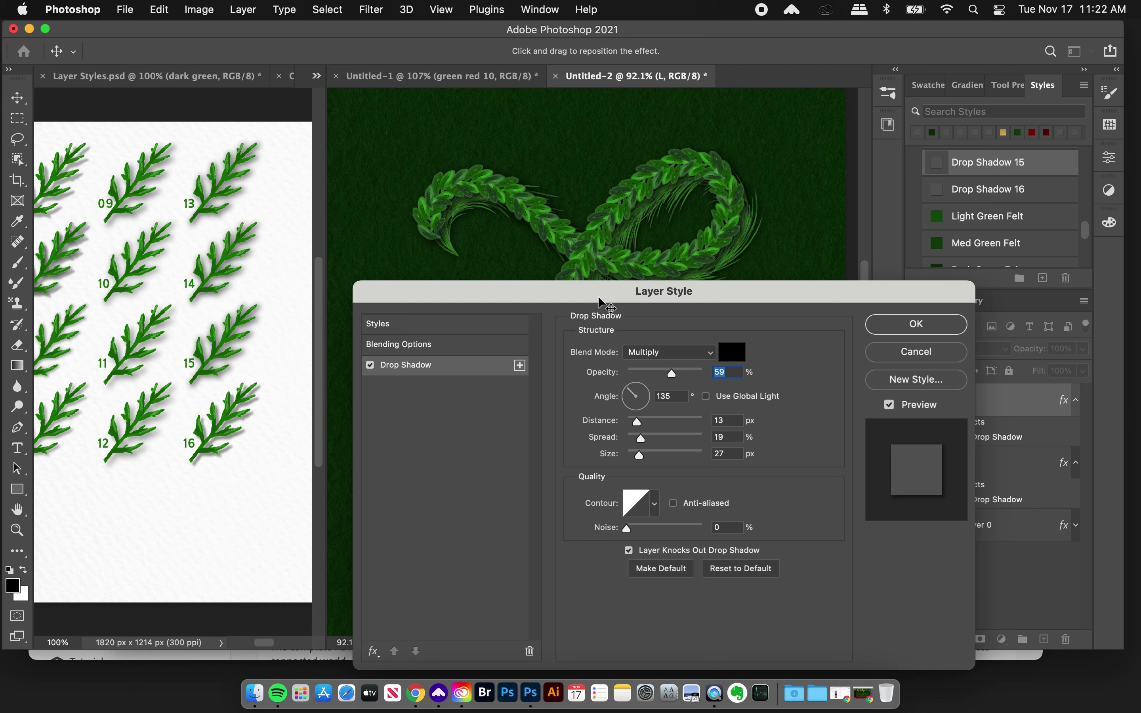
click(913, 324)
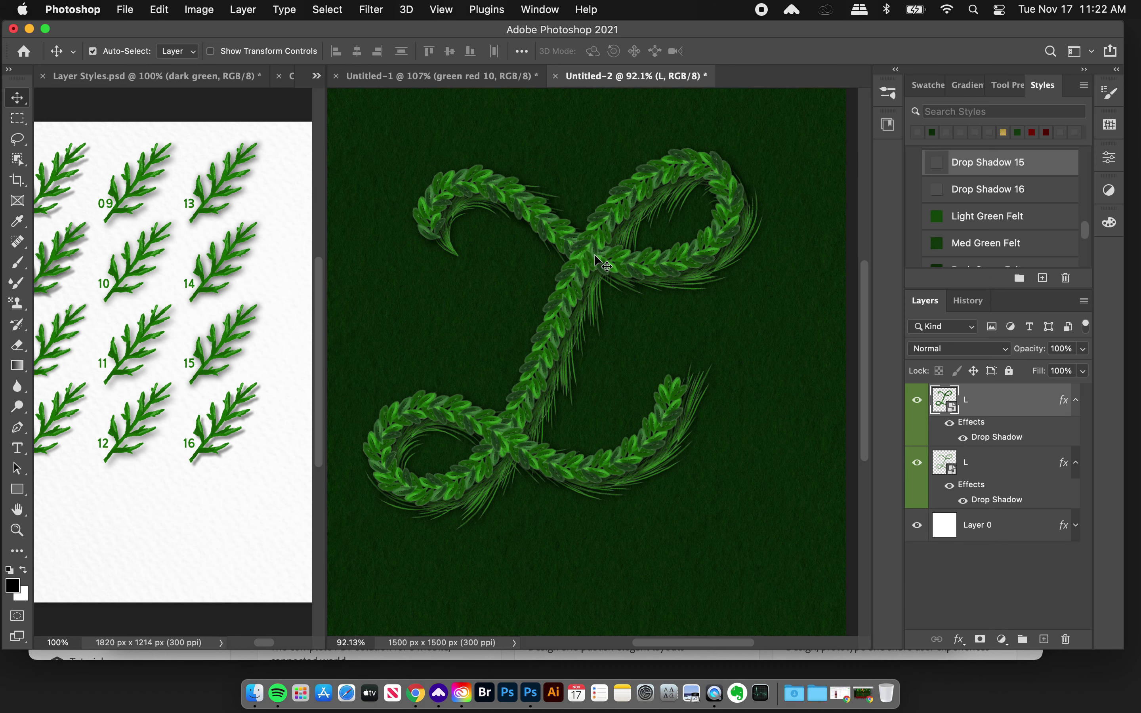
Nudge the top L copy up-left and compare it with the decorated L
mouse_move(592, 252)
mouse_down()
mouse_move(558, 230)
mouse_move(563, 258)
mouse_move(601, 258)
mouse_move(593, 250)
mouse_up()
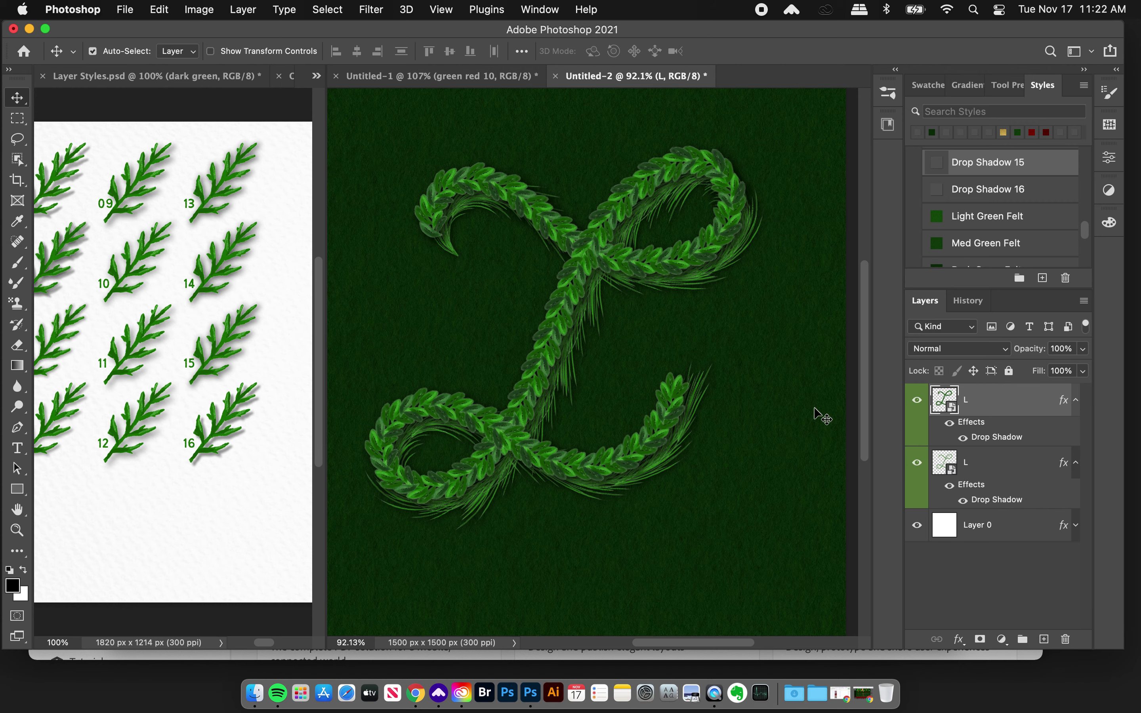
scroll(820, 415, left, 3)
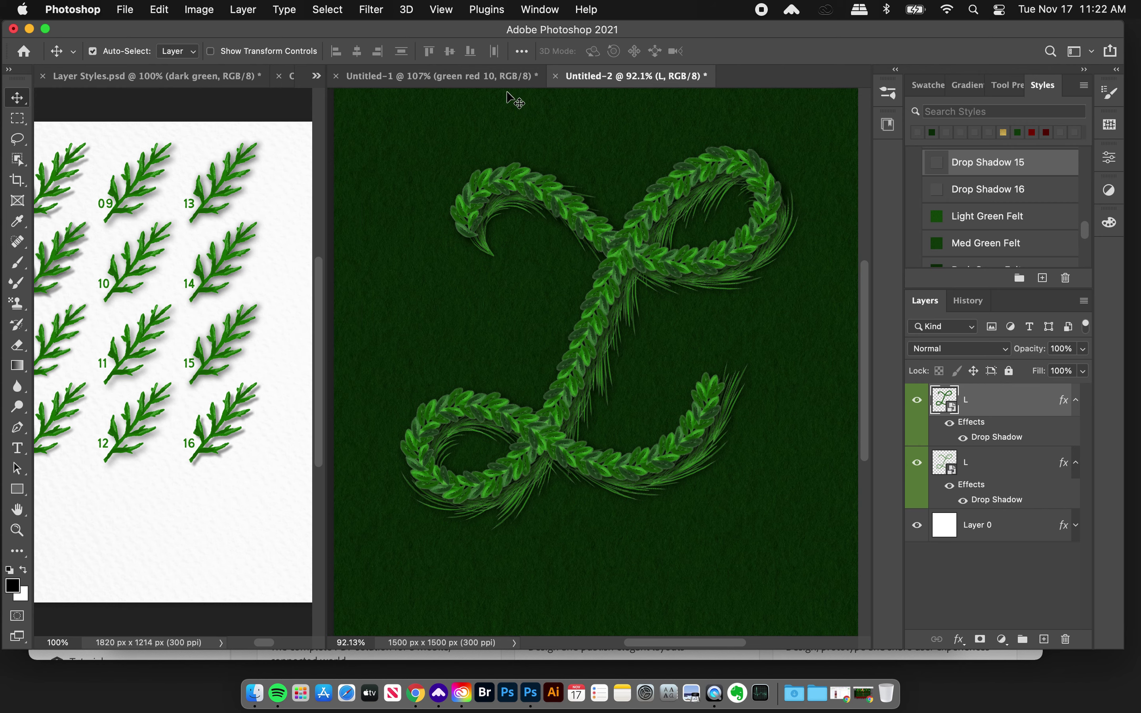
click(500, 80)
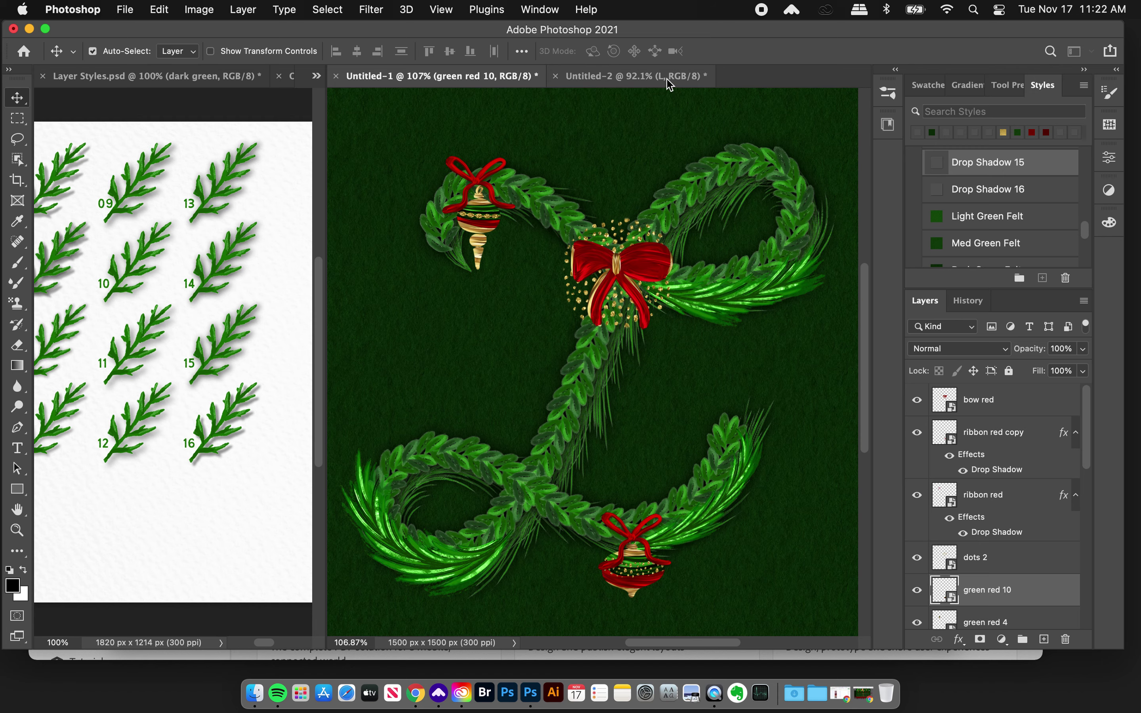
click(653, 83)
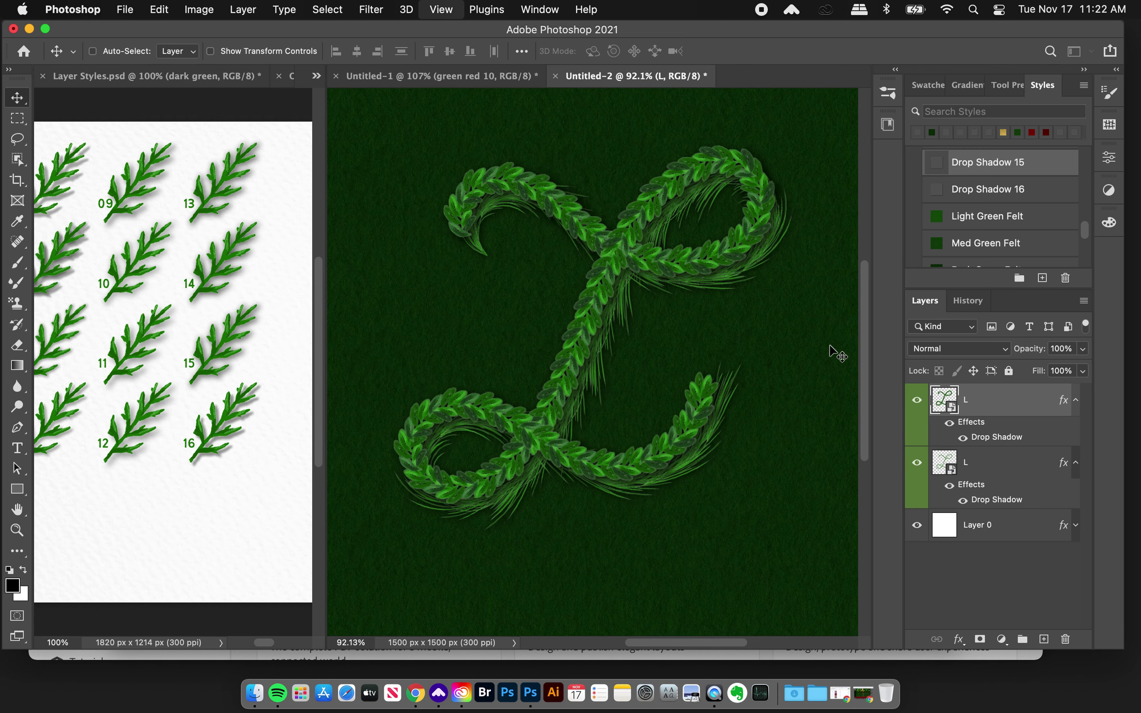
View the plain L at 100%, then finish on the decorated Untitled-1 L
key(super+1)
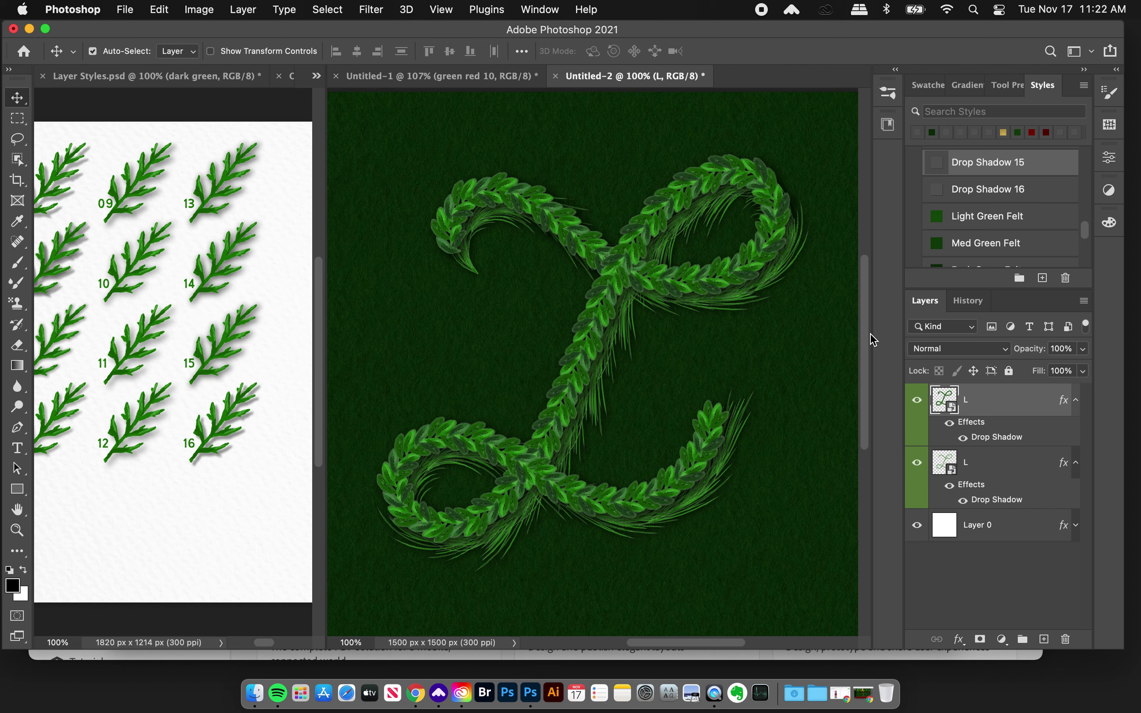
click(489, 80)
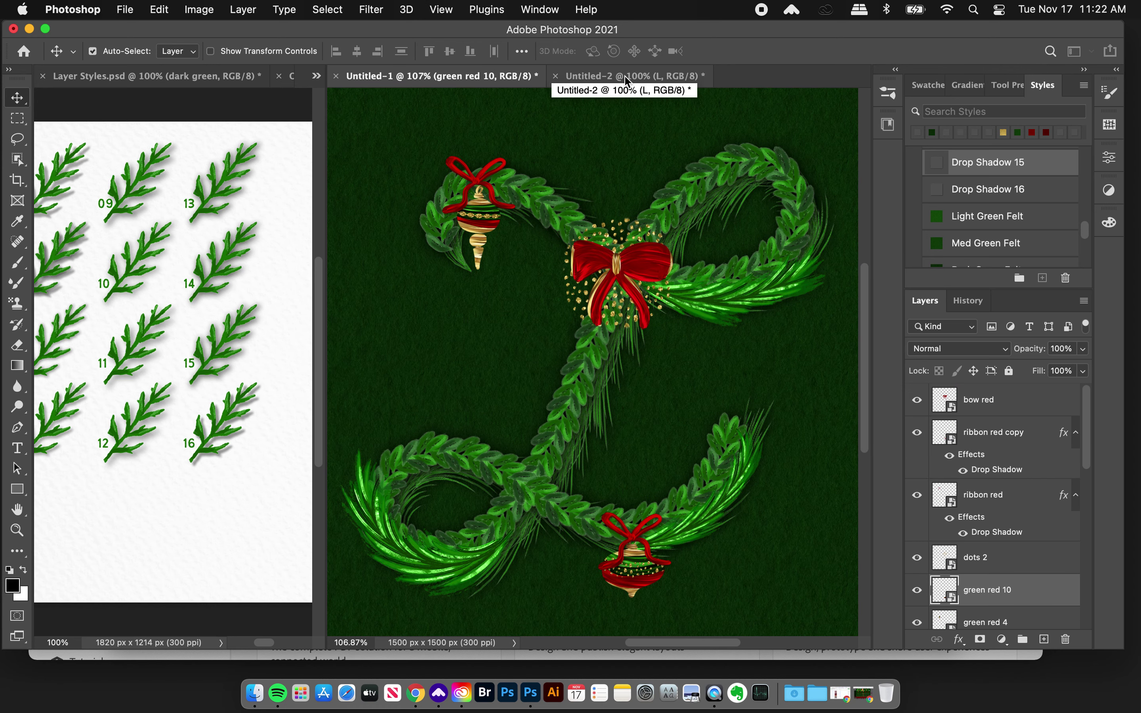
click(627, 80)
click(490, 81)
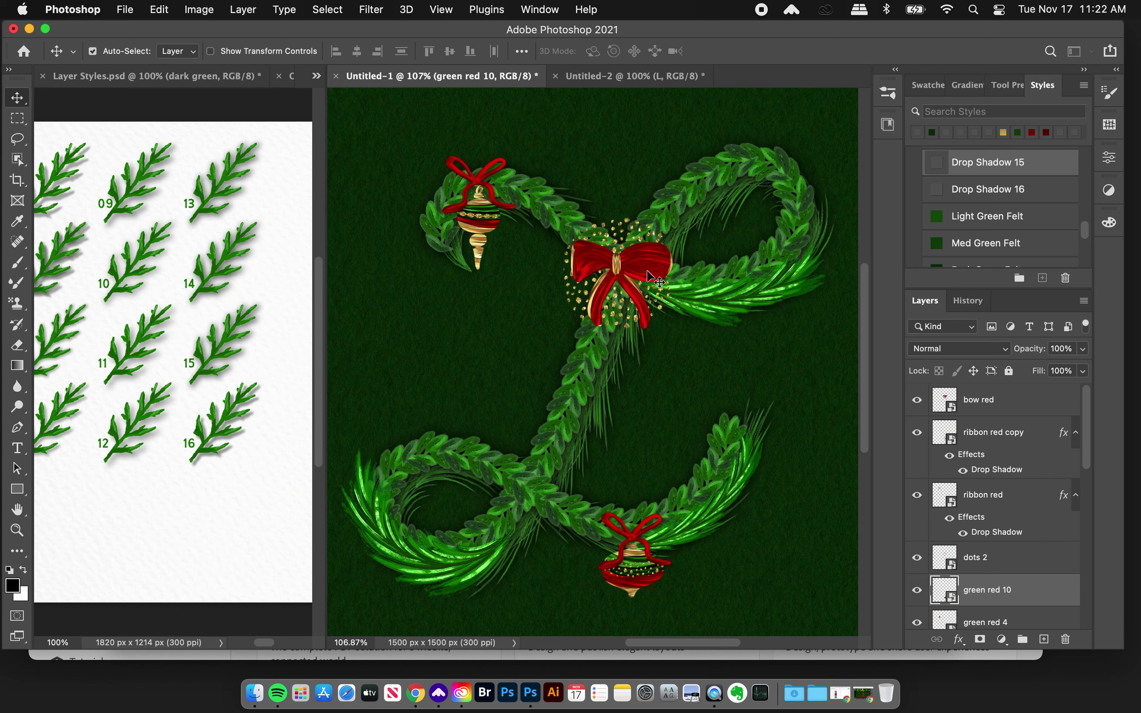
Bring up Ornaments.psd from the document list and widen its pane slightly
click(315, 76)
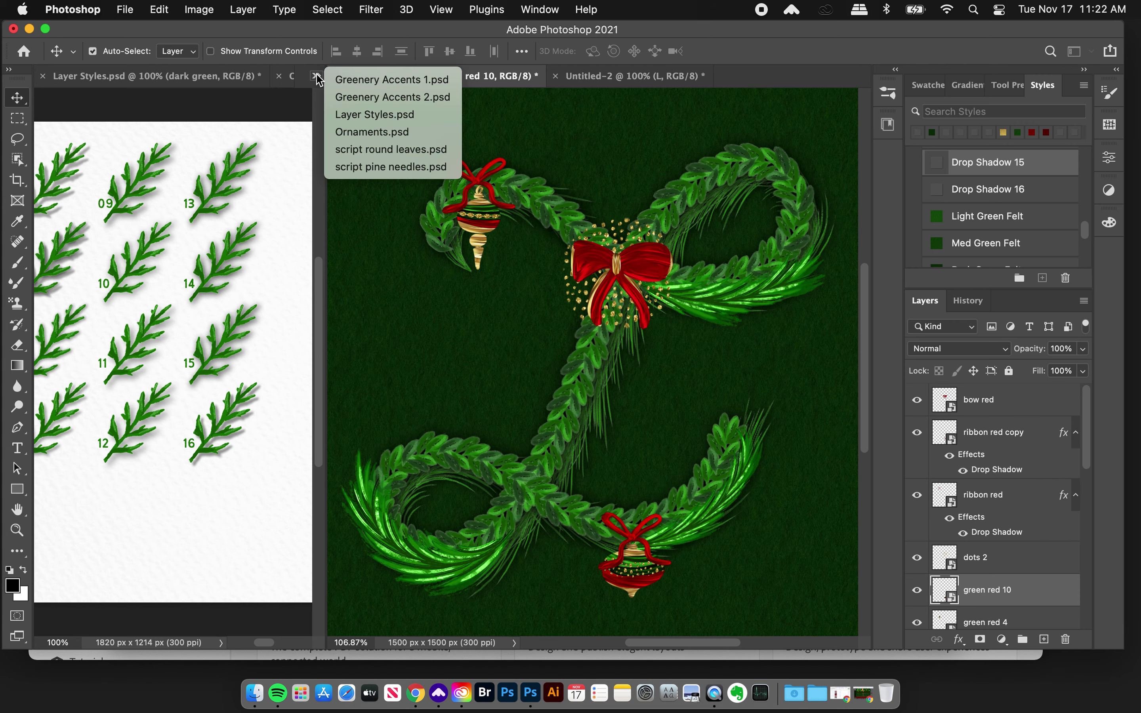
click(372, 132)
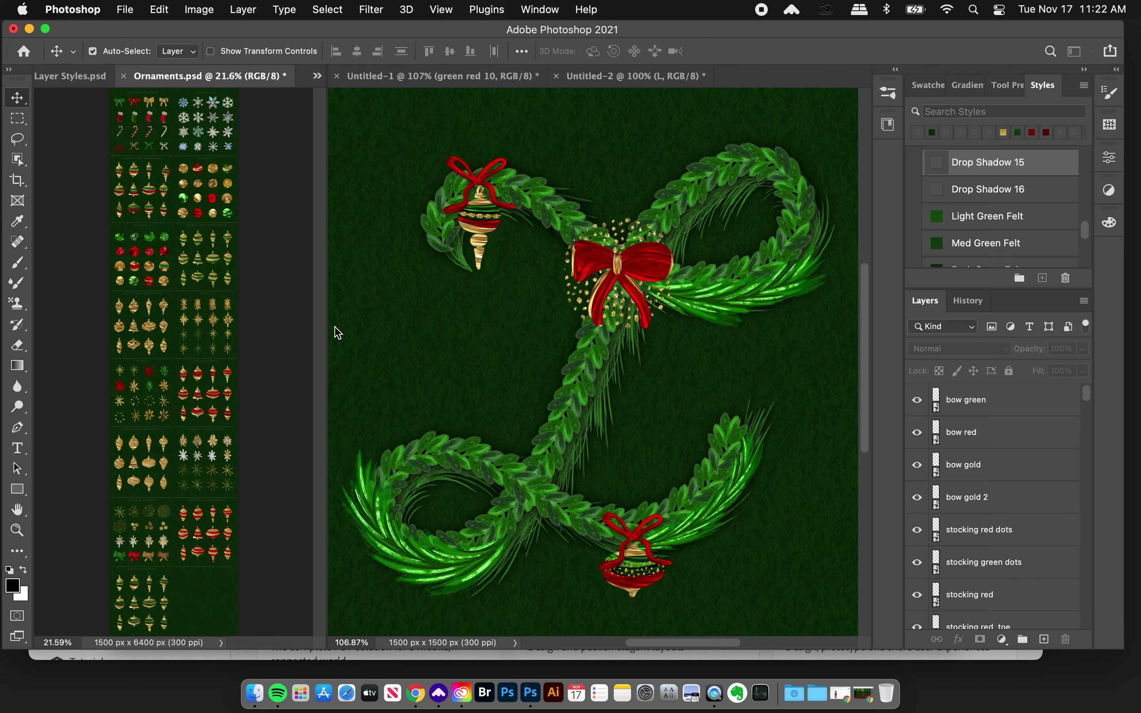
drag(326, 326, 335, 327)
Zoom in on the Ornaments sheet's bows, stockings and candy canes, then back to 100%
click(17, 529)
click(181, 151)
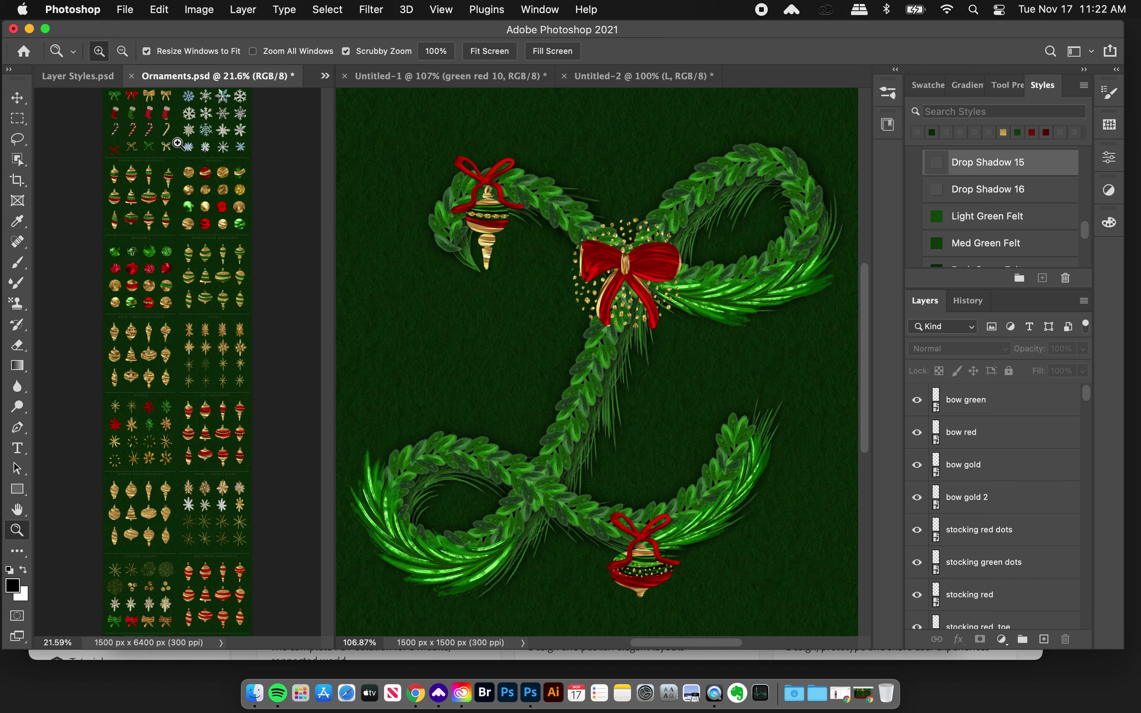
click(182, 149)
click(183, 147)
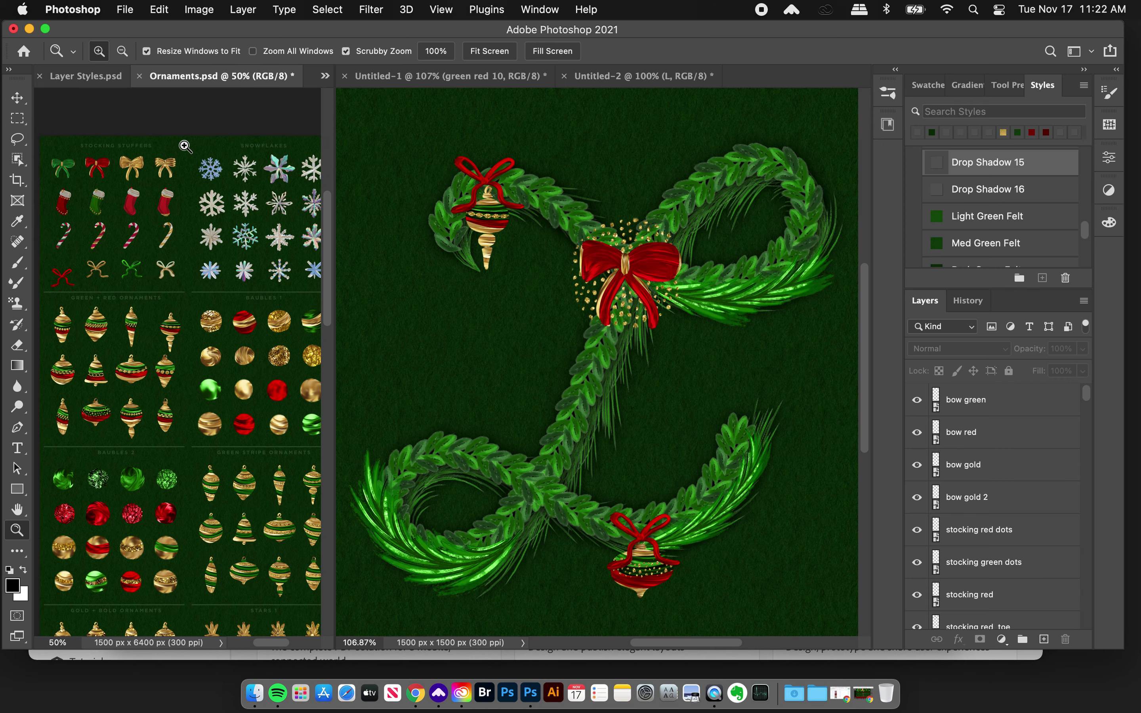
scroll(188, 156, down, 3)
scroll(193, 163, down, 5)
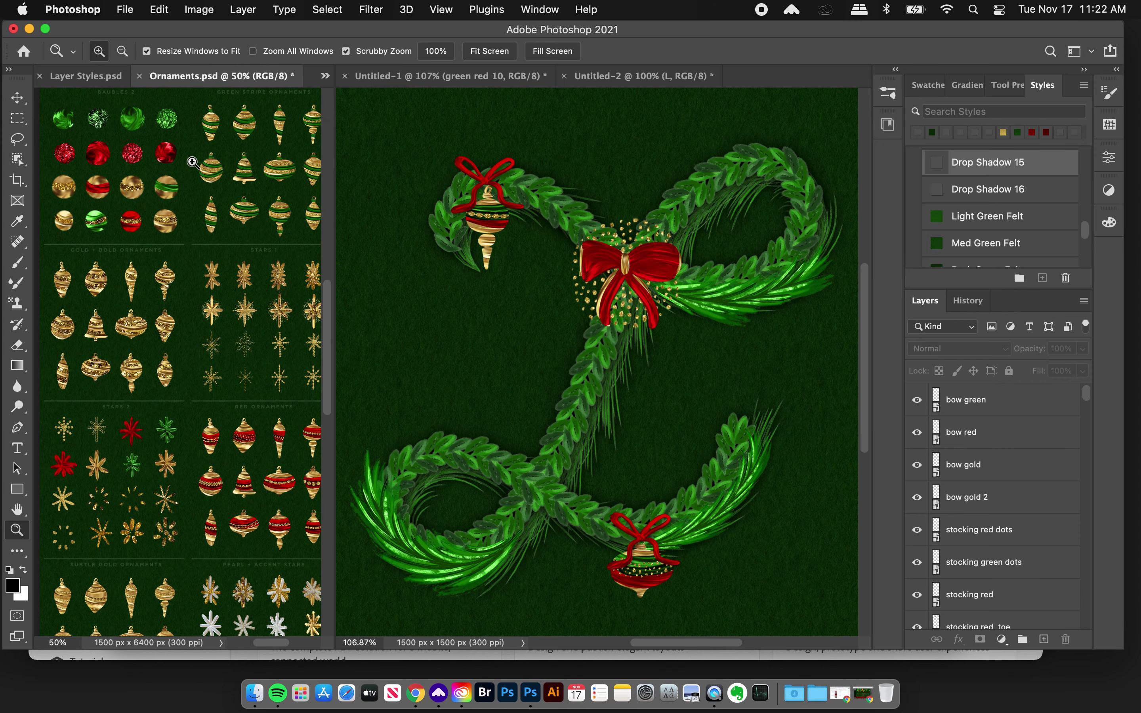
scroll(195, 166, up, 6)
scroll(195, 167, up, 8)
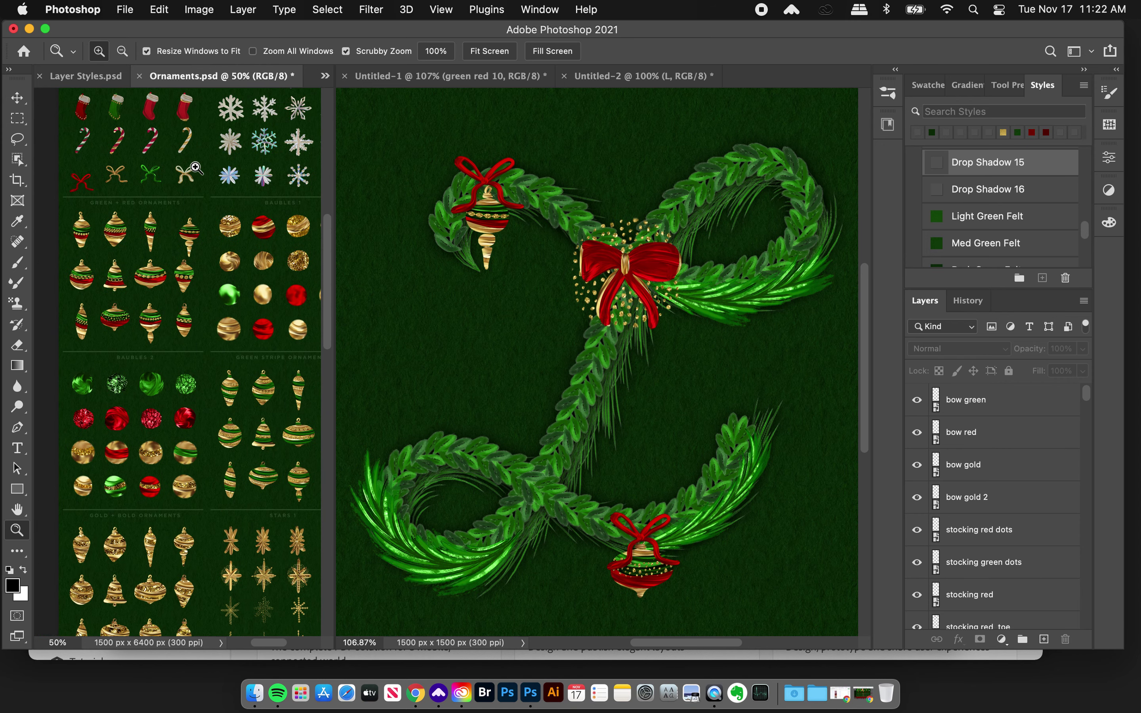
click(171, 168)
click(160, 253)
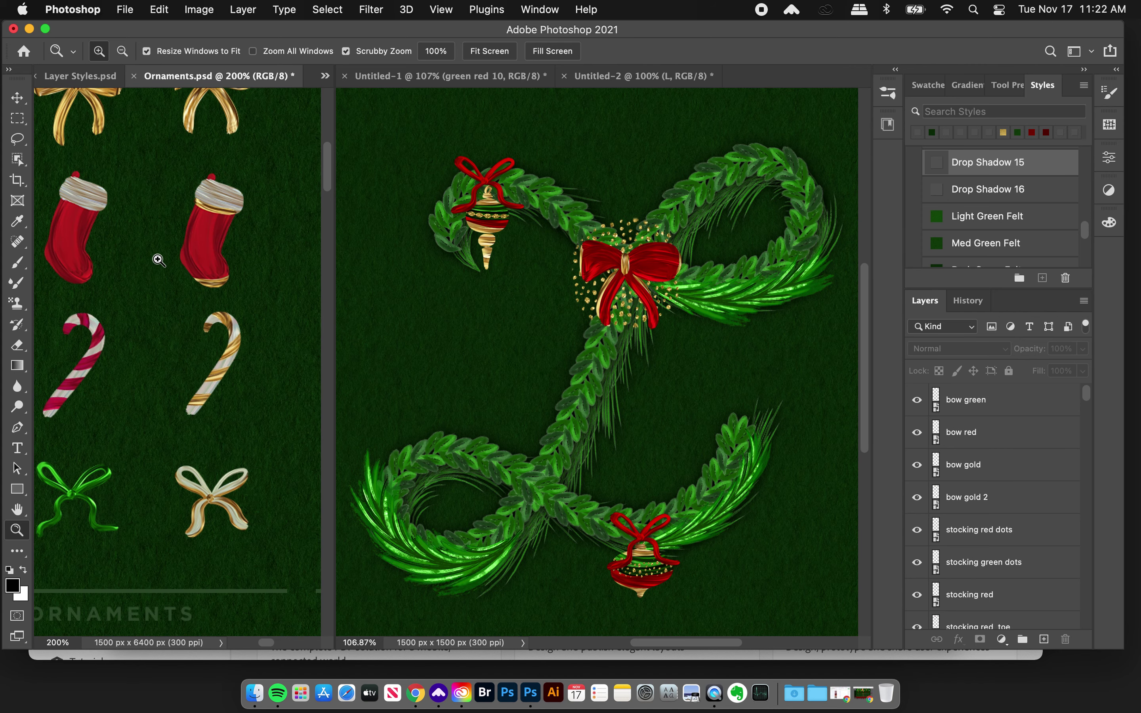
click(181, 253)
click(210, 243)
alt+click(210, 243)
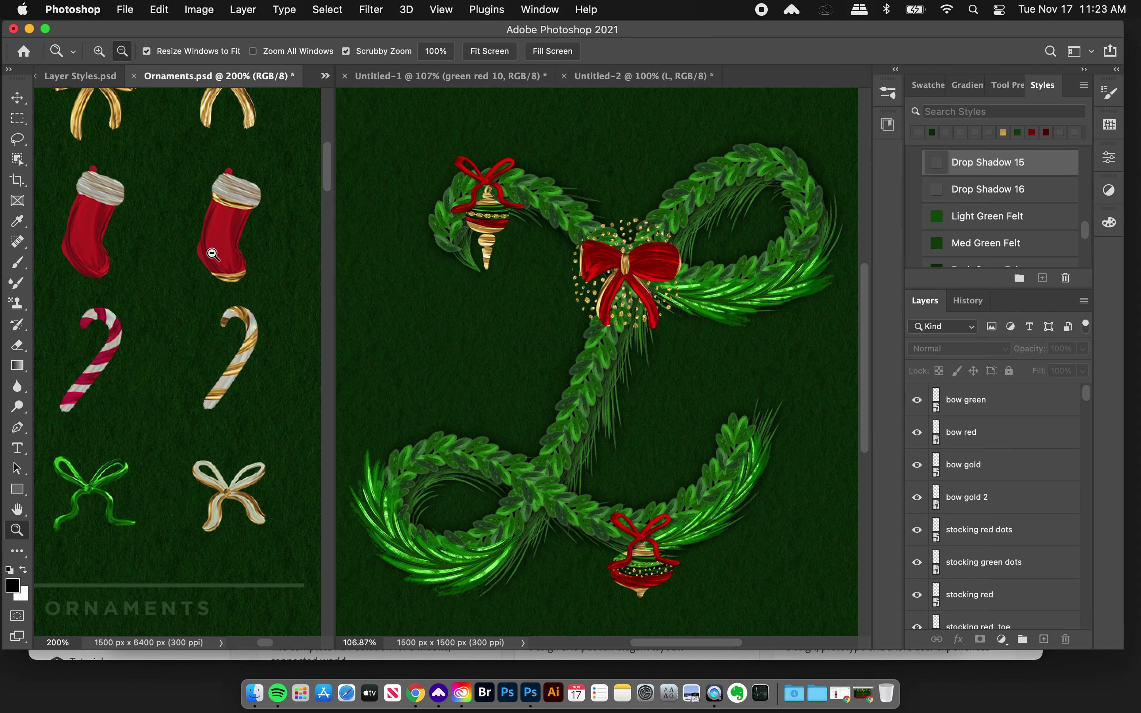
alt+click(210, 243)
Scroll across the Ornaments sheet to survey its baubles and stars
scroll(210, 267, down, 3)
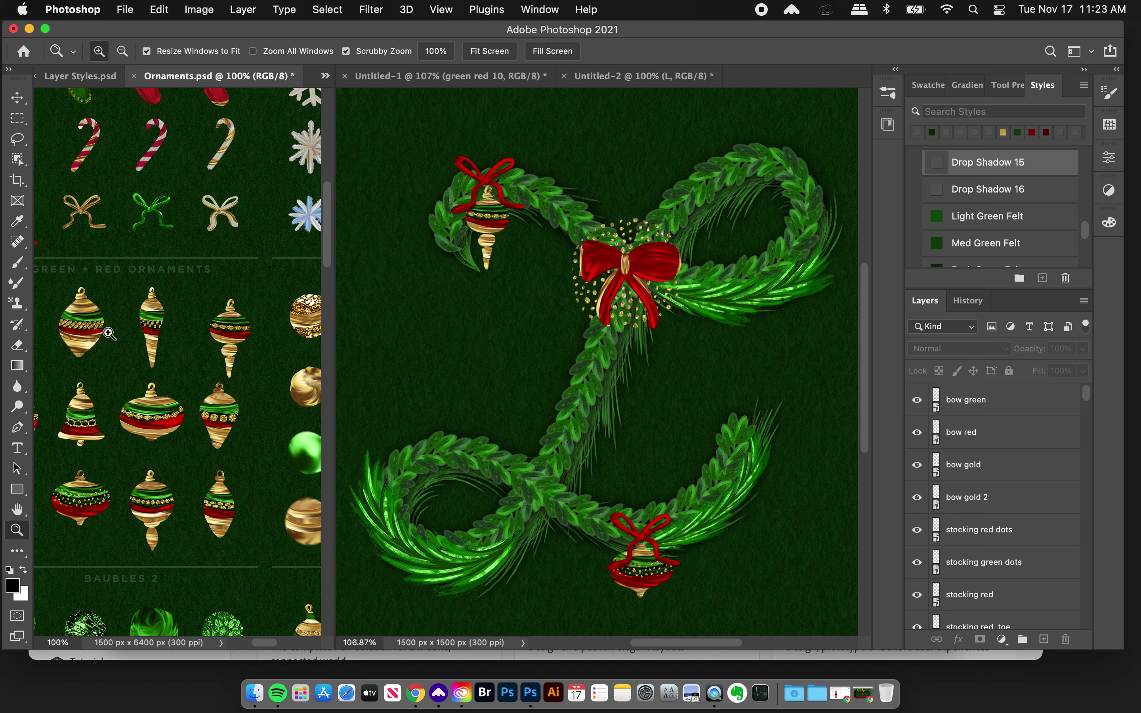
scroll(198, 426, down, 5)
scroll(261, 274, right, 5)
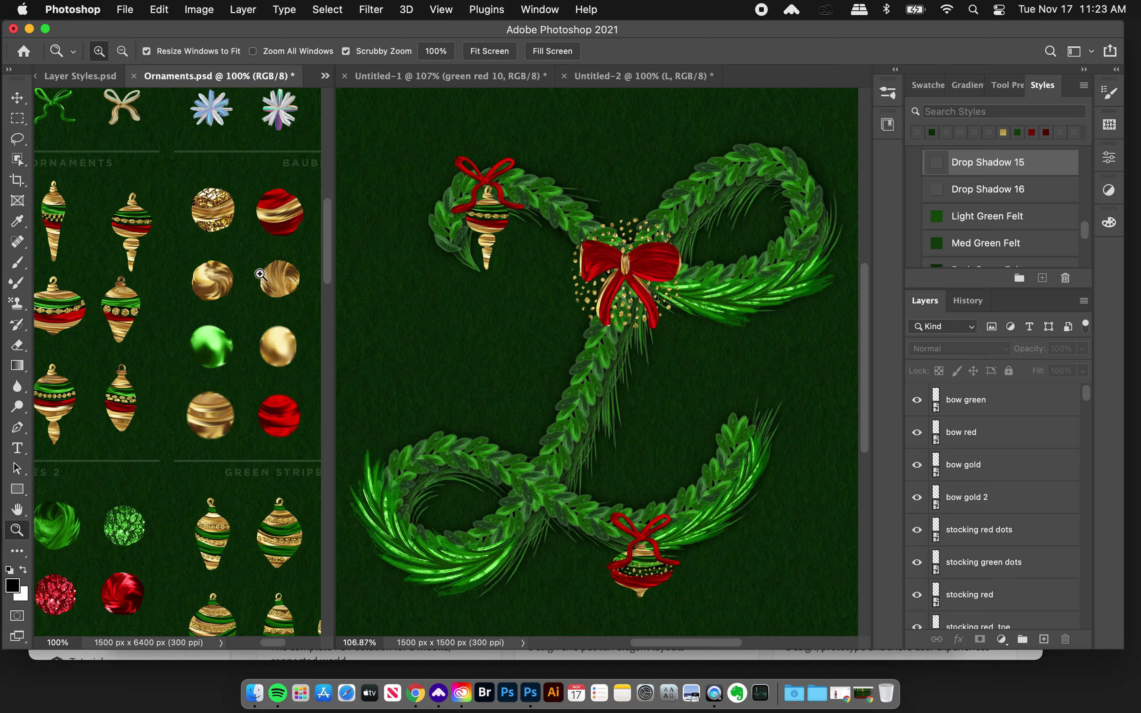
scroll(261, 275, up, 5)
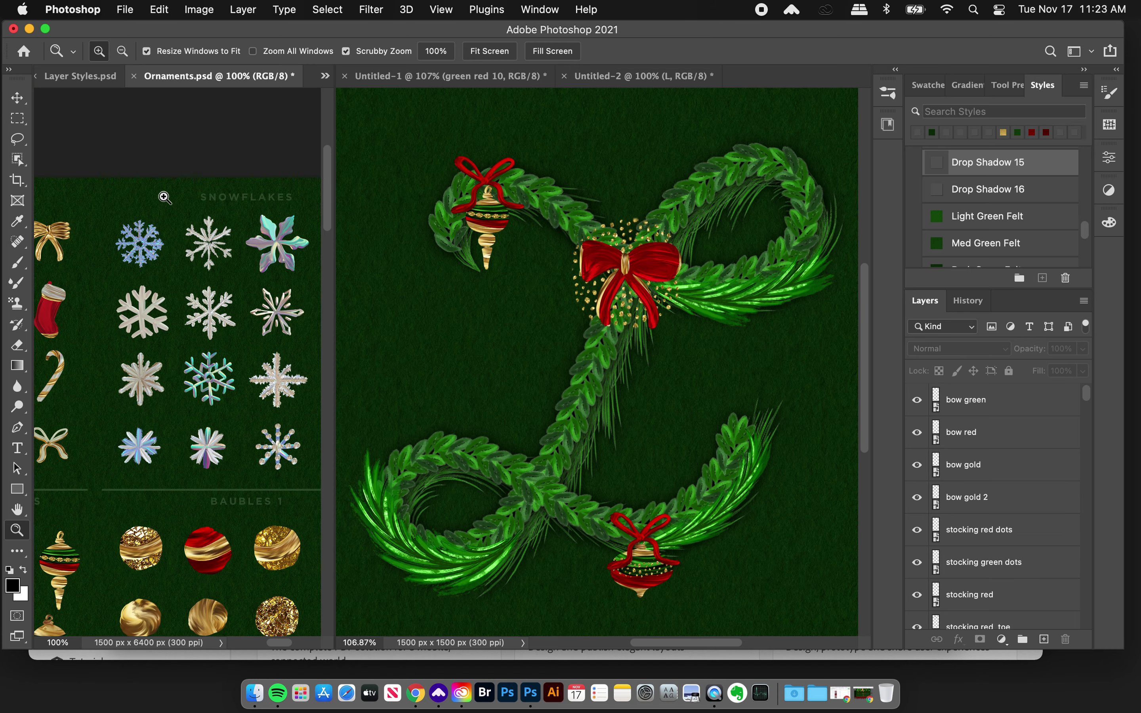
scroll(279, 297, down, 5)
scroll(278, 297, left, 2)
scroll(279, 297, left, 2)
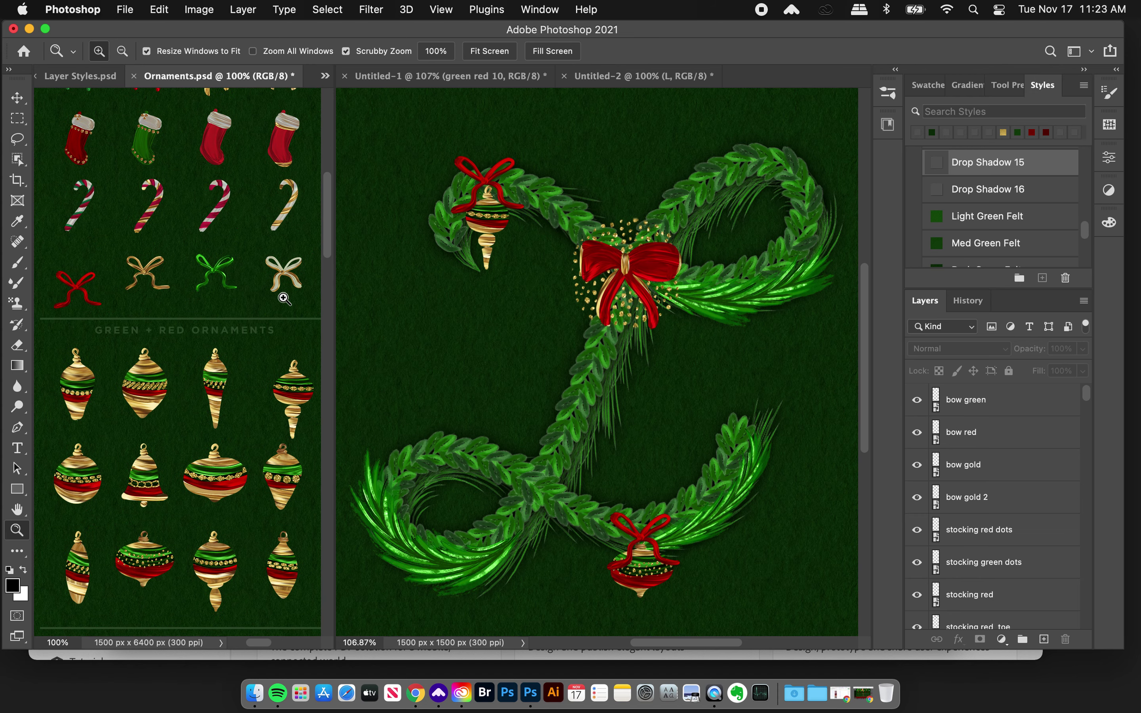
scroll(280, 297, down, 10)
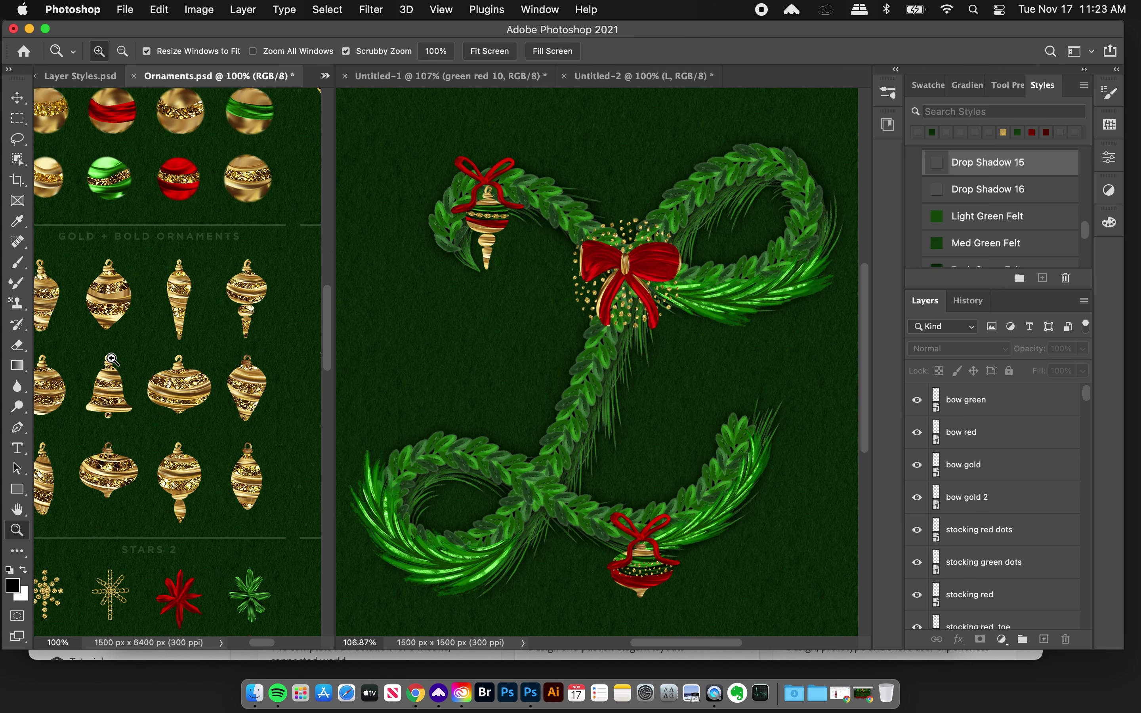
scroll(114, 360, left, 3)
scroll(180, 466, down, 5)
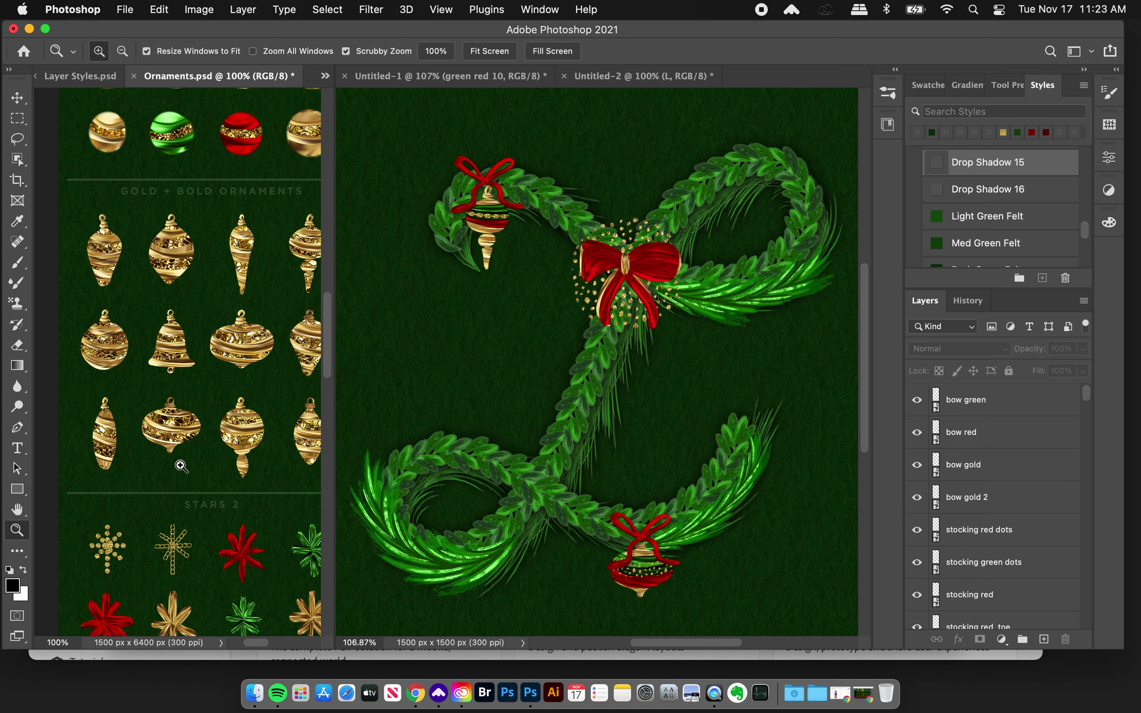
scroll(243, 422, down, 10)
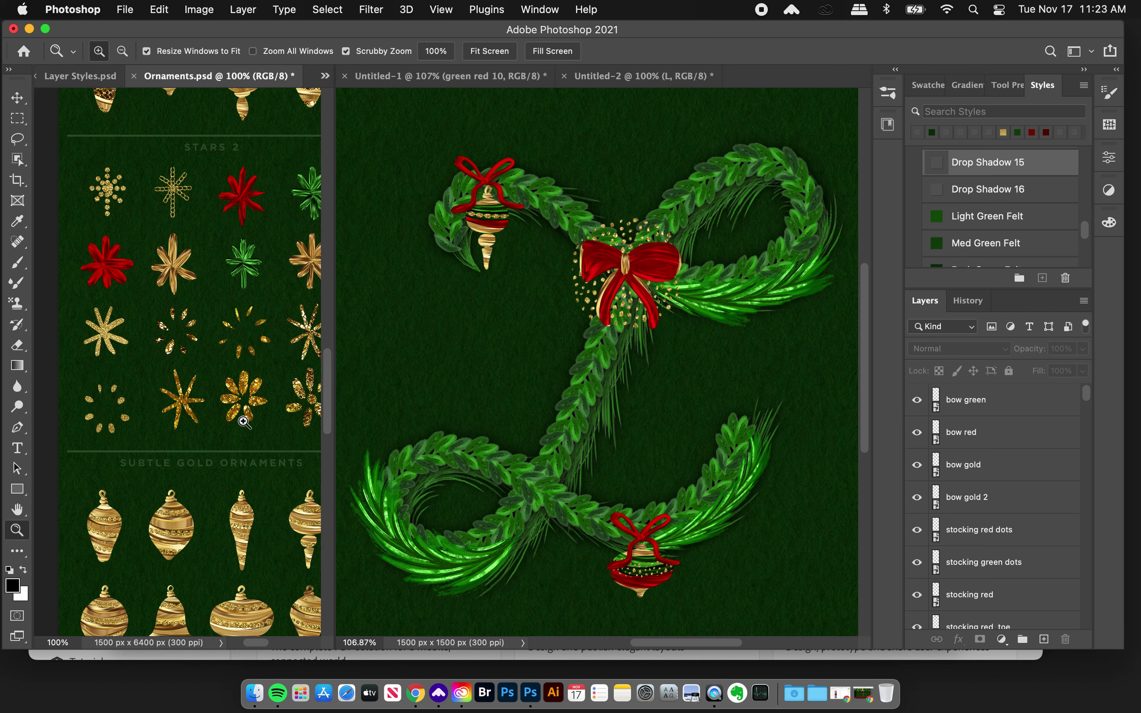
scroll(243, 421, down, 3)
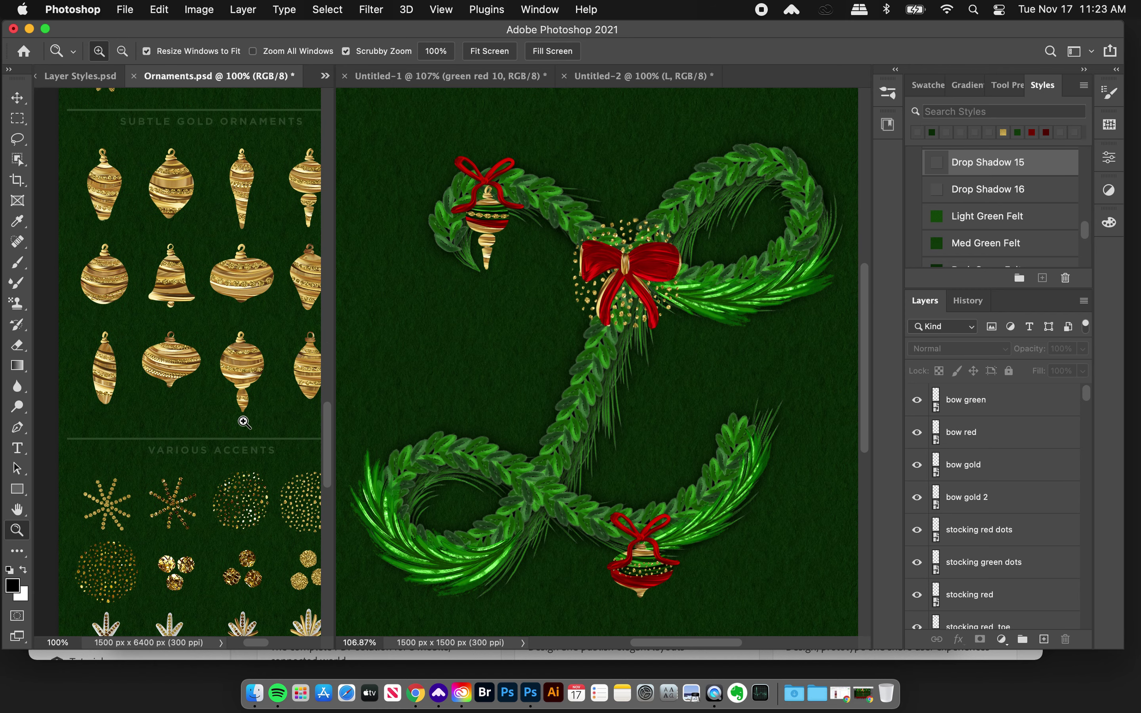
scroll(244, 421, down, 15)
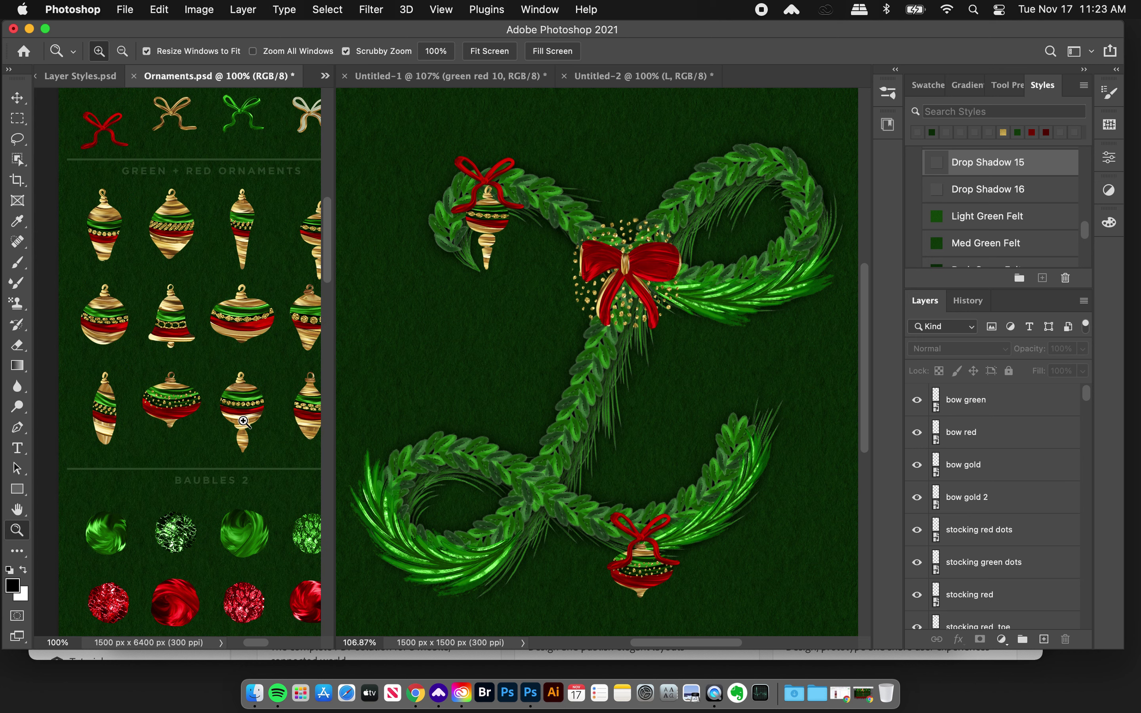
scroll(243, 422, up, 8)
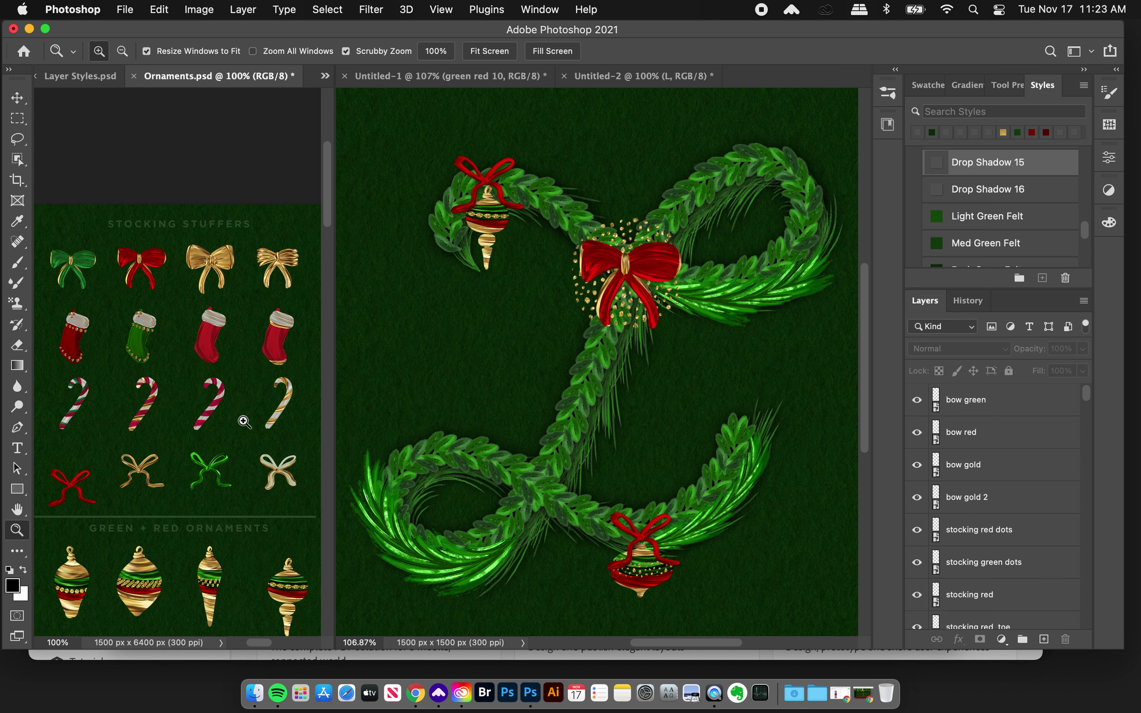
click(18, 97)
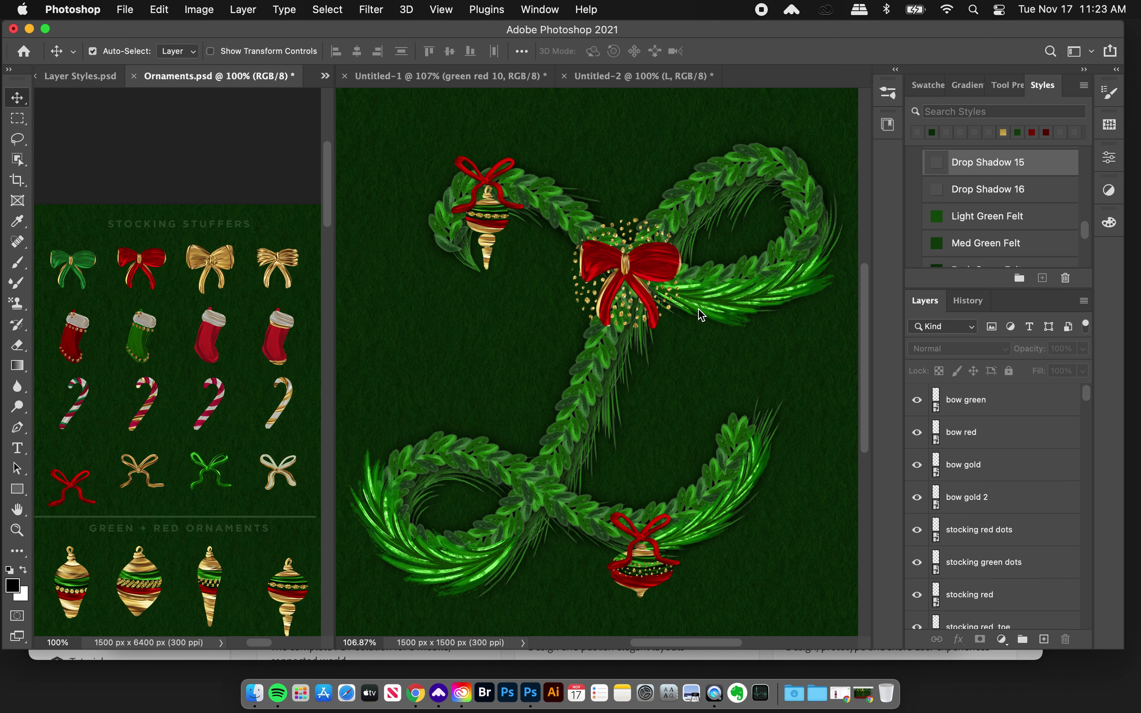
Drag the red bow from the Ornaments sheet onto the L where its strokes cross
click(148, 273)
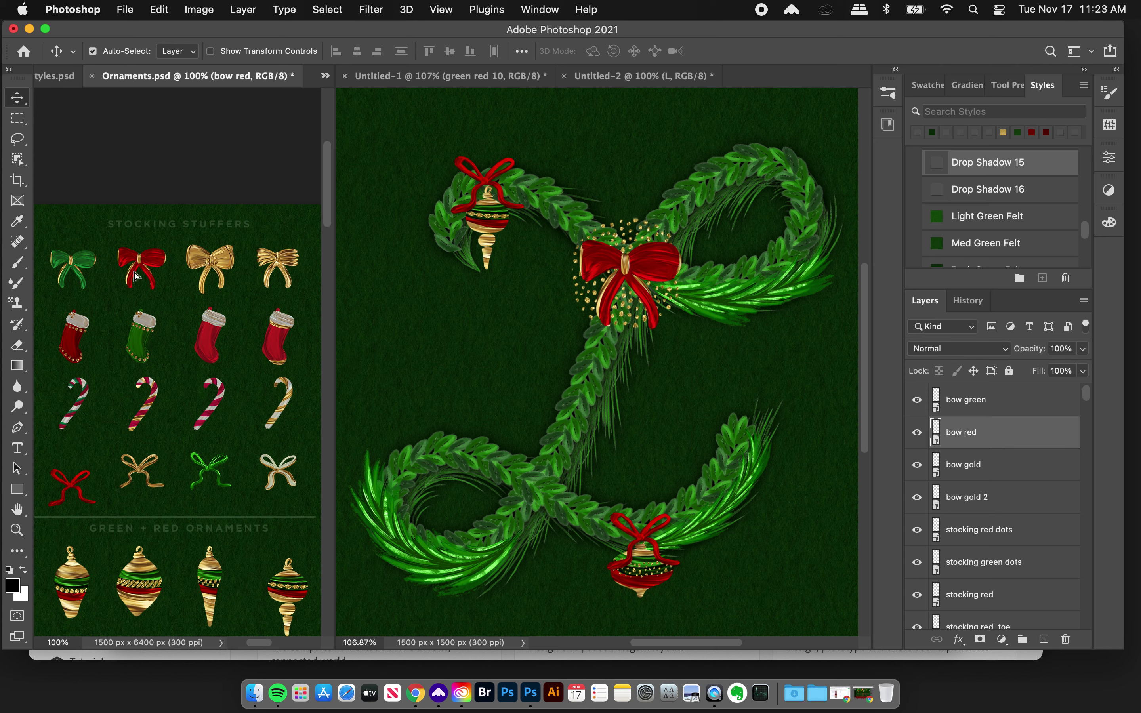
drag(153, 289, 519, 78)
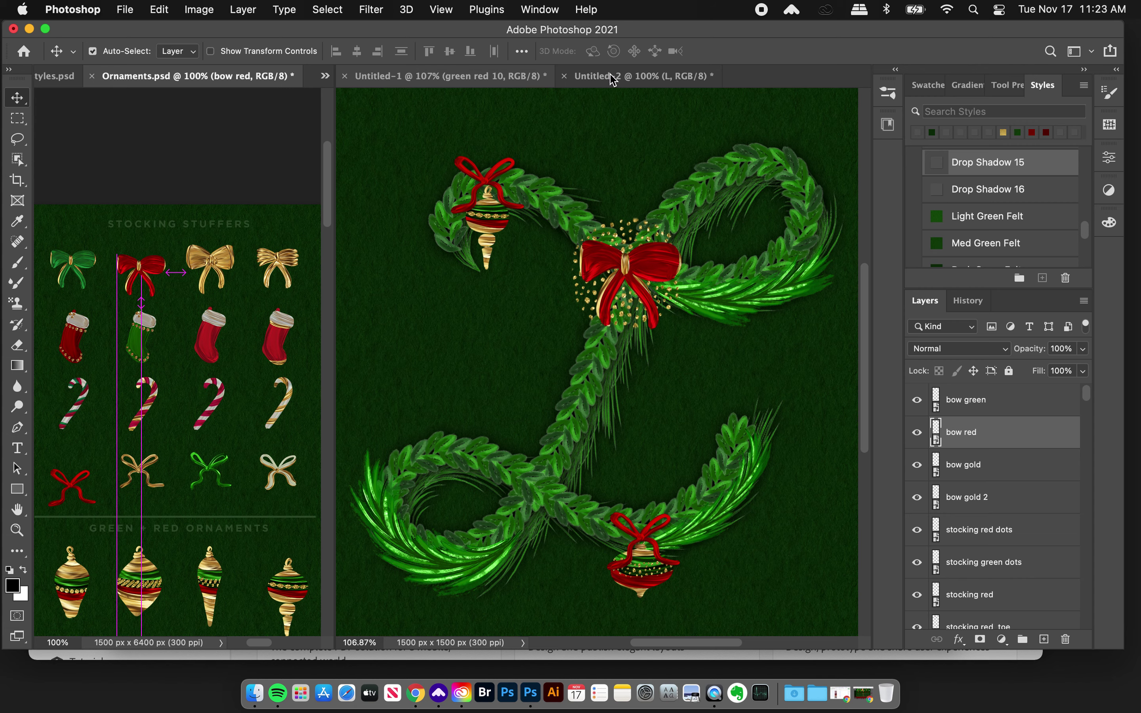
click(633, 80)
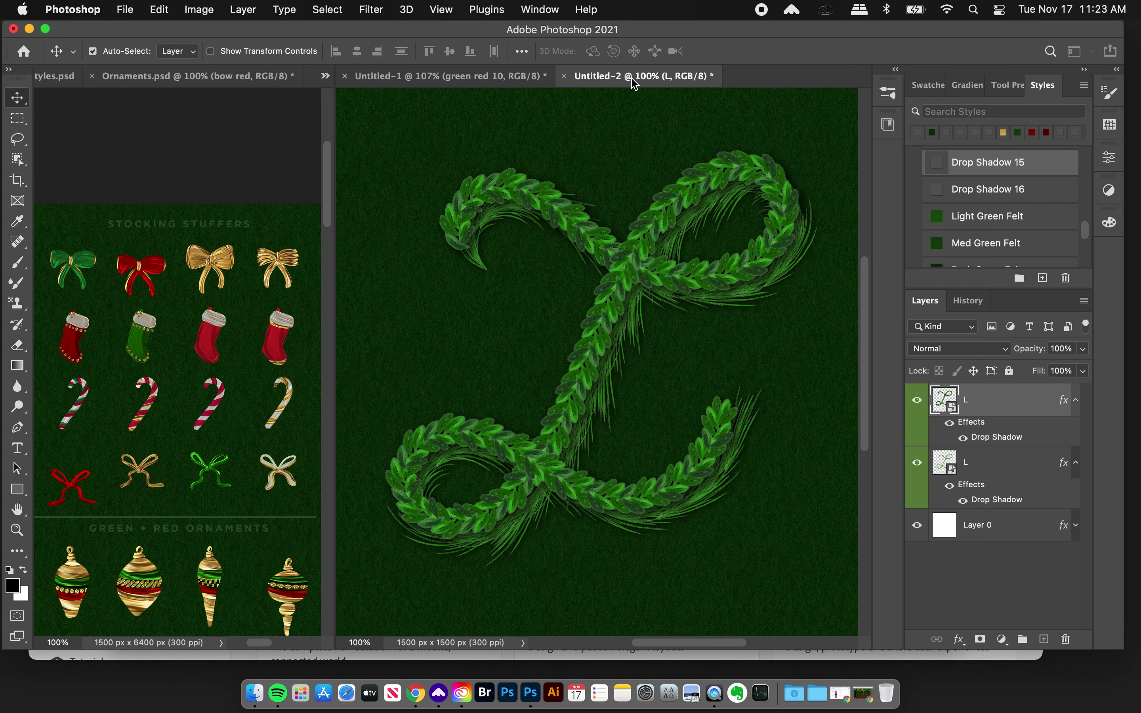
click(137, 271)
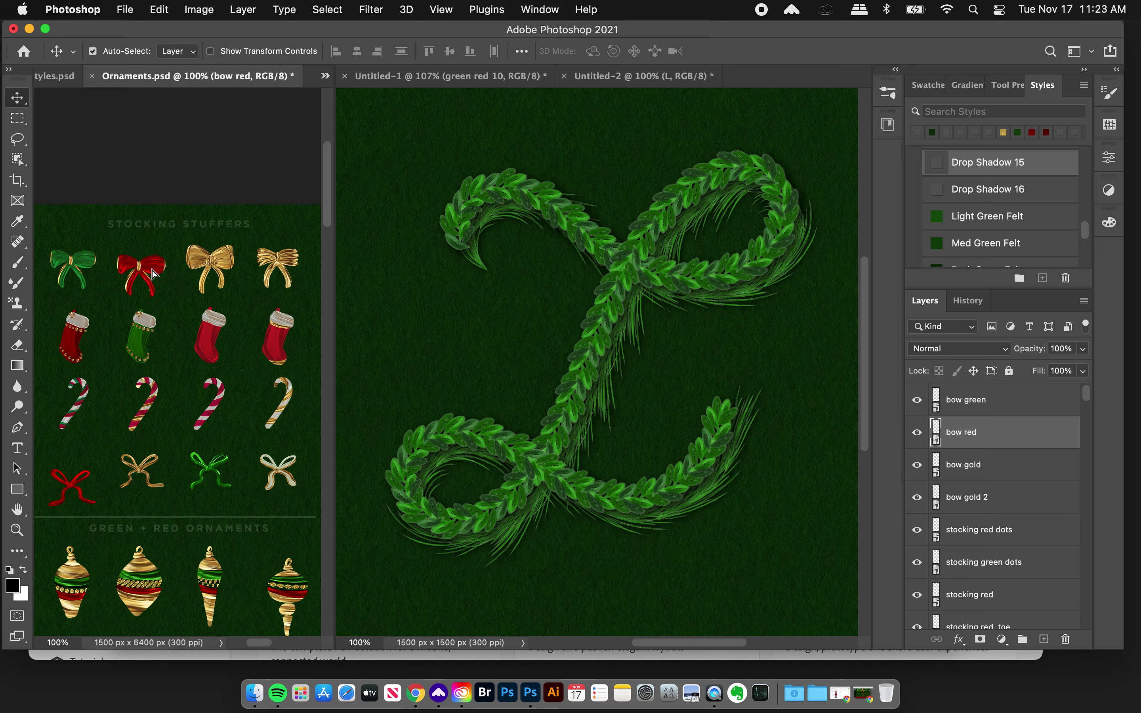
drag(149, 269, 621, 272)
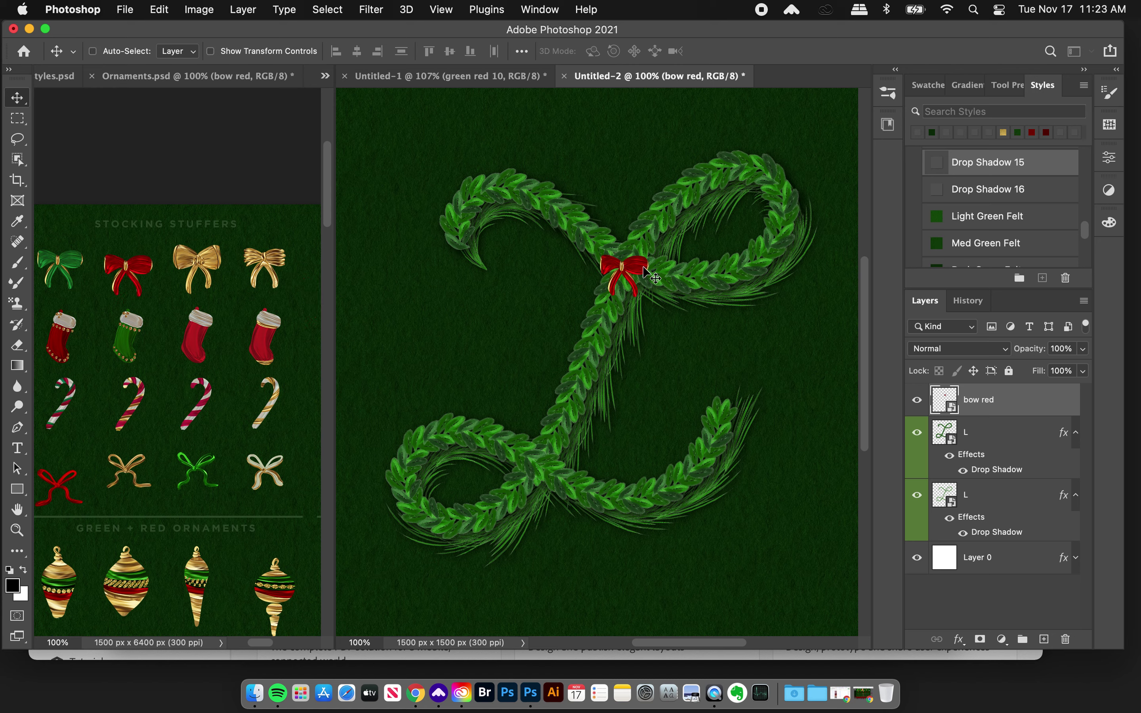
Resize the red bow to about 35% and nudge it onto the crossing strokes
key(super+t)
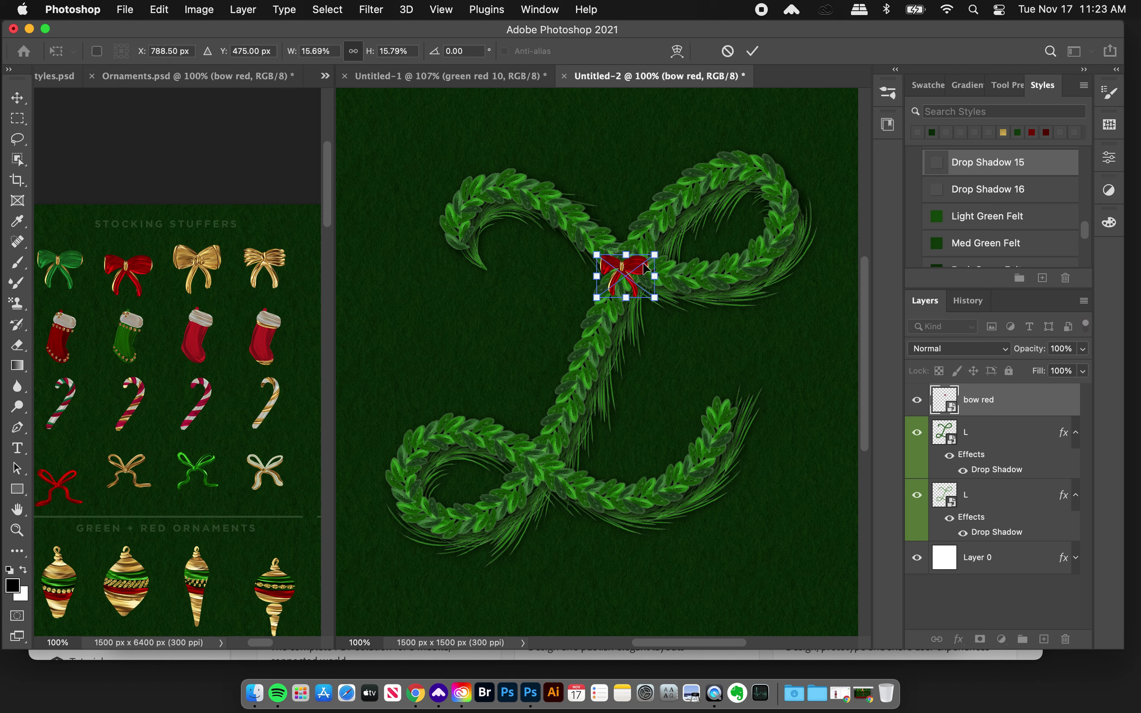
drag(655, 254, 689, 231)
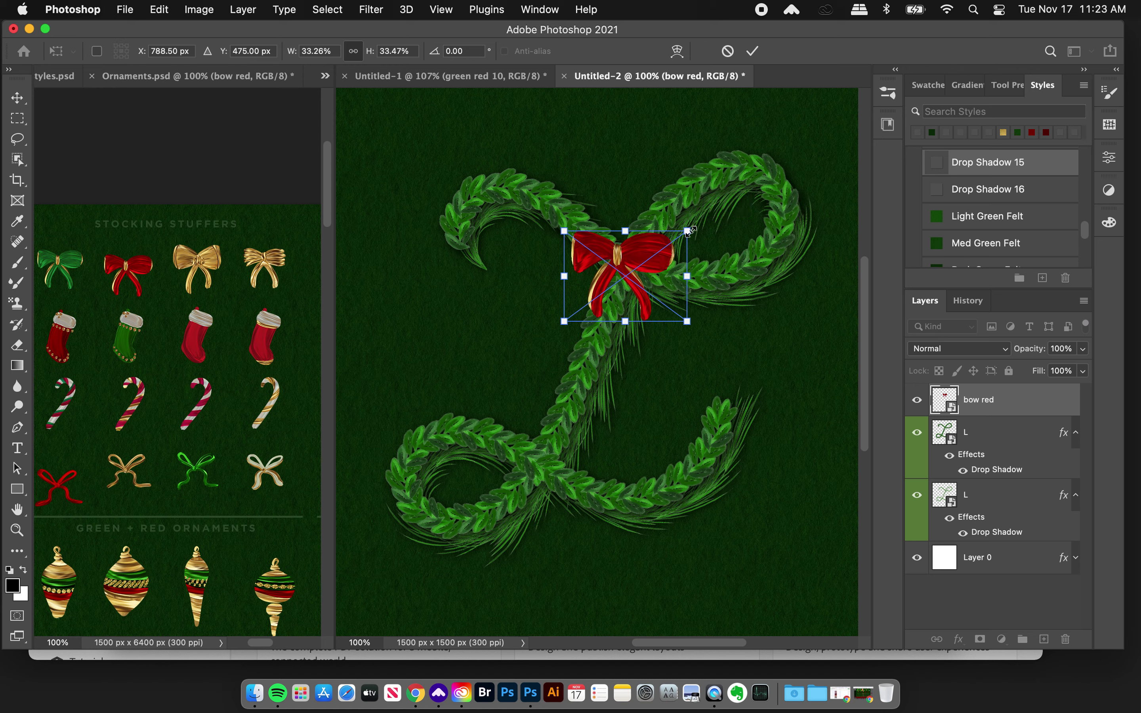
key(Return)
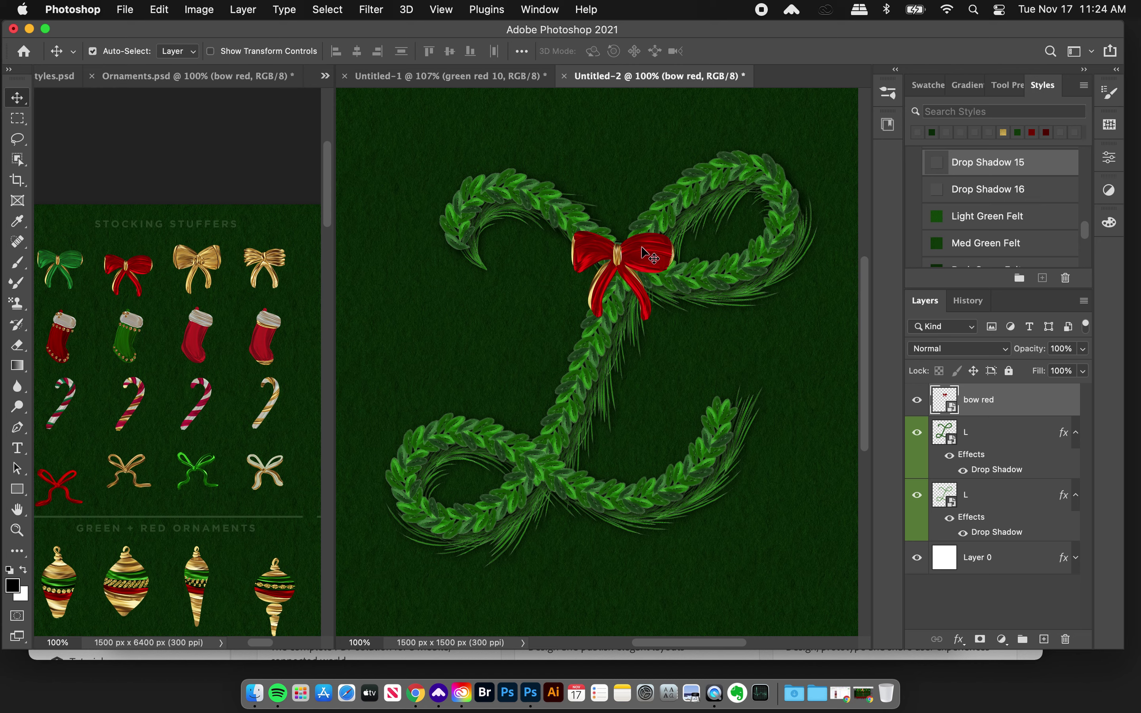
drag(651, 258, 661, 268)
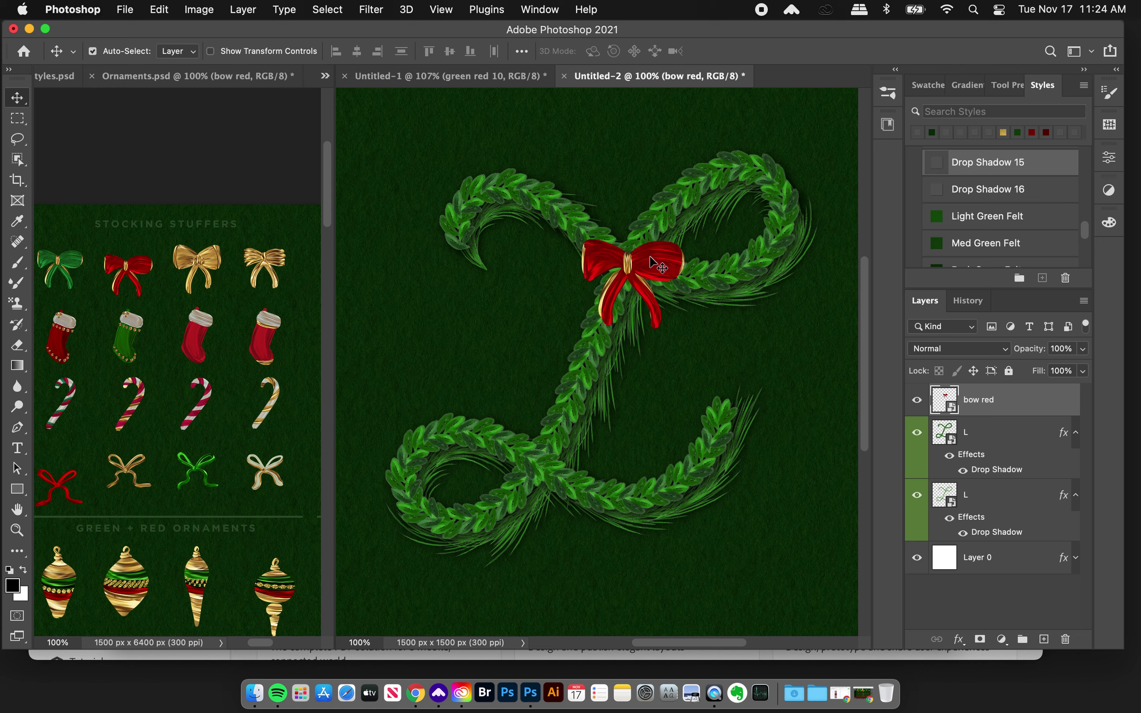
click(214, 379)
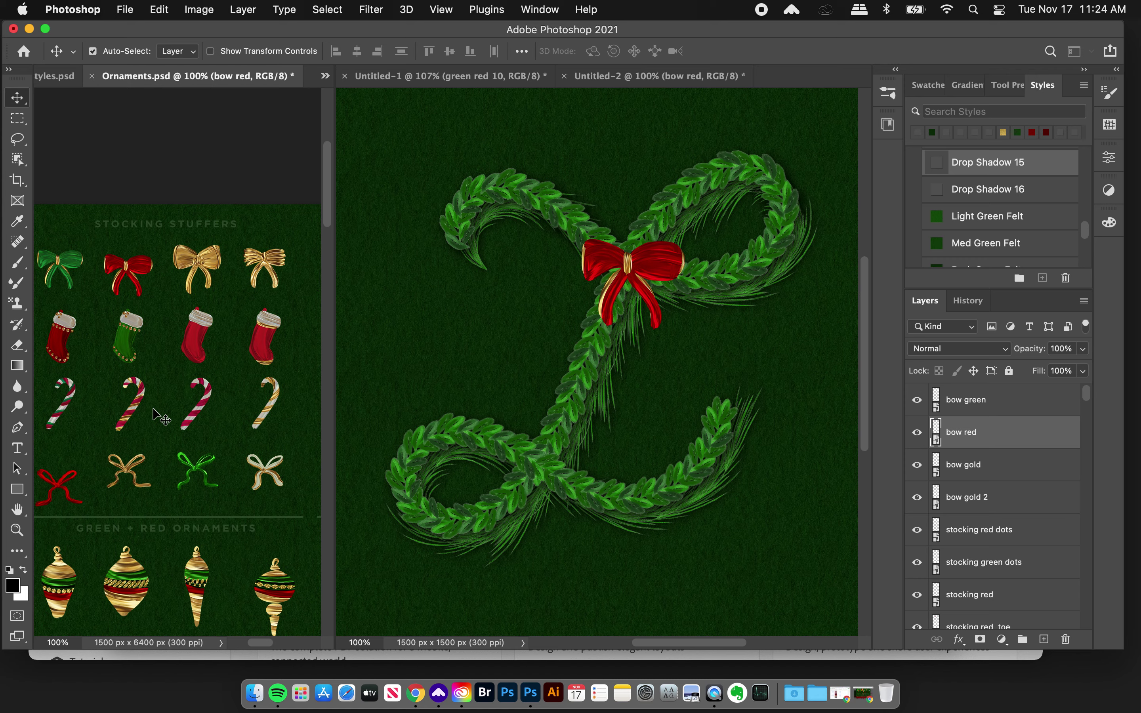
Bring the red ribbon from Ornaments.psd into Untitled-2 and put its layer beneath the bow
scroll(246, 326, left, 5)
click(246, 325)
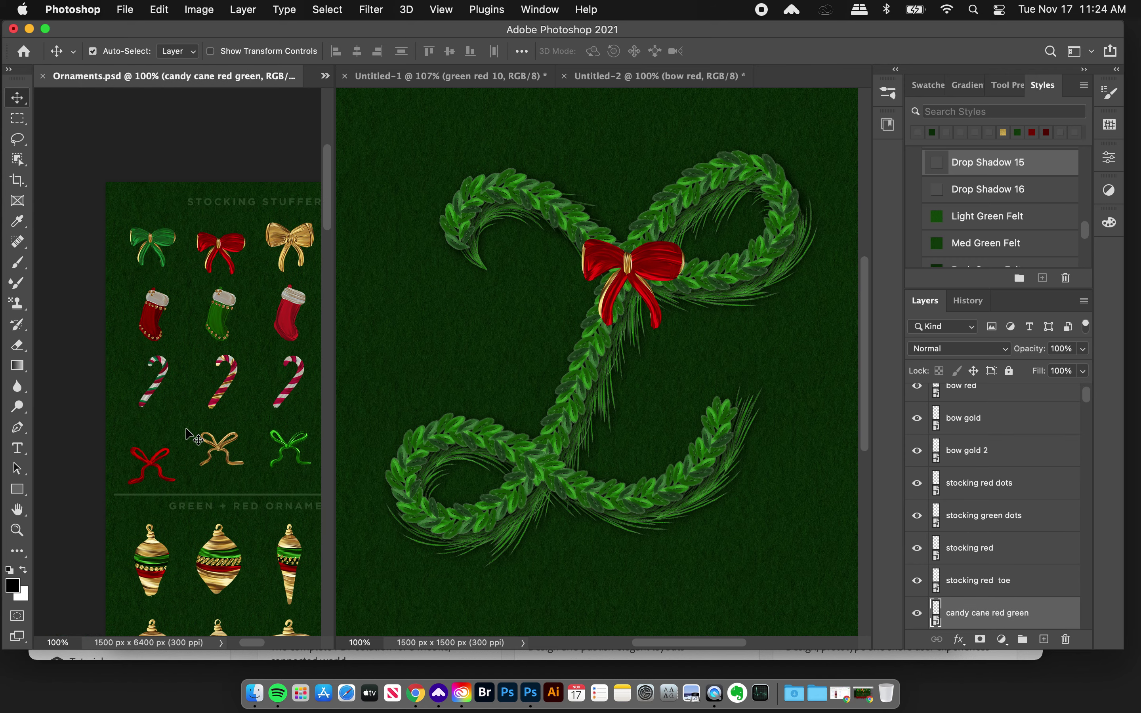
scroll(175, 424, down, 3)
scroll(169, 420, right, 5)
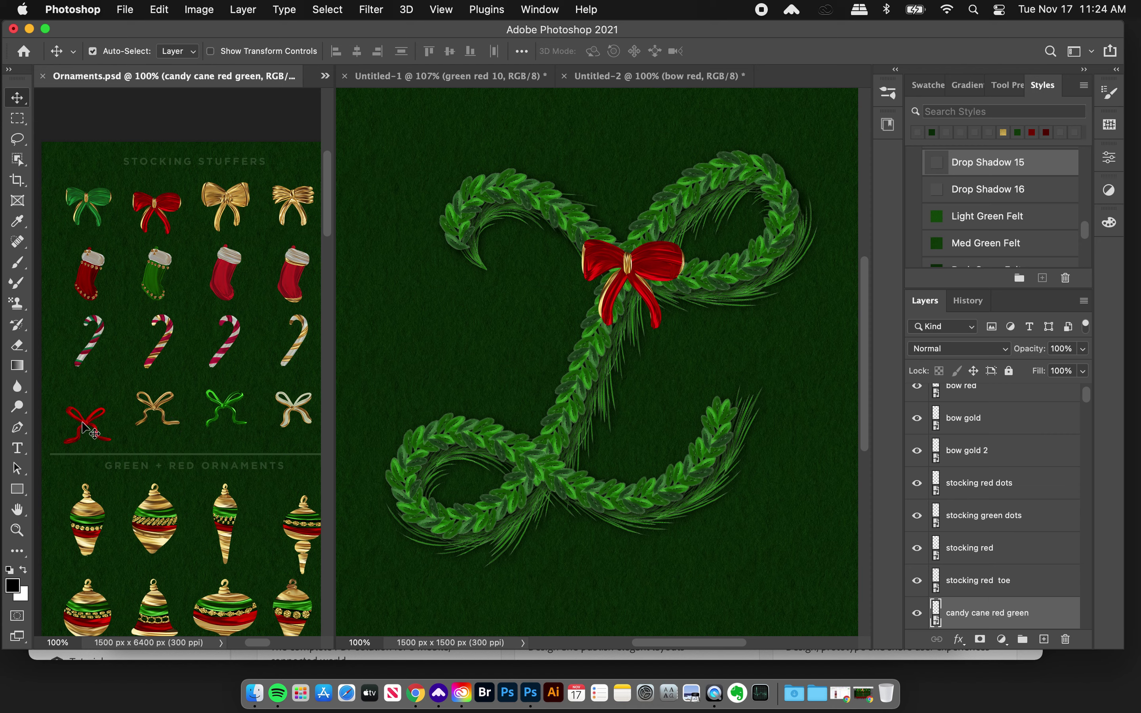
drag(86, 426, 453, 252)
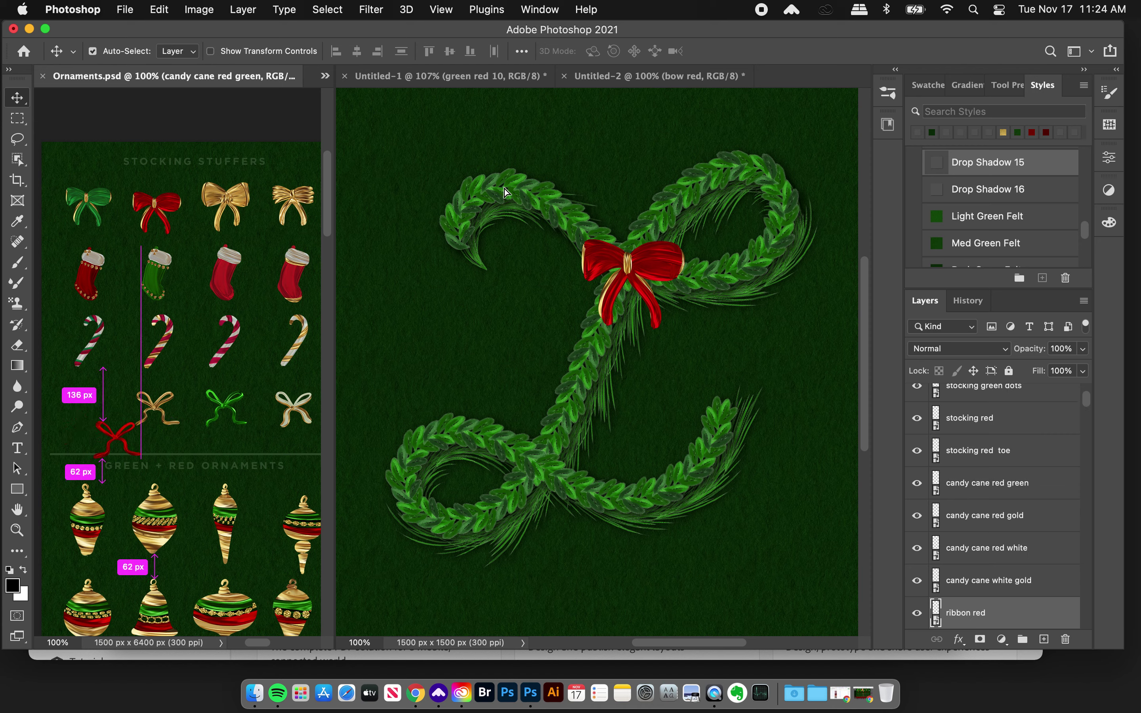
drag(496, 191, 499, 191)
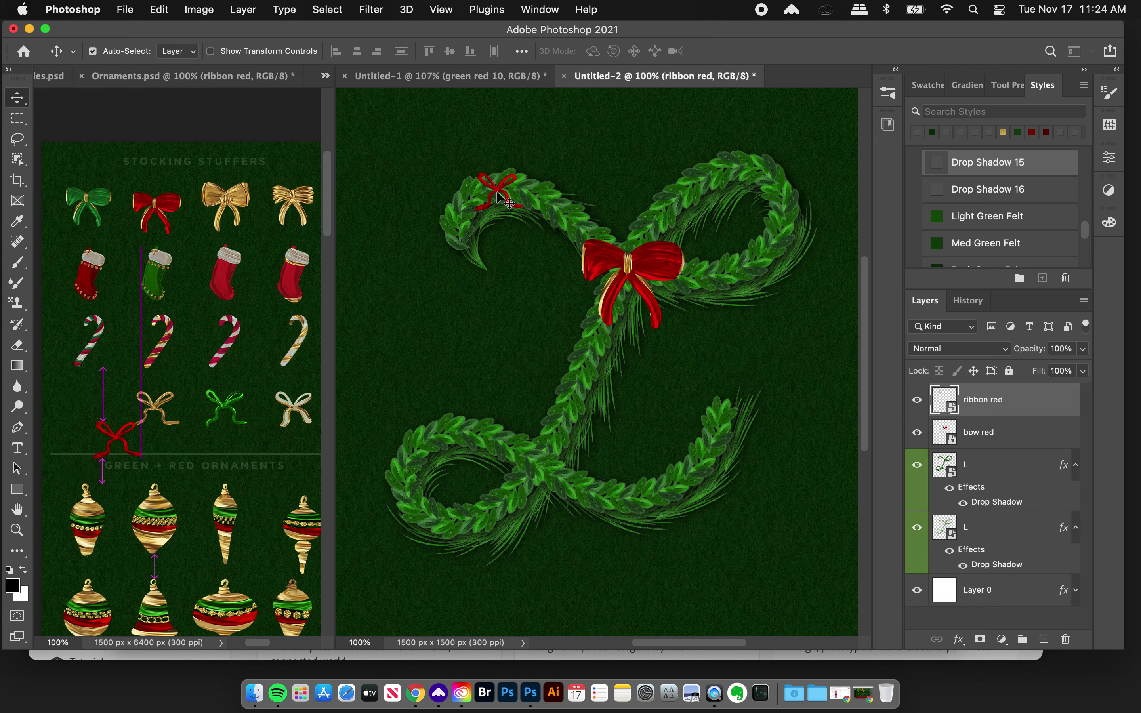
drag(998, 412, 996, 444)
Enlarge the ribbon onto the top-left curl and place a duplicate on the lower-right stroke
key(cmd+t)
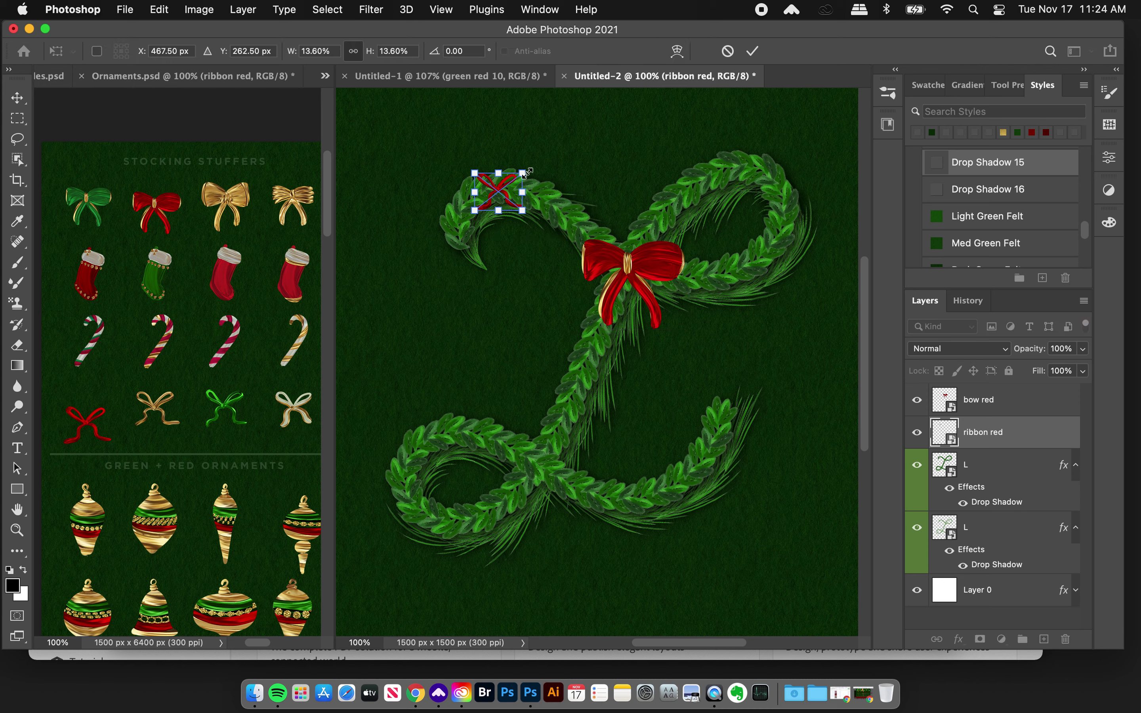
mouse_move(524, 173)
mouse_down()
mouse_move(543, 150)
mouse_move(533, 166)
mouse_up()
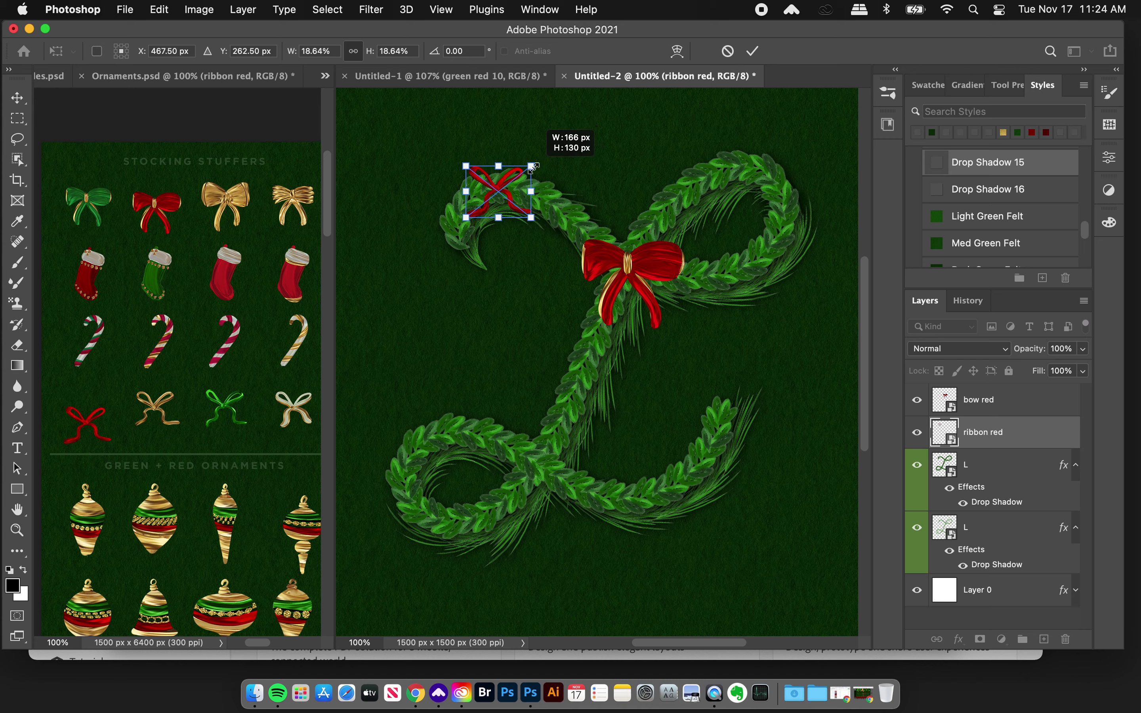
key(Return)
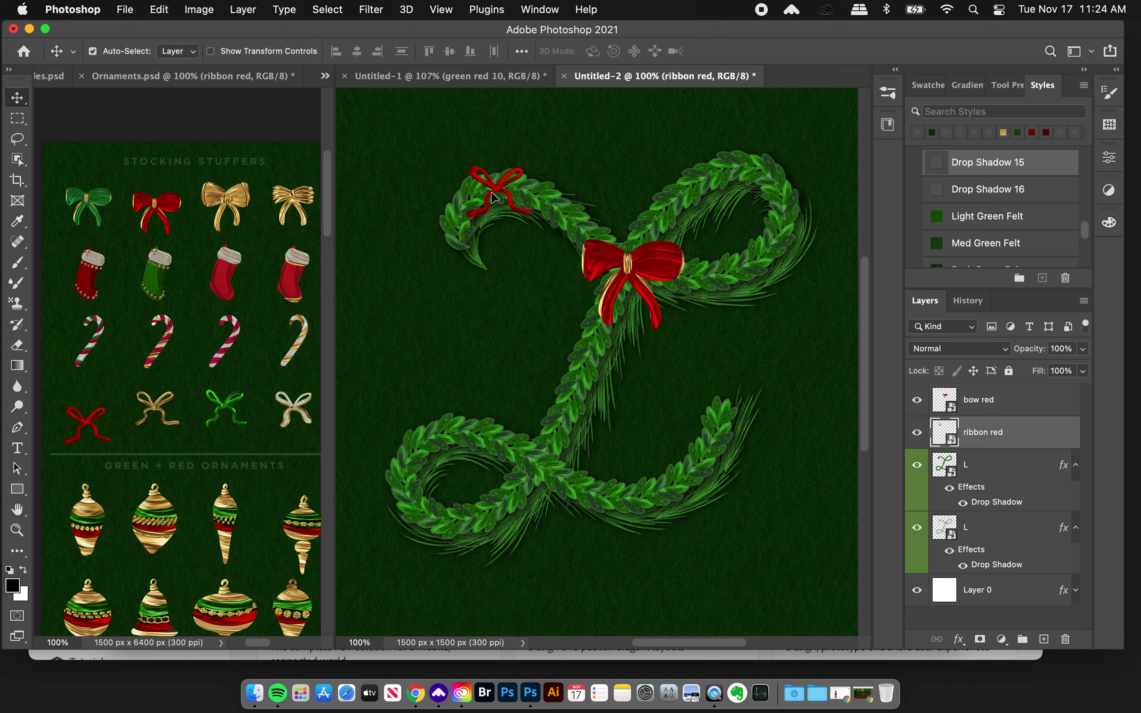
drag(492, 197, 481, 203)
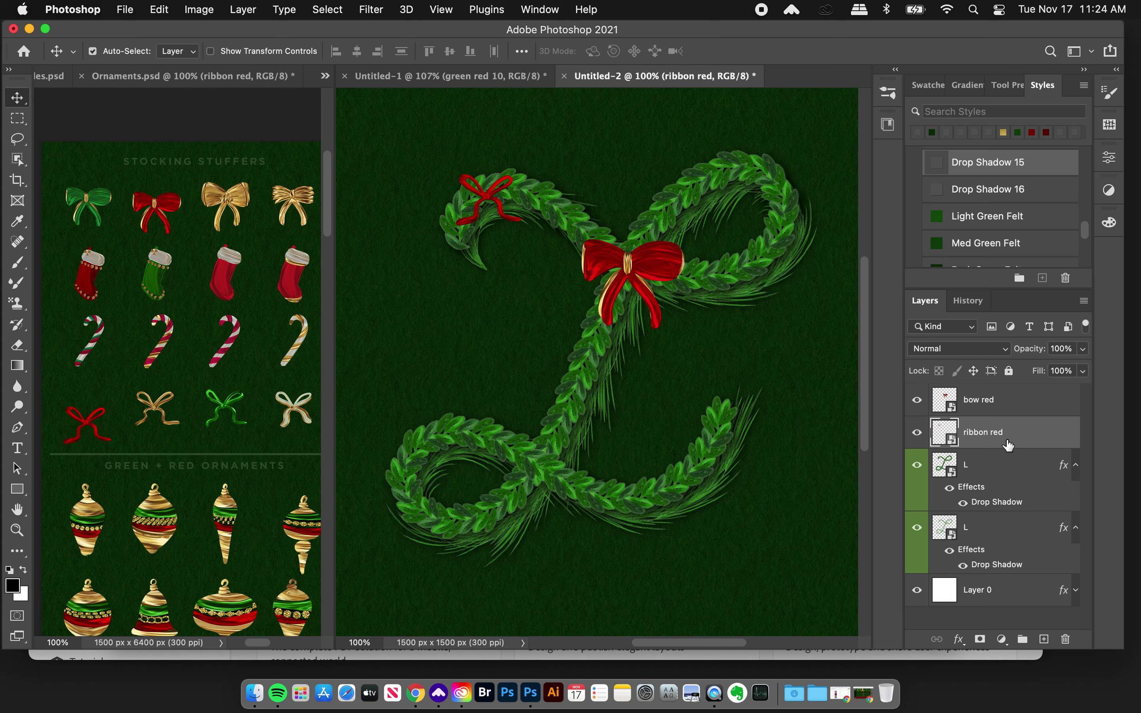
drag(1008, 445, 1044, 639)
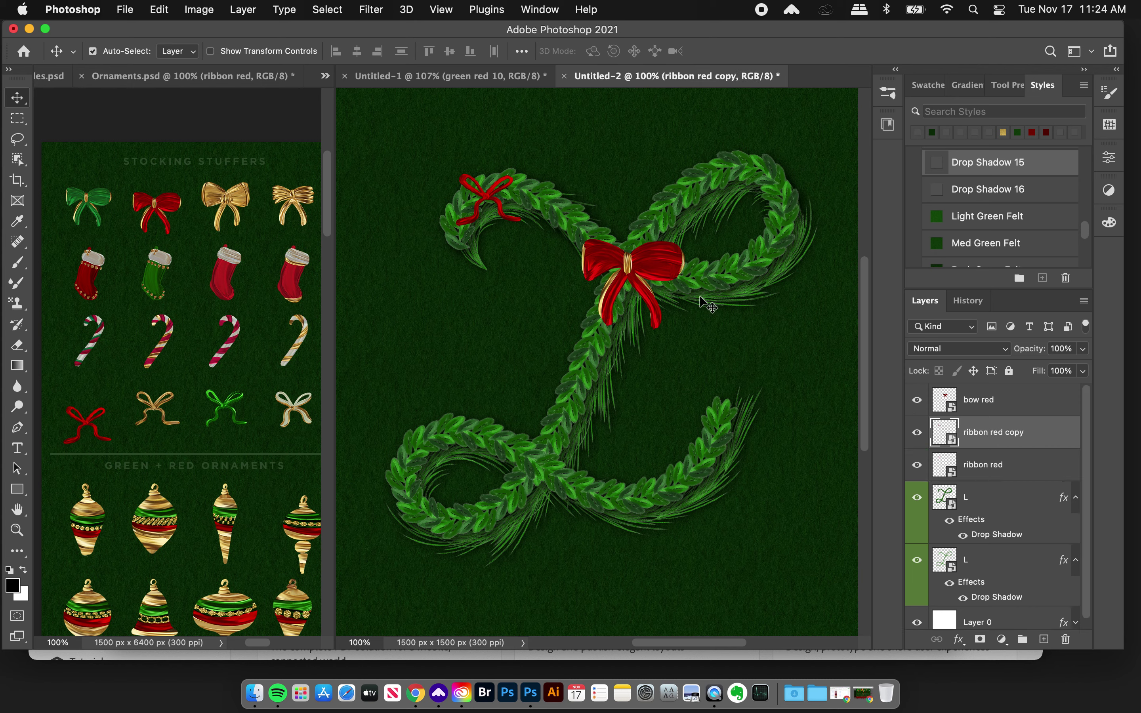
drag(495, 206, 641, 503)
Auto-select the dots 2 gold cluster in Ornaments.psd and drag it into Untitled-2
scroll(251, 285, down, 5)
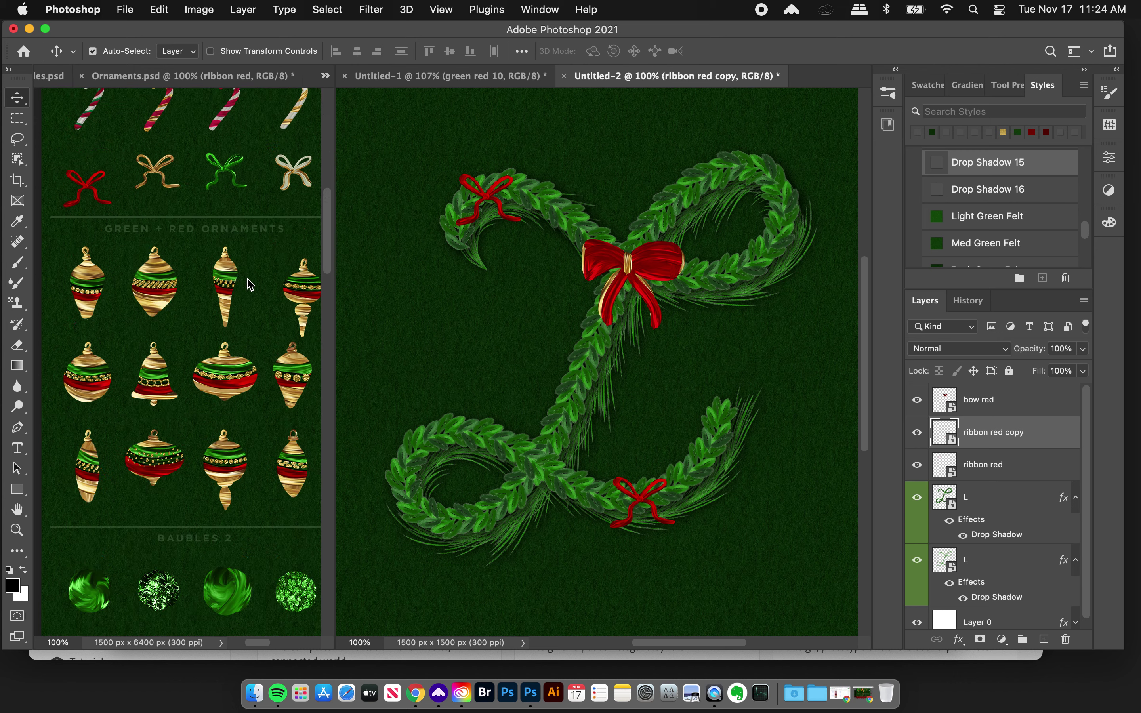
scroll(250, 284, down, 15)
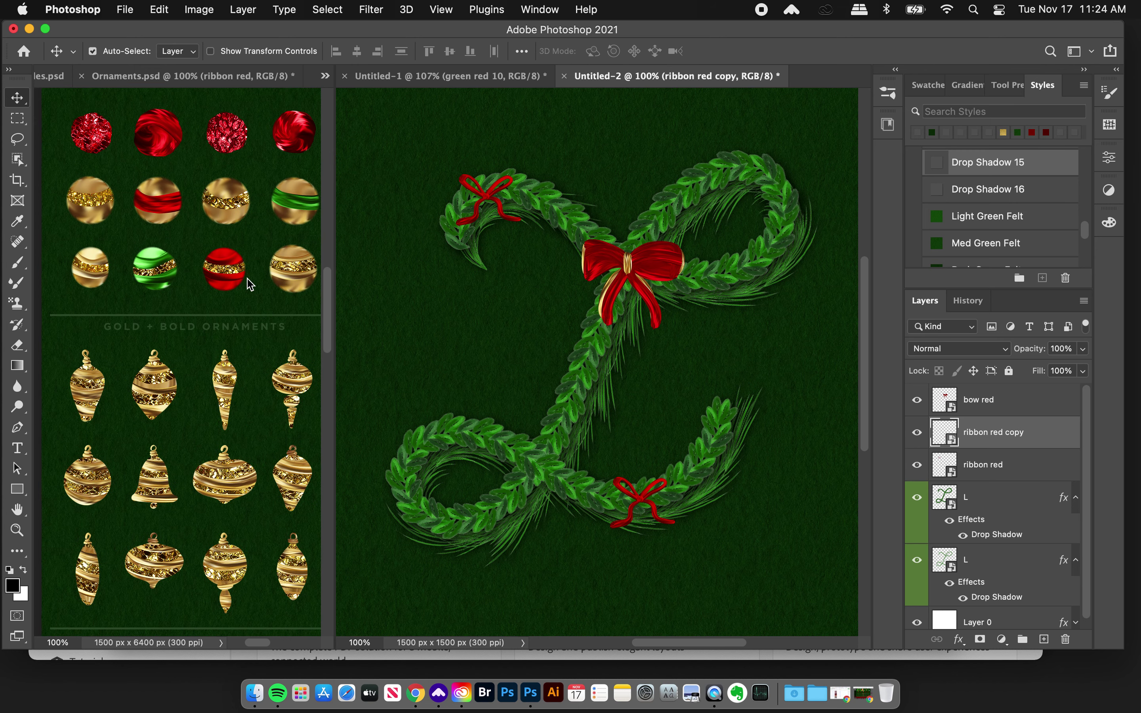
scroll(250, 284, down, 5)
scroll(251, 285, right, 5)
scroll(250, 283, down, 2)
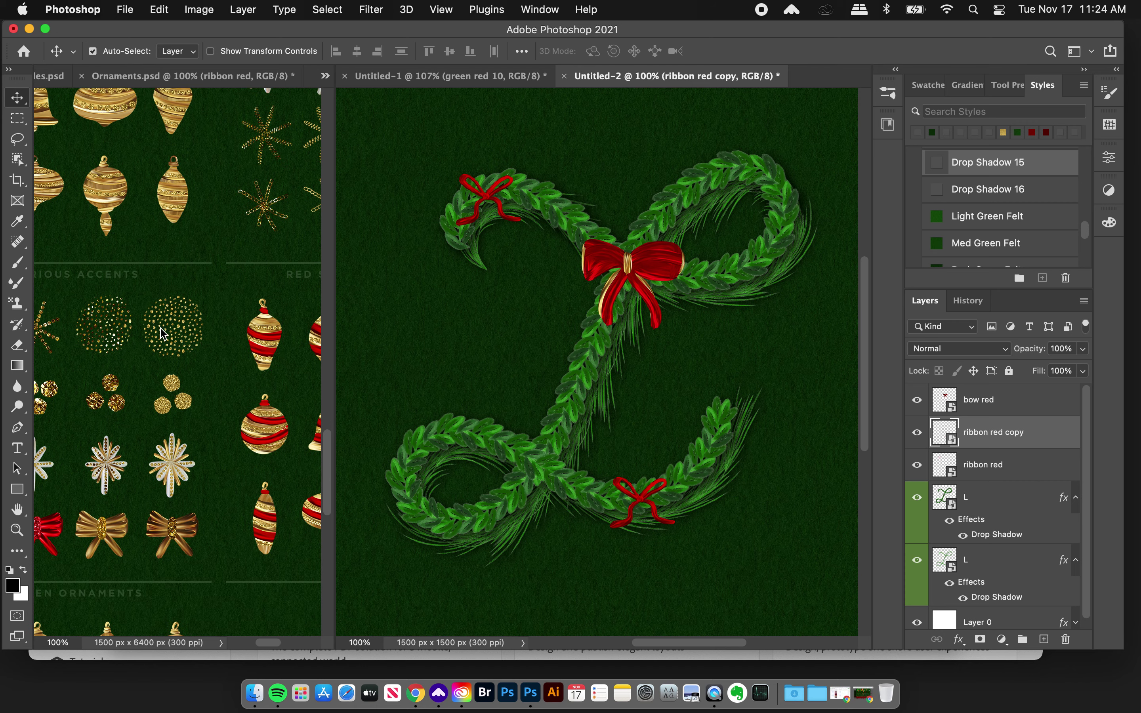
click(174, 324)
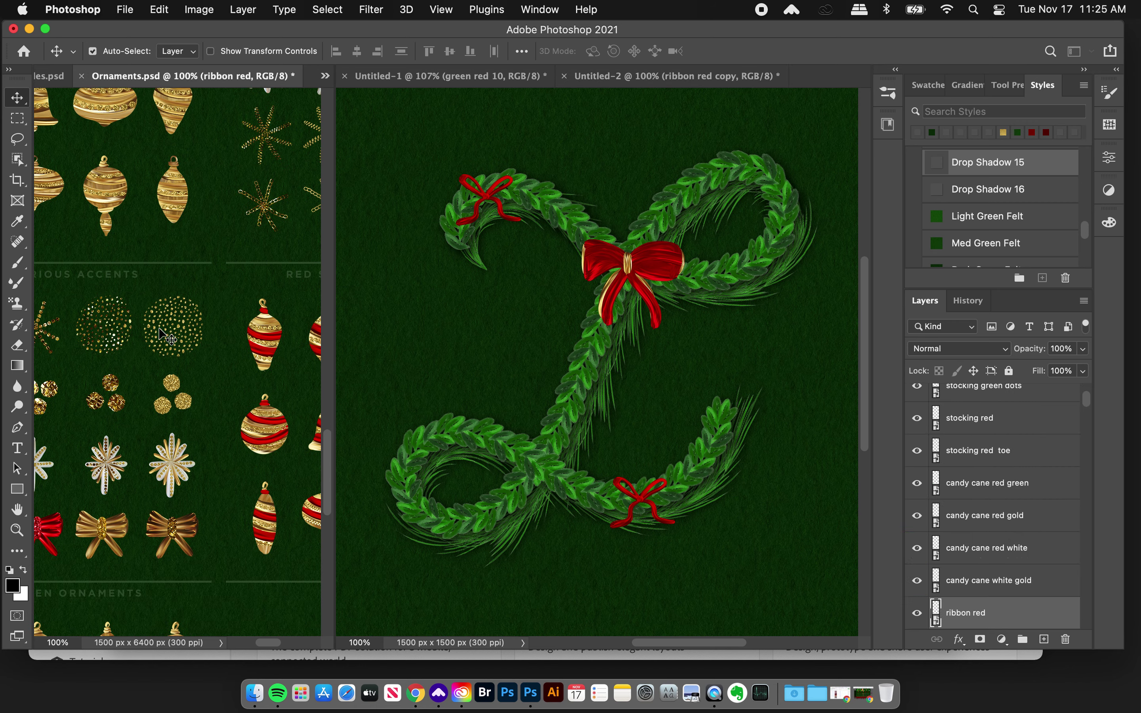
click(178, 335)
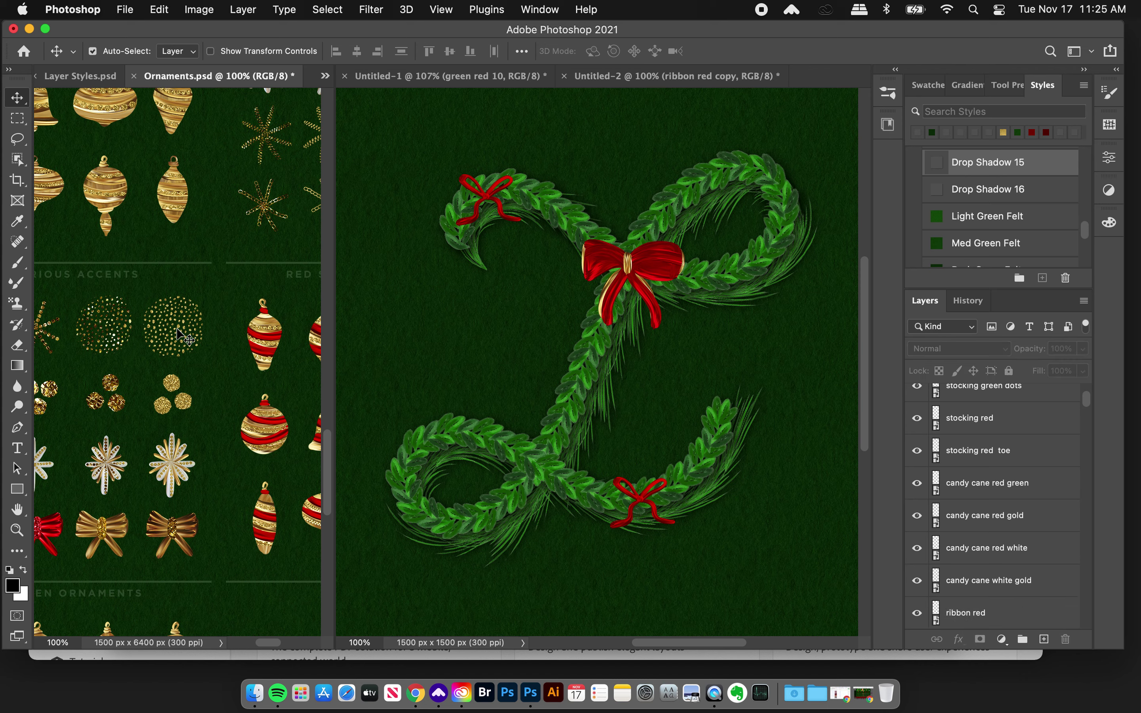
scroll(1007, 541, down, 2)
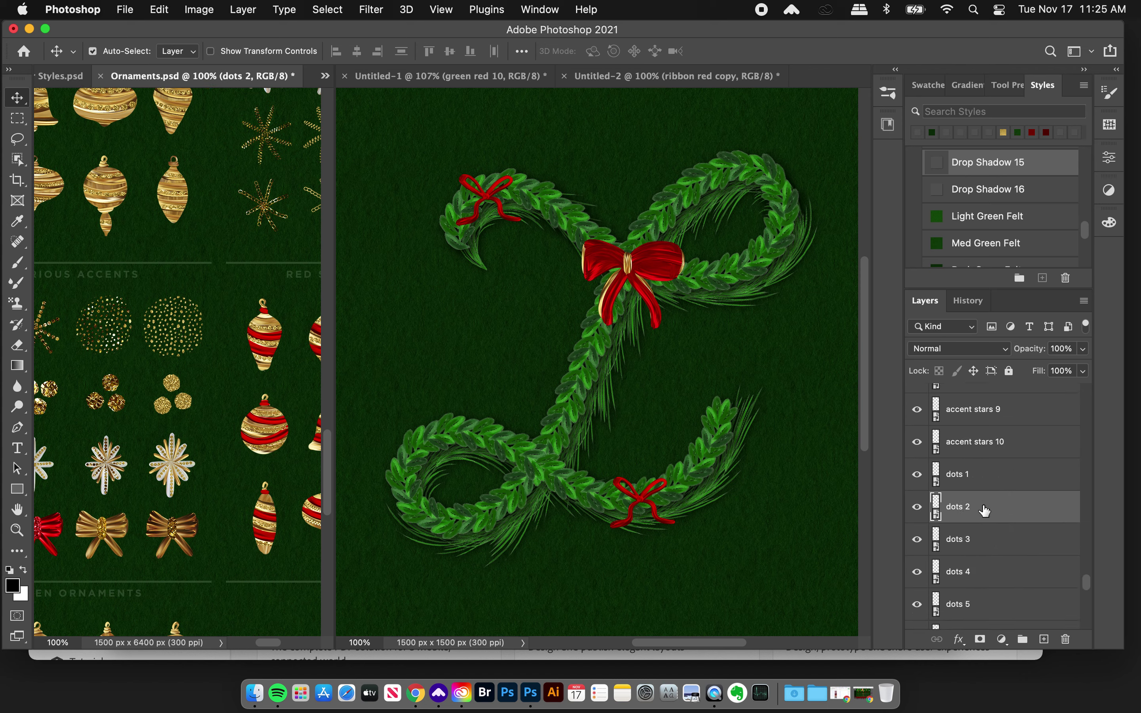
drag(983, 513, 625, 249)
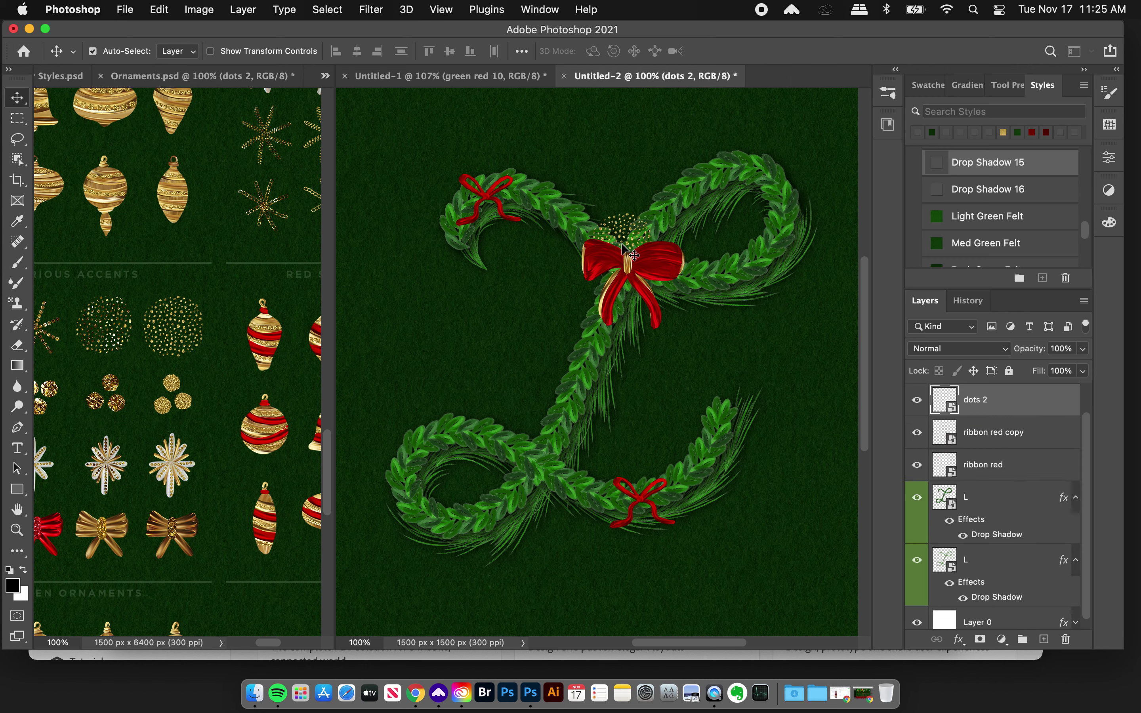
Scale the gold dots to about 91% and centre them around the large red bow
key(super+t)
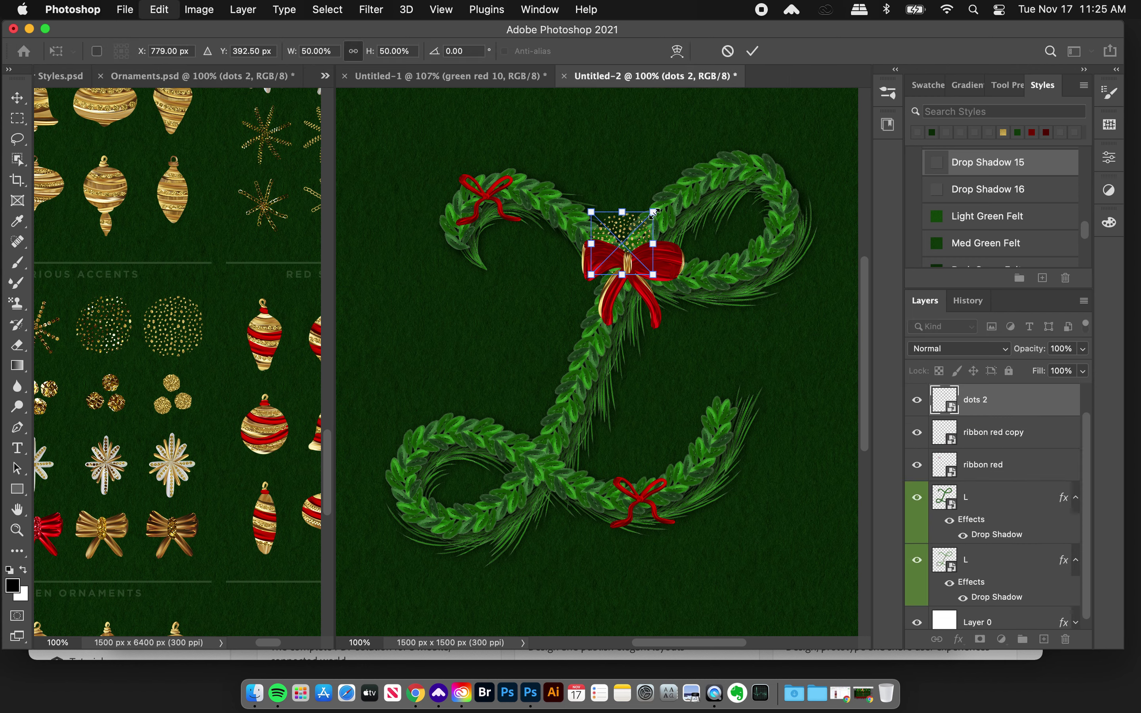
drag(654, 213, 691, 181)
drag(622, 224, 628, 252)
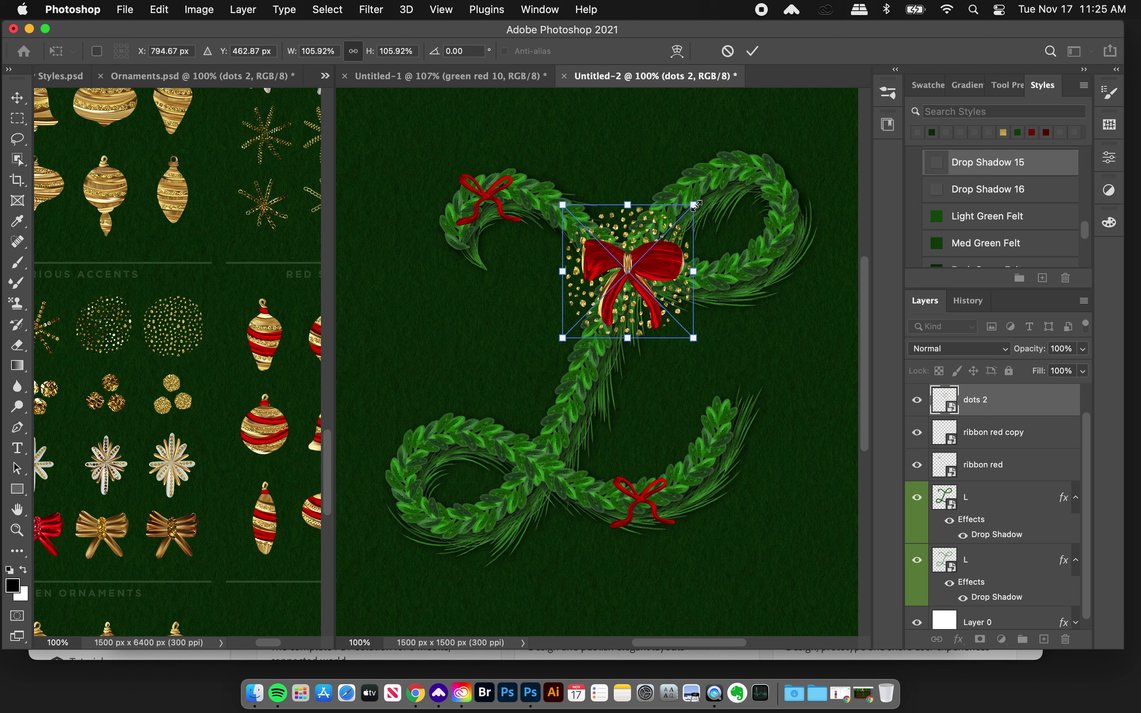
drag(695, 204, 691, 218)
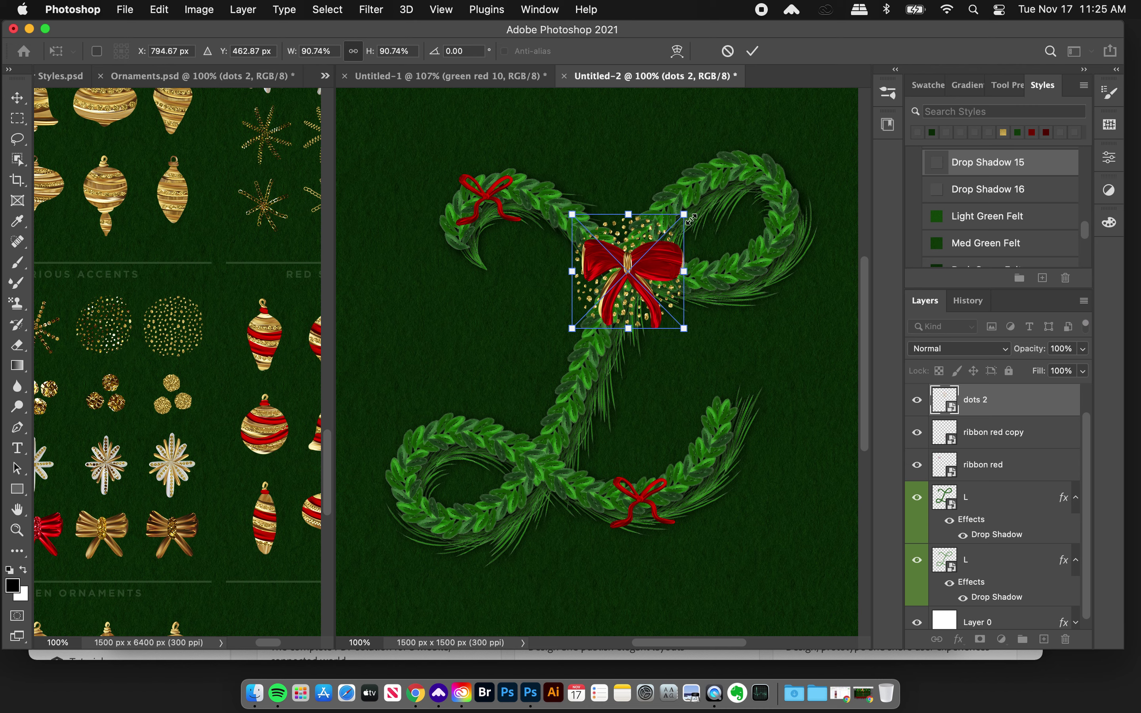
key(Return)
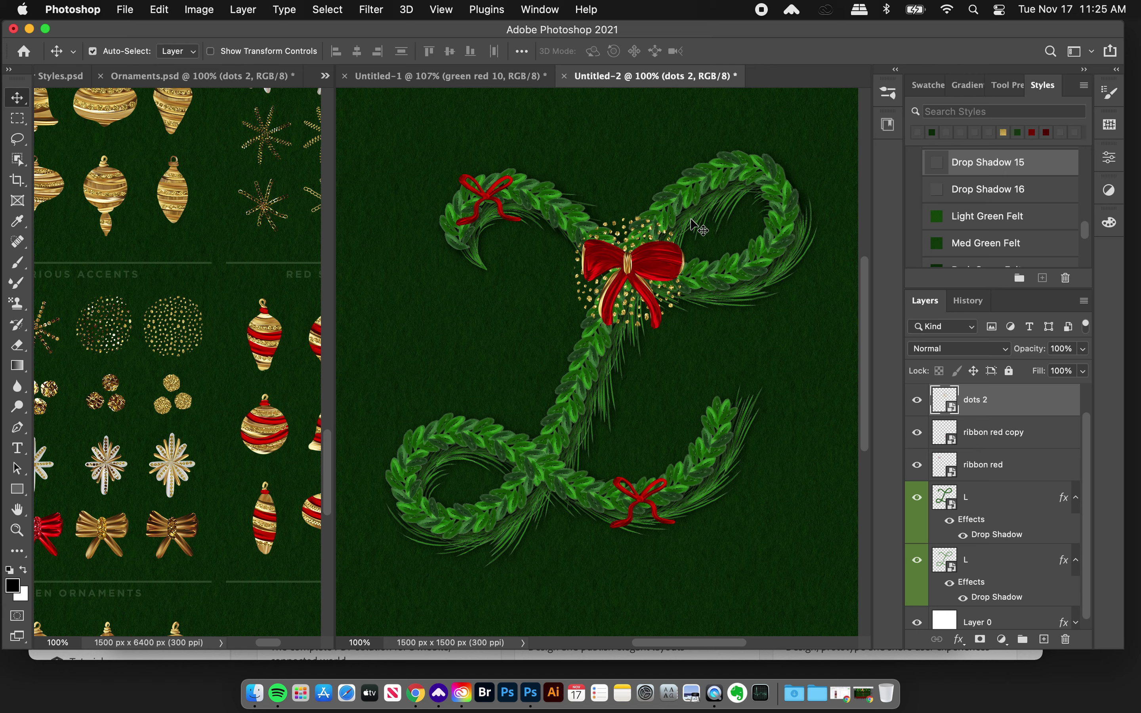
Drag the green-and-red ornaments from Ornaments.psd onto the L beneath the lower bow
click(157, 210)
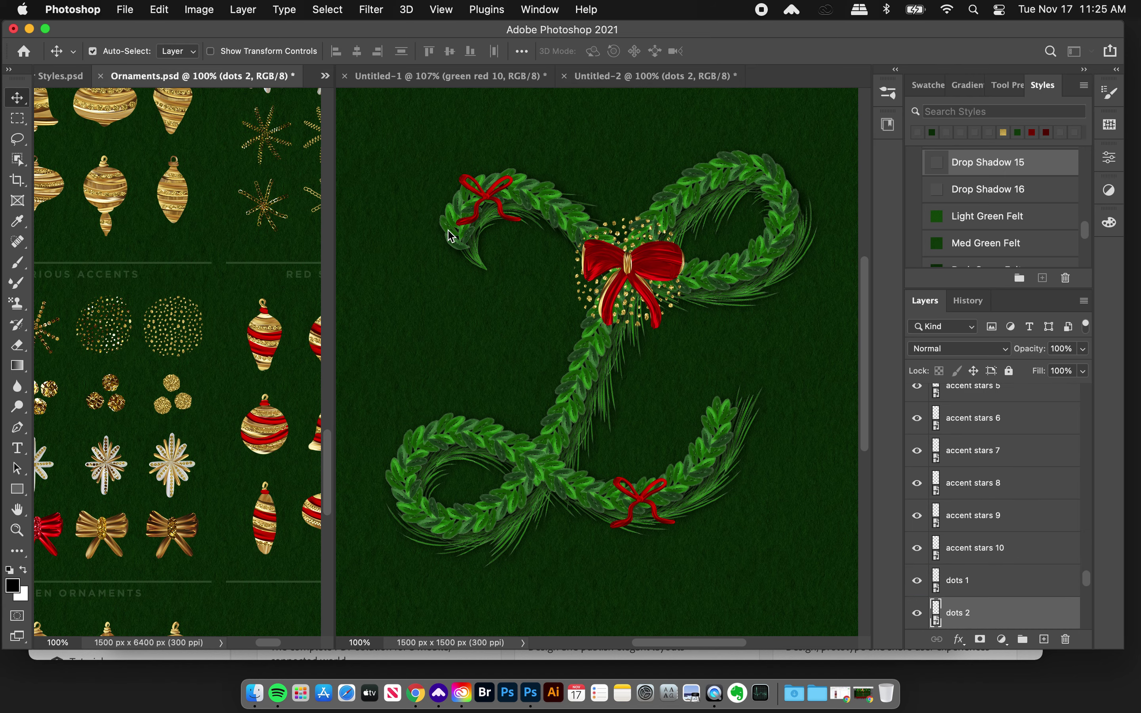
scroll(234, 271, up, 10)
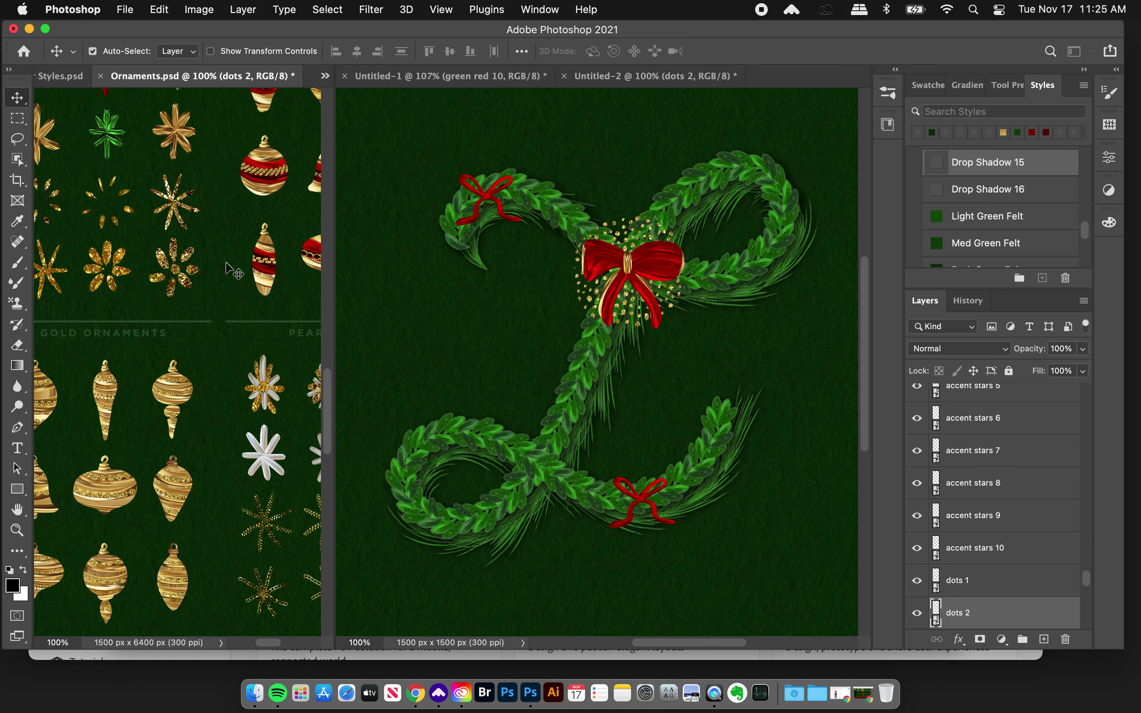
scroll(234, 270, up, 15)
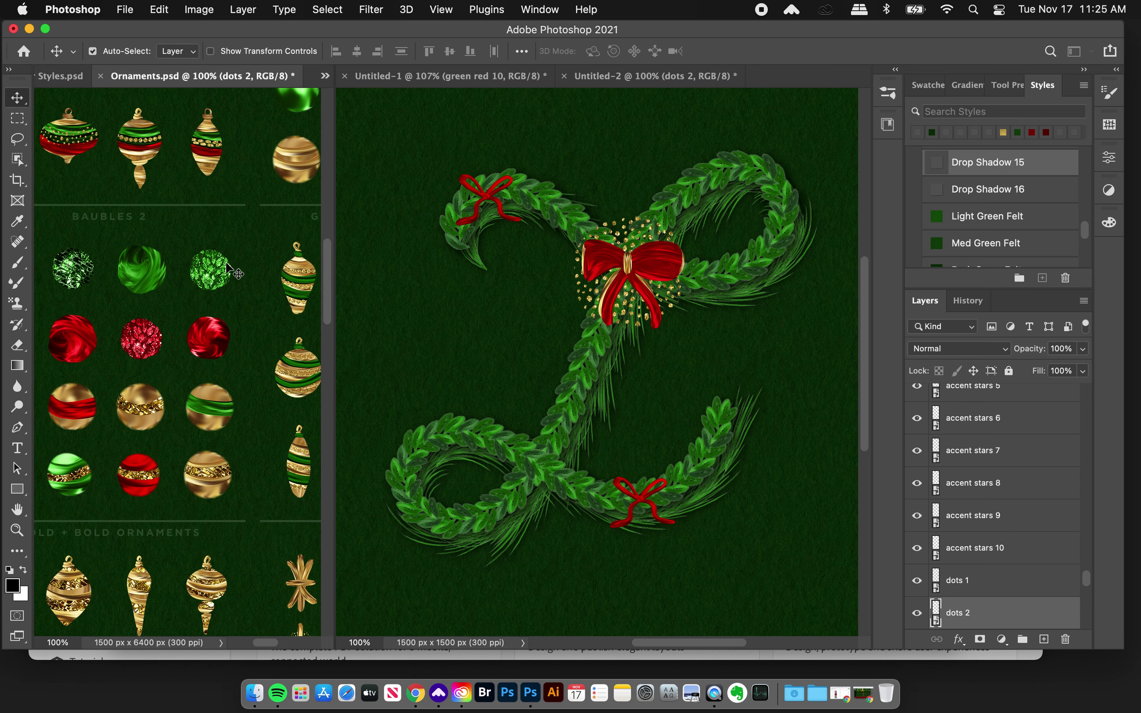
scroll(231, 270, left, 5)
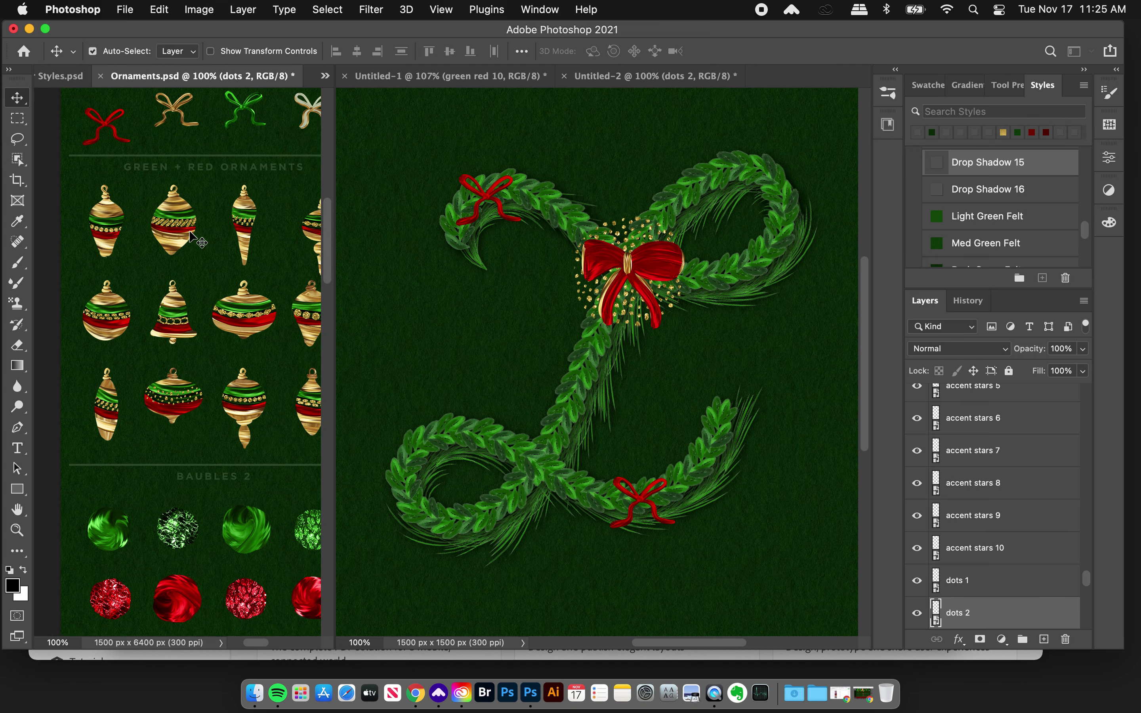
scroll(137, 242, right, 2)
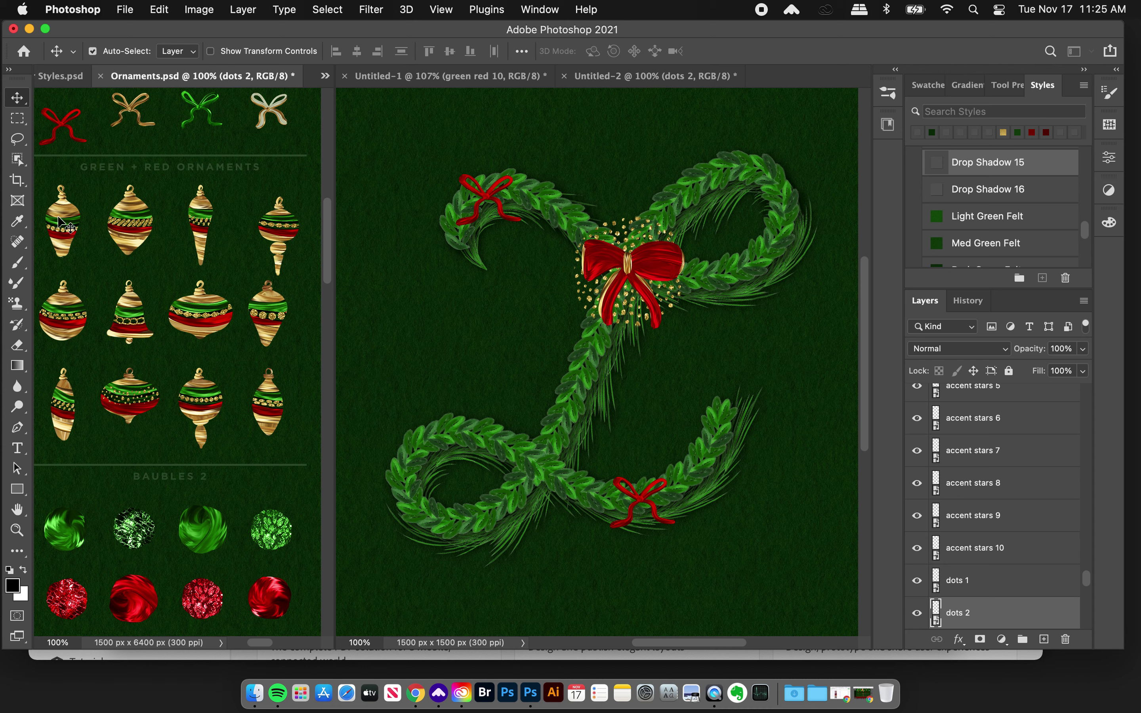
drag(64, 218, 518, 283)
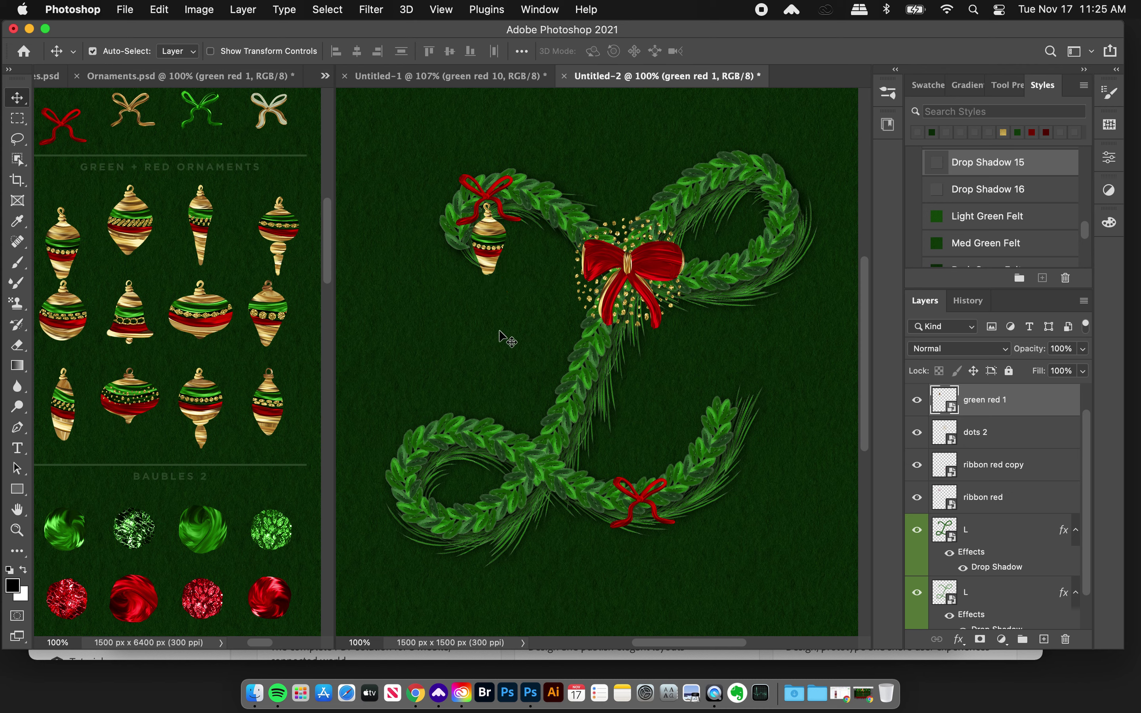
click(128, 402)
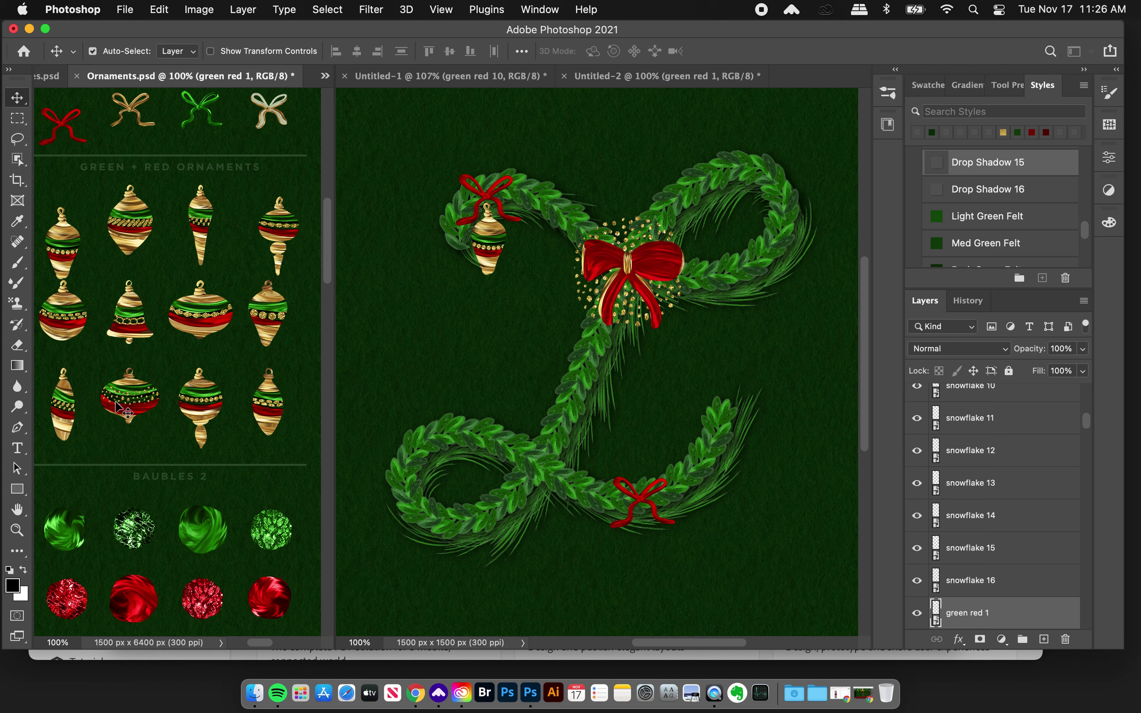
drag(118, 396, 191, 432)
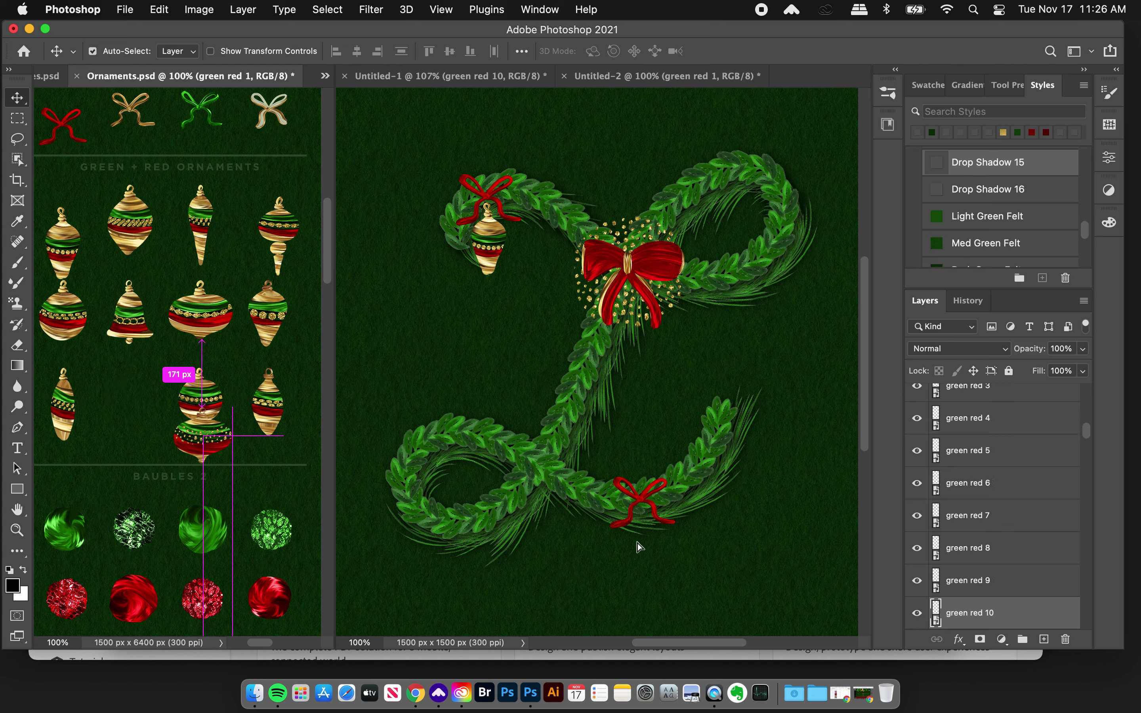
drag(636, 548, 632, 523)
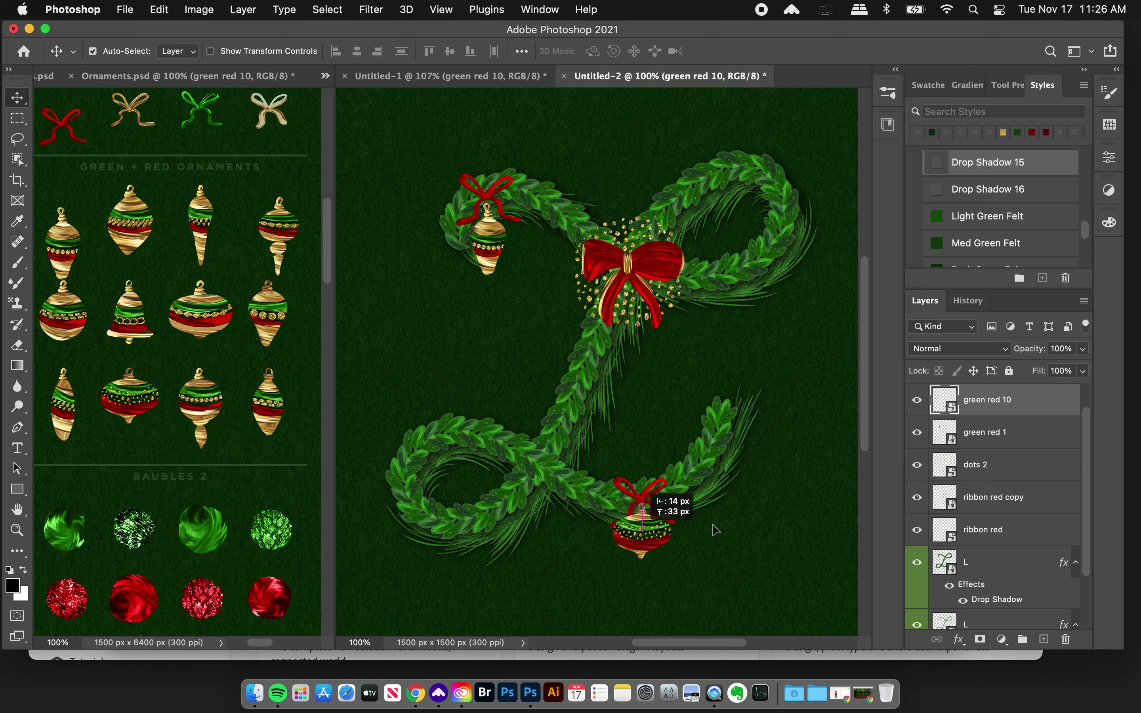
Move green red 10 and green red 1 below ribbon red, then nudge green red 1 slightly up
shift+click(994, 443)
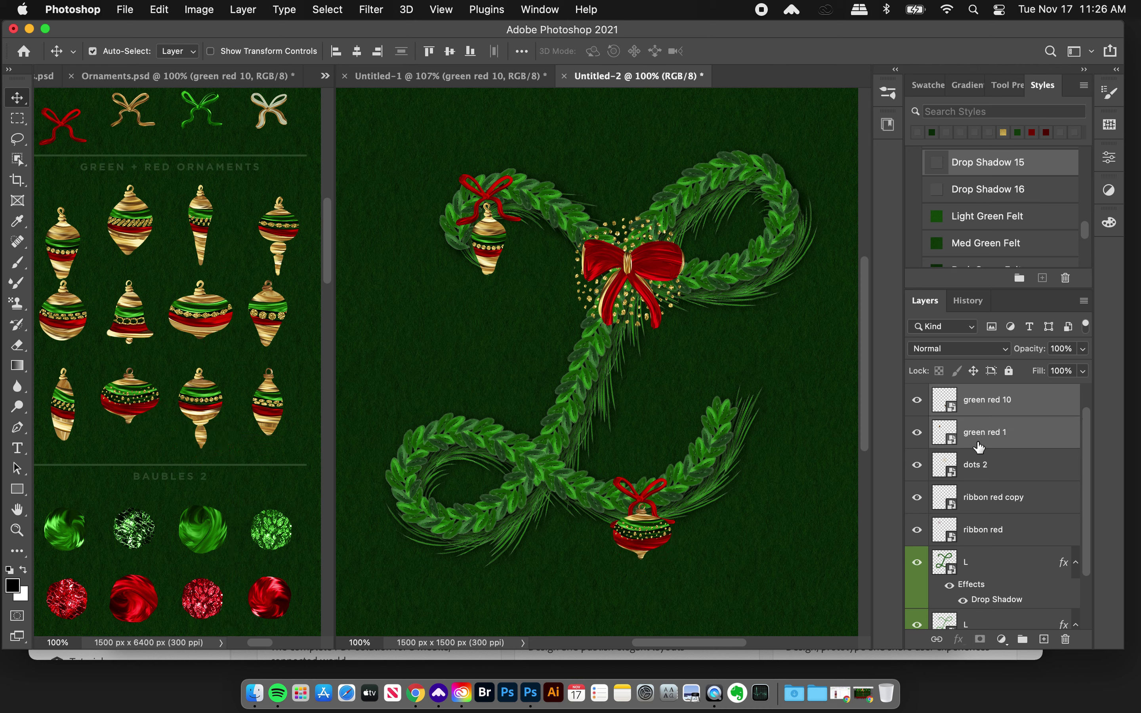
drag(980, 438, 967, 548)
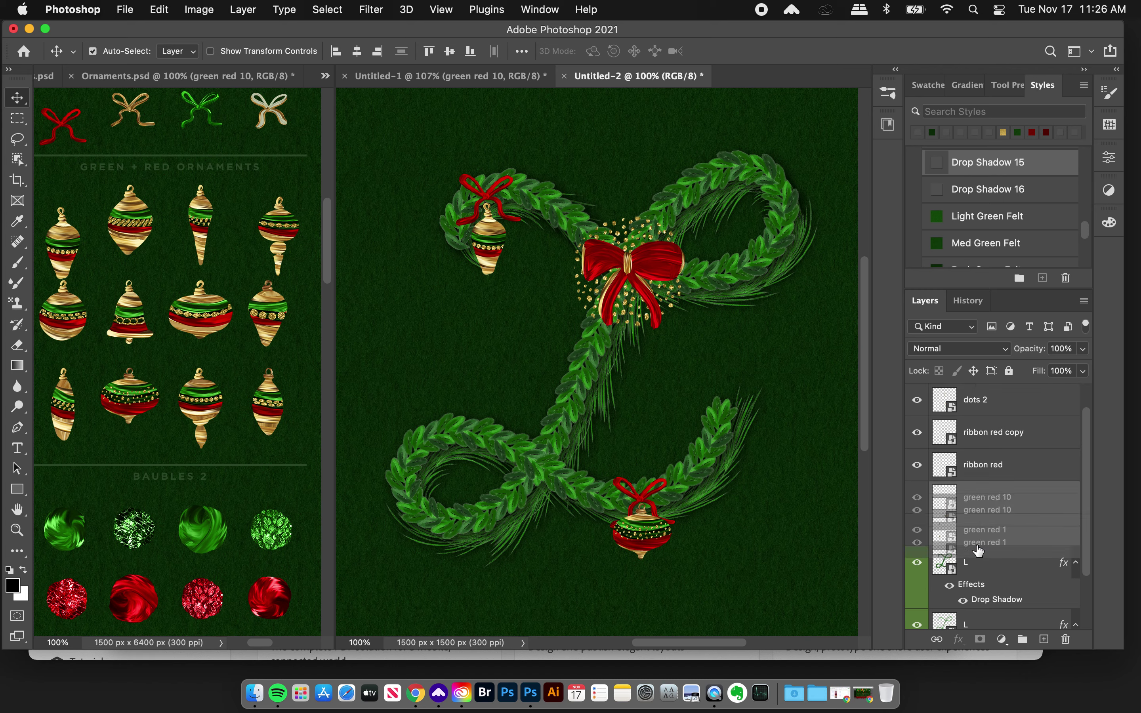
click(523, 263)
click(488, 248)
drag(489, 248, 488, 242)
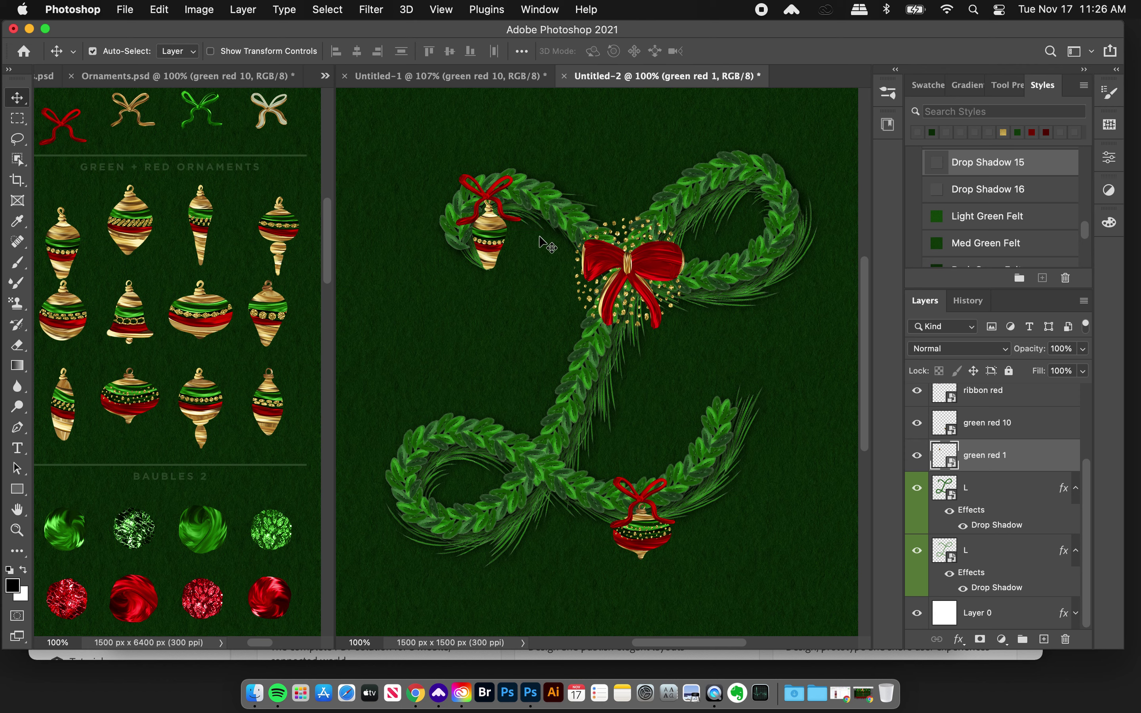
click(512, 80)
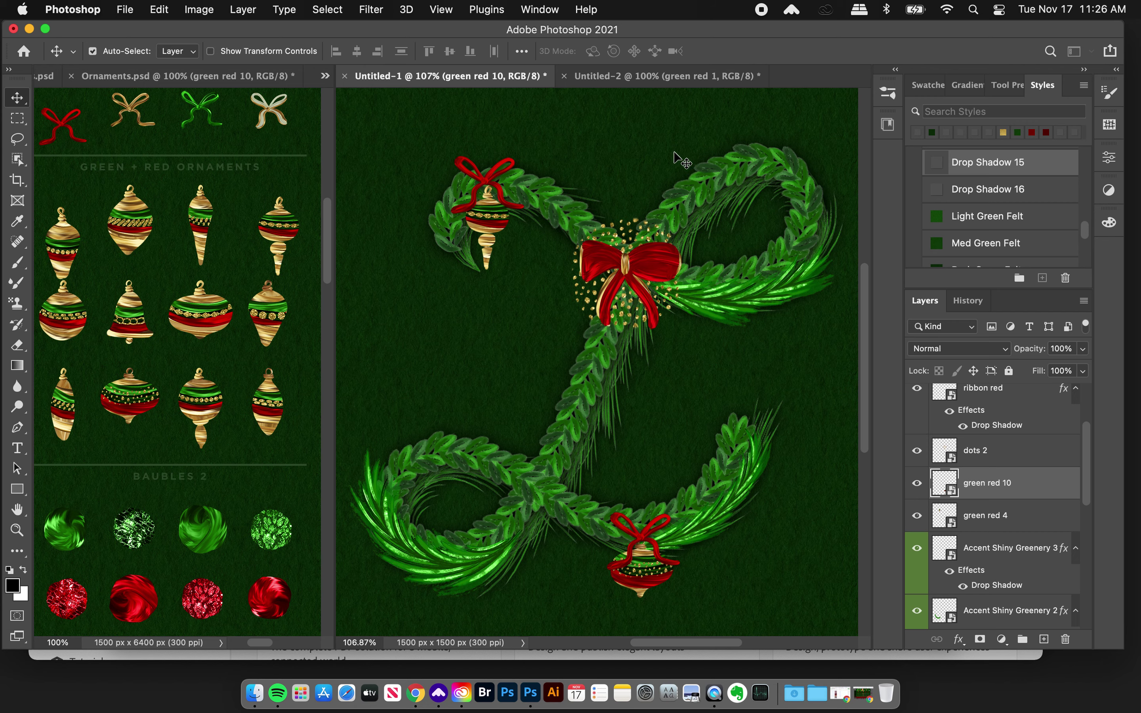
Switch to Greenery Accents 1.psd through the document tab overflow list
click(650, 77)
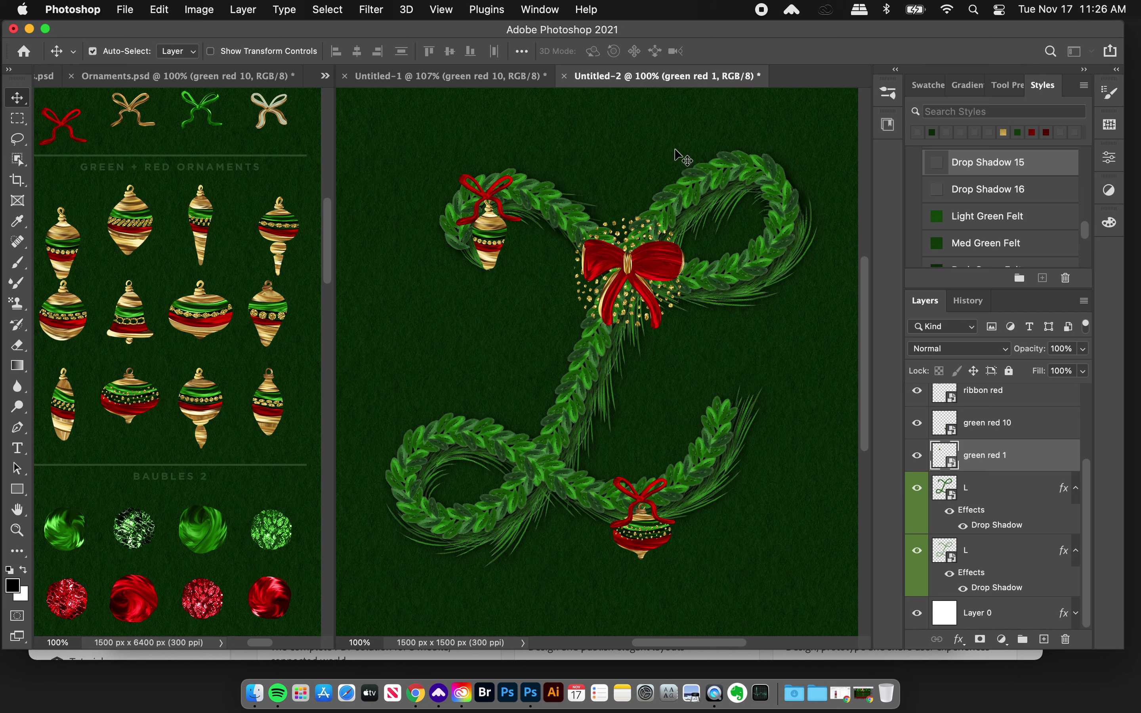
click(325, 77)
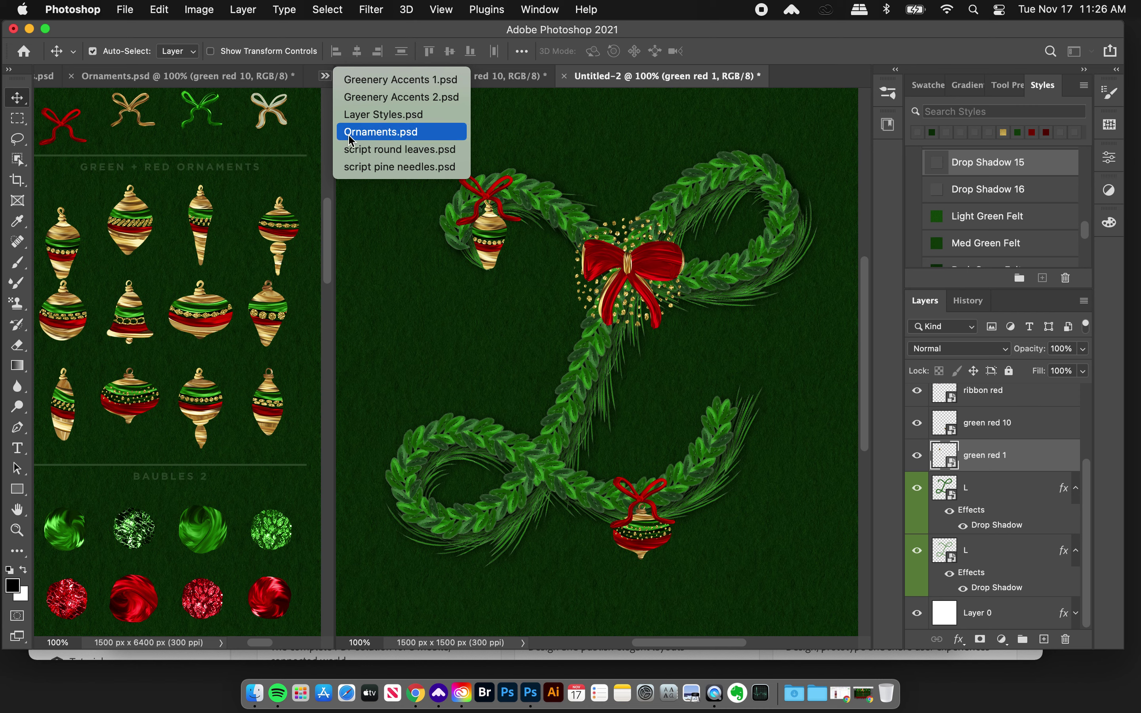
click(285, 262)
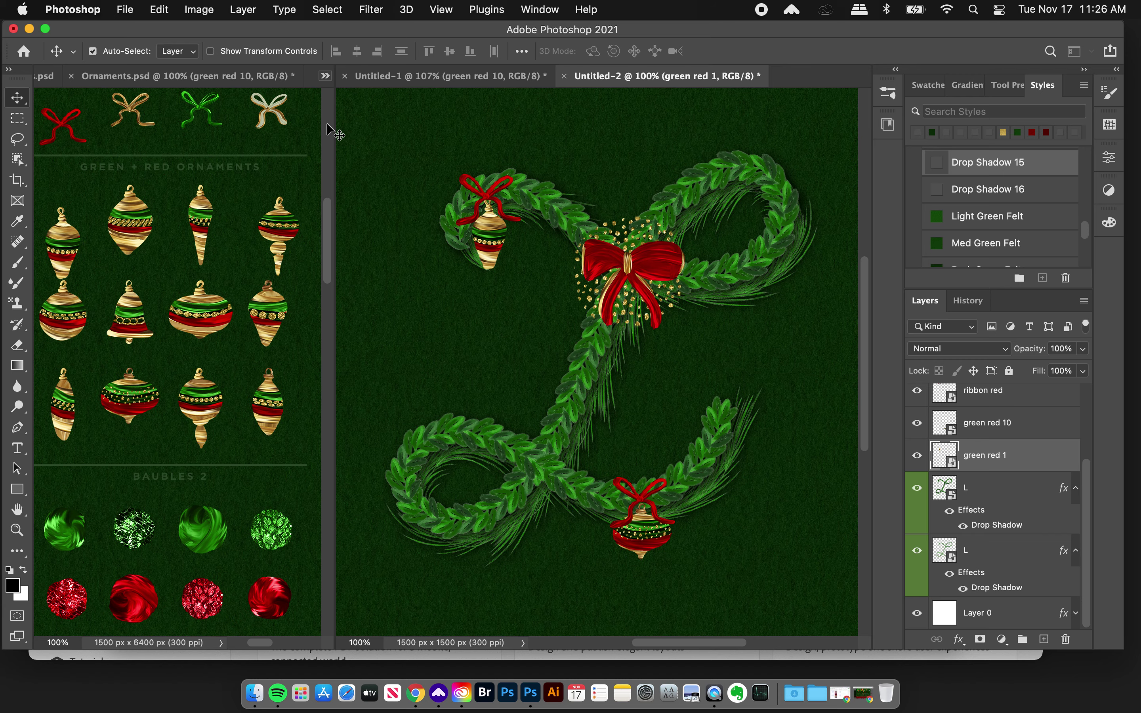
key(ctrl+Tab)
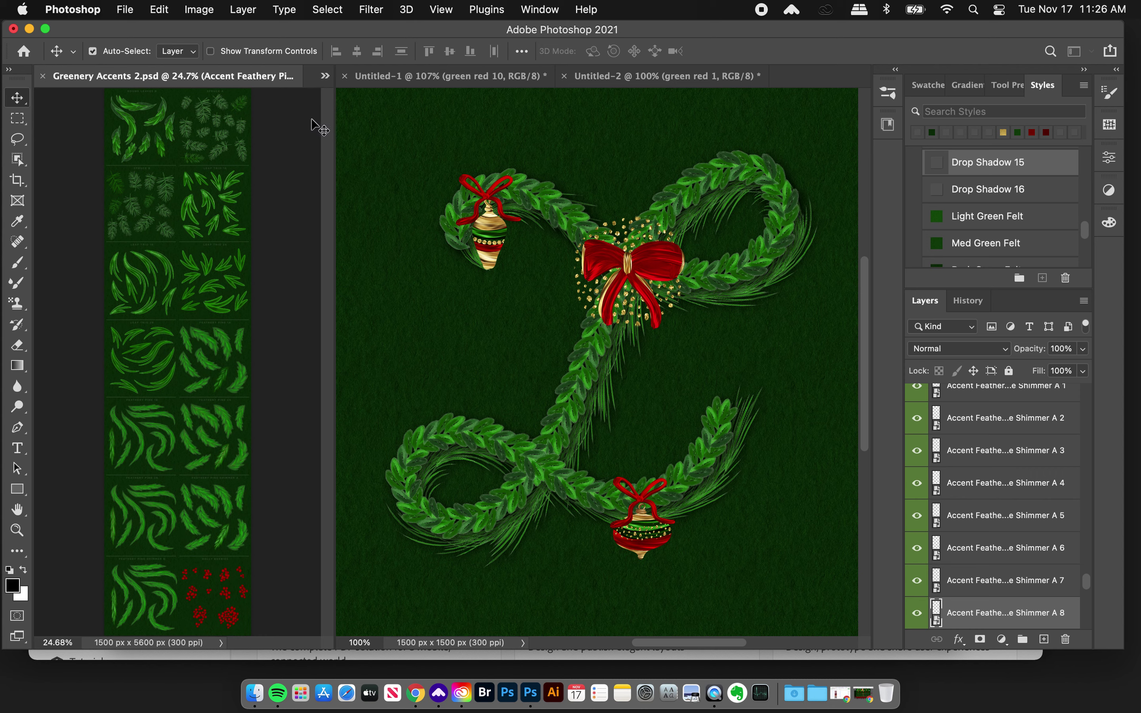
click(327, 76)
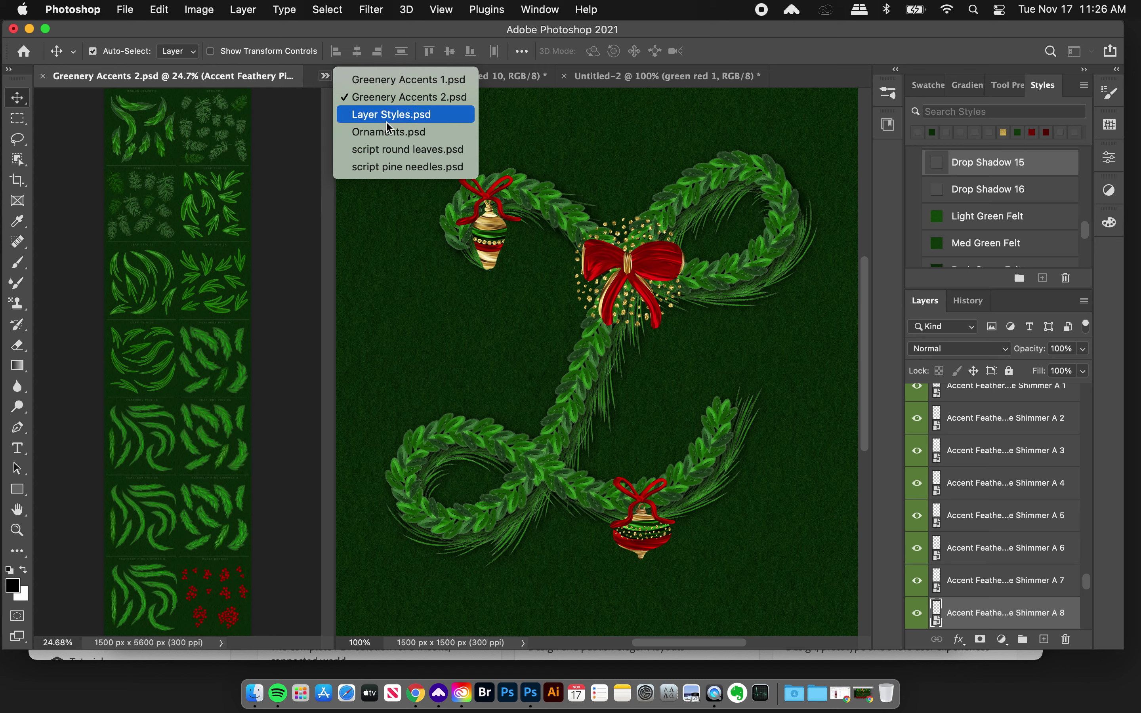
click(398, 84)
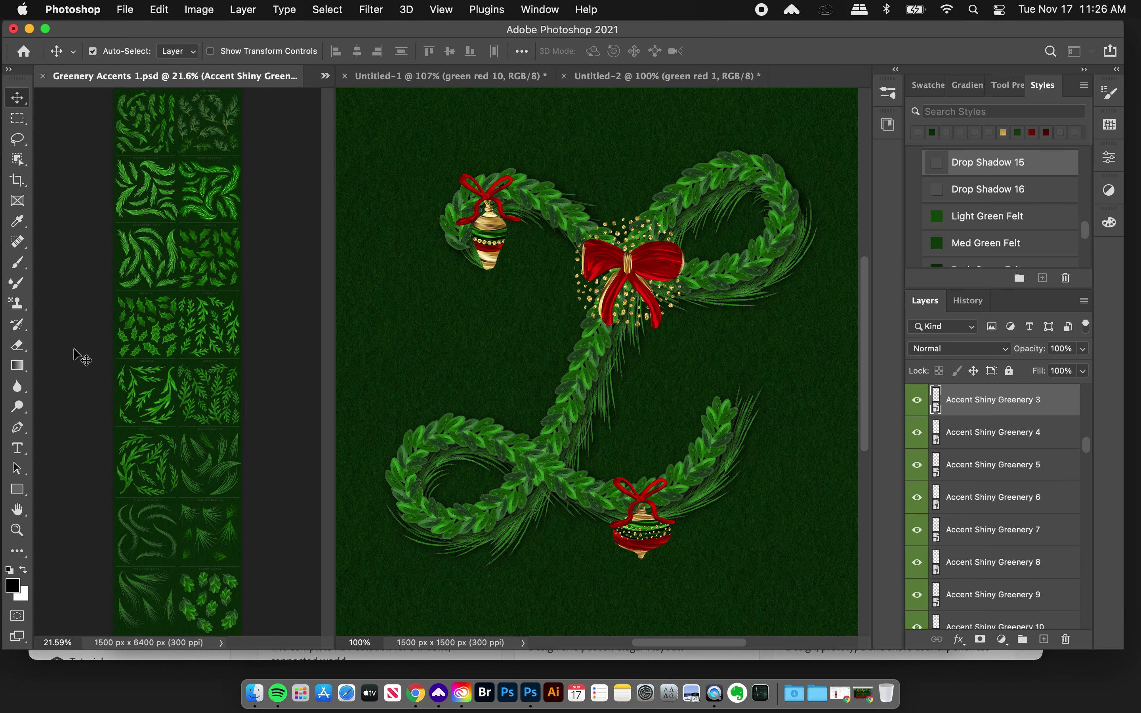
Zoom into the Shiny Greenery section of Greenery Accents 1
click(18, 530)
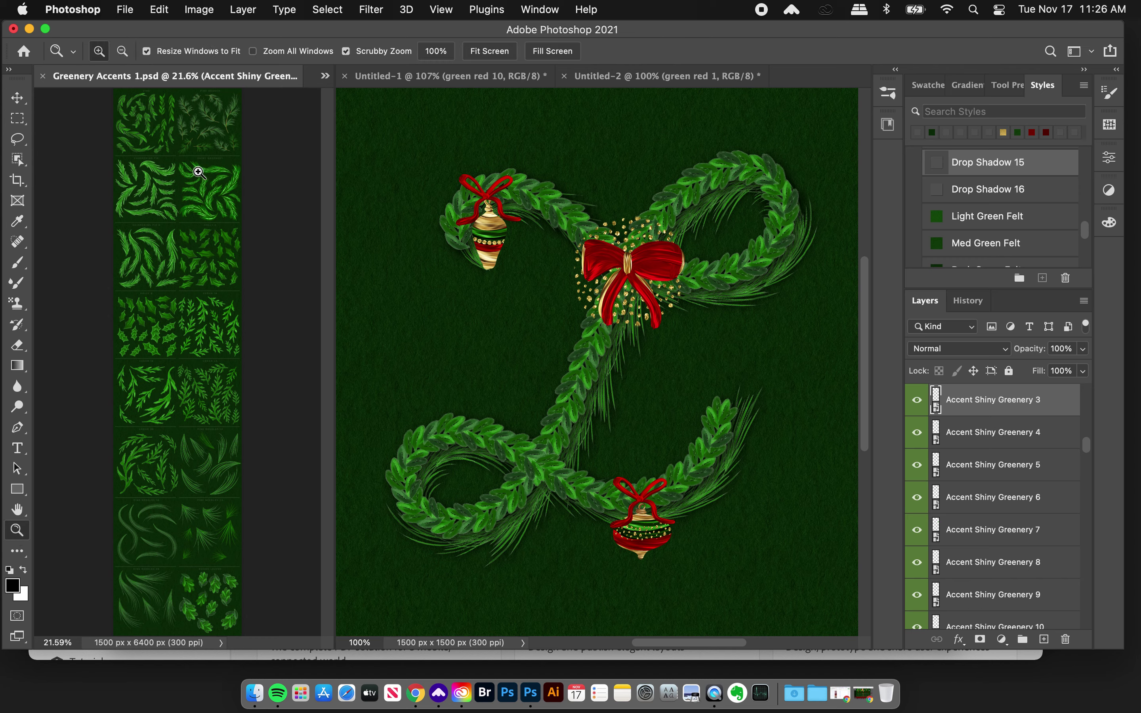
drag(205, 167, 285, 127)
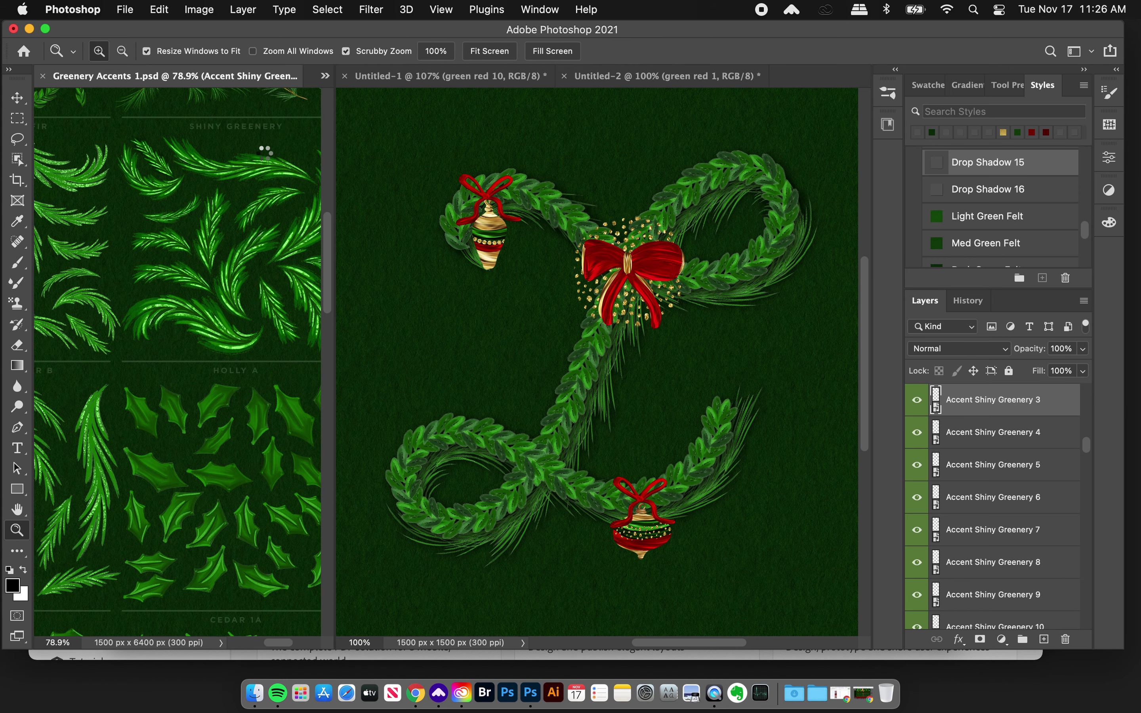
scroll(210, 215, right, 2)
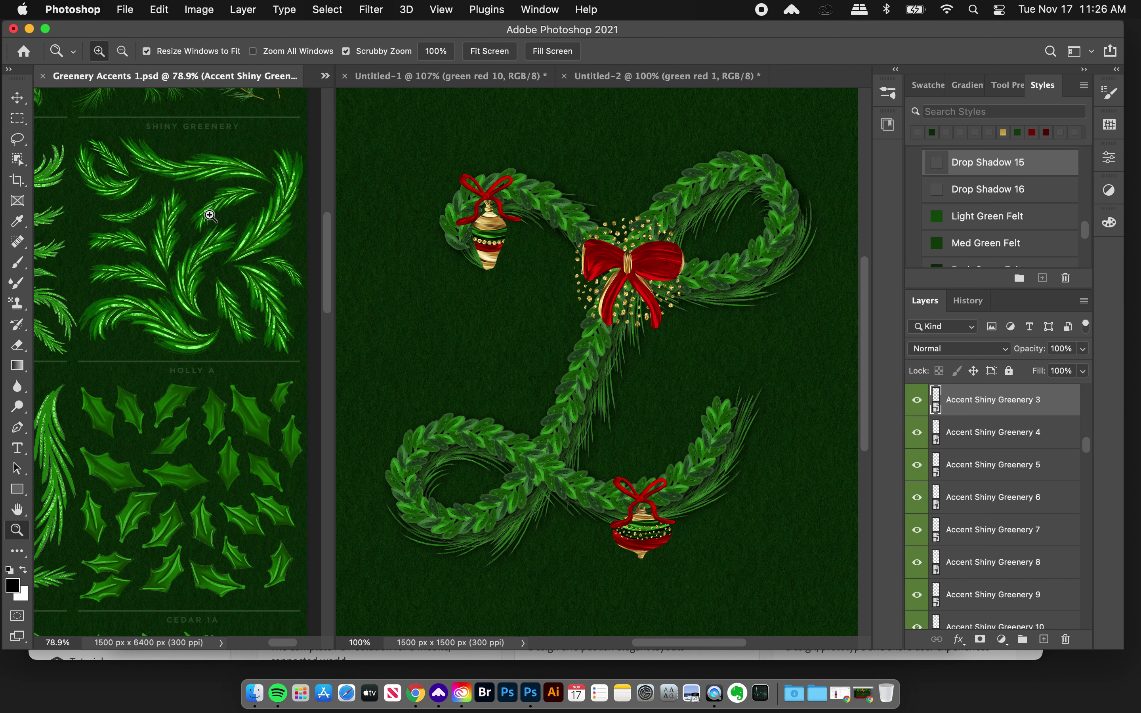
click(17, 98)
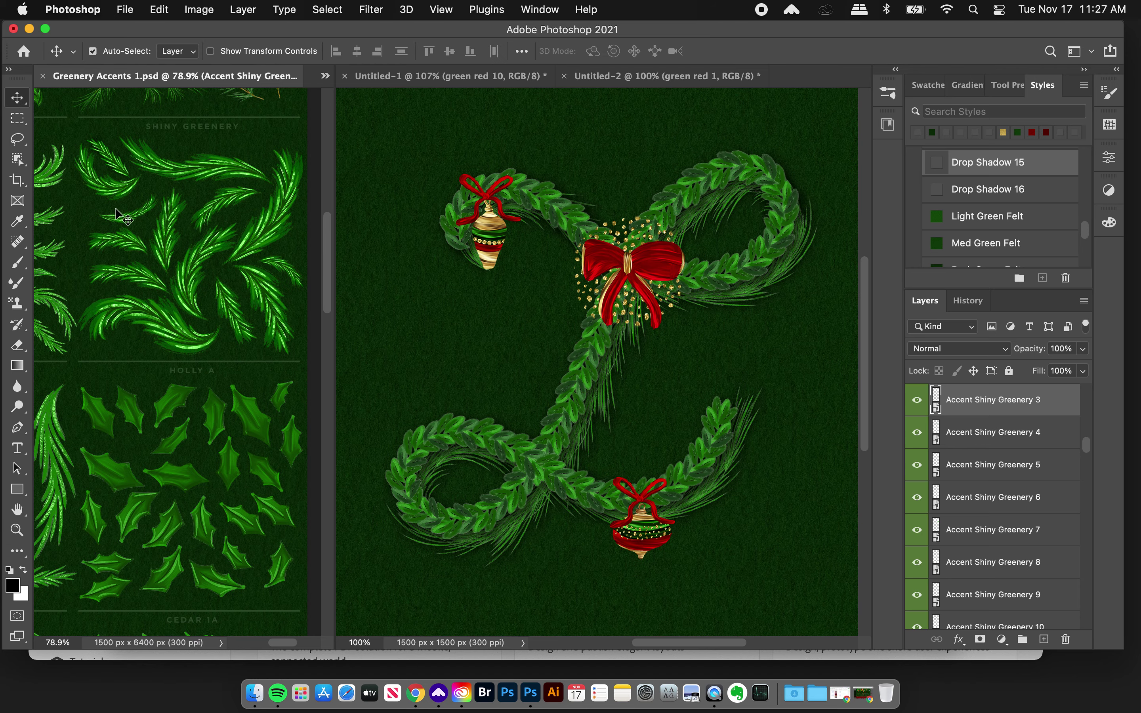
click(503, 77)
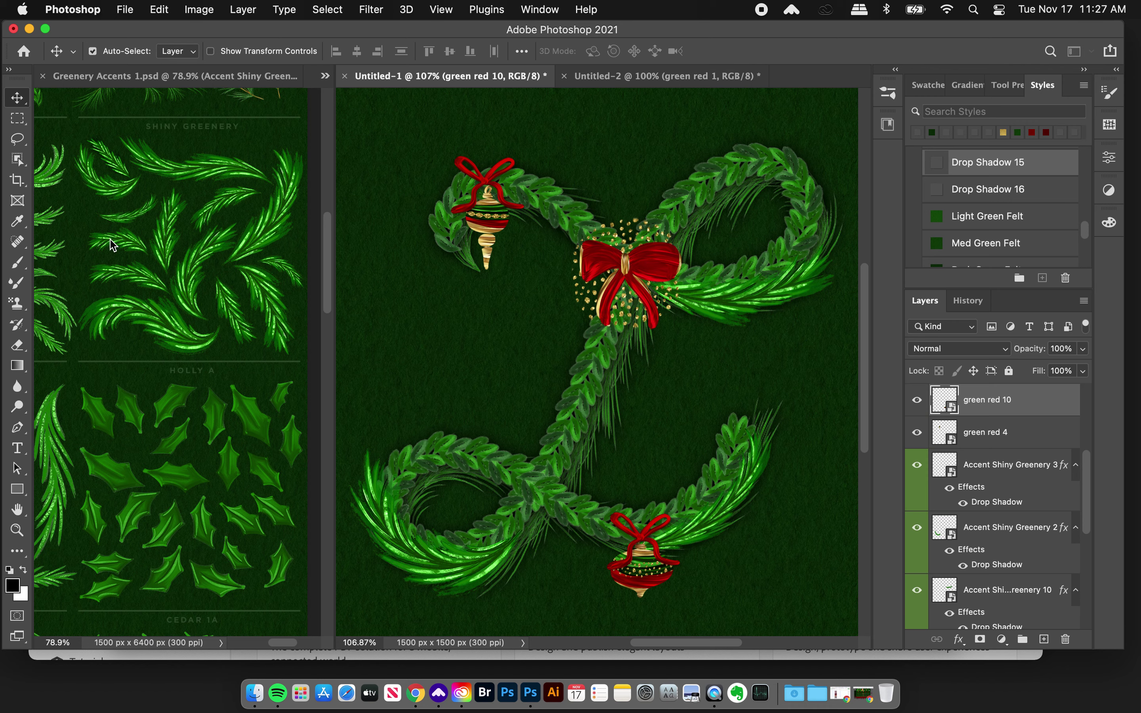
click(633, 78)
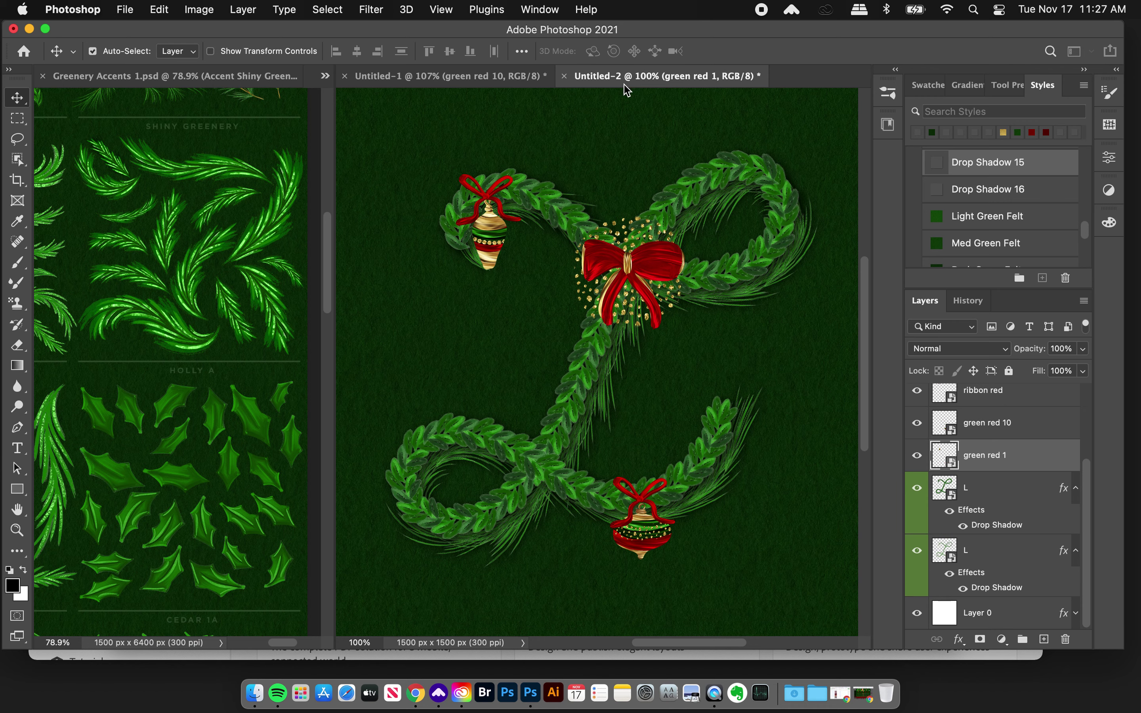
Shift-select the Accent Shiny Greenery layers and drag a sprig into Untitled-2
click(190, 271)
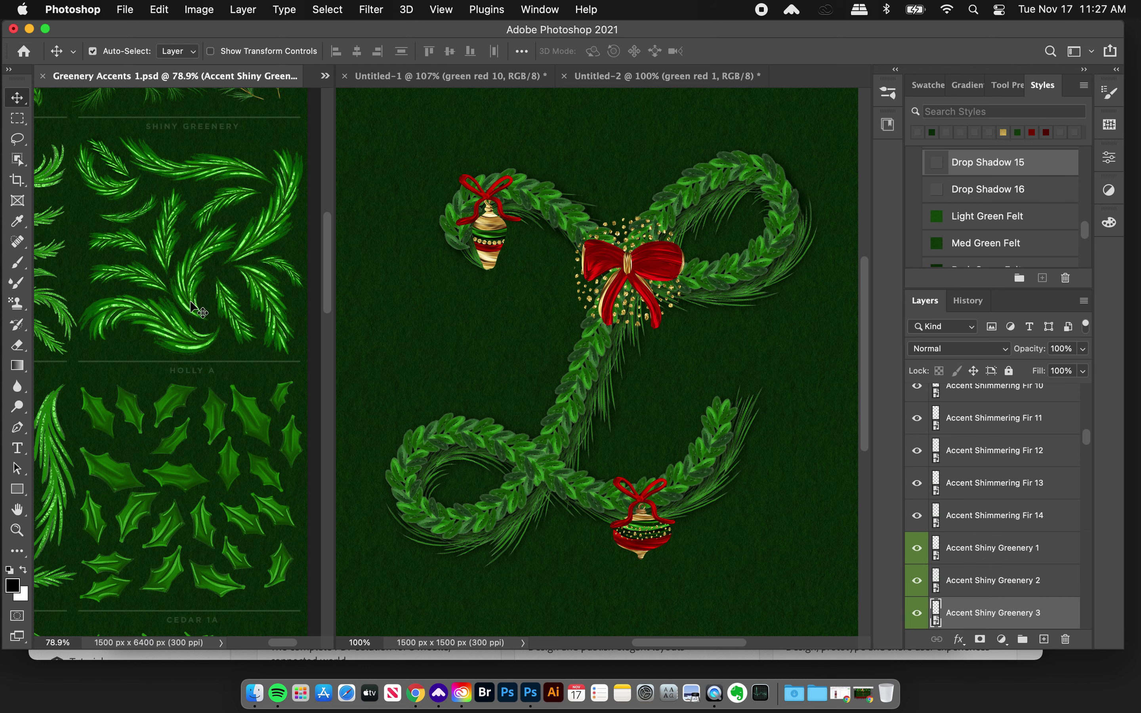
shift+click(189, 274)
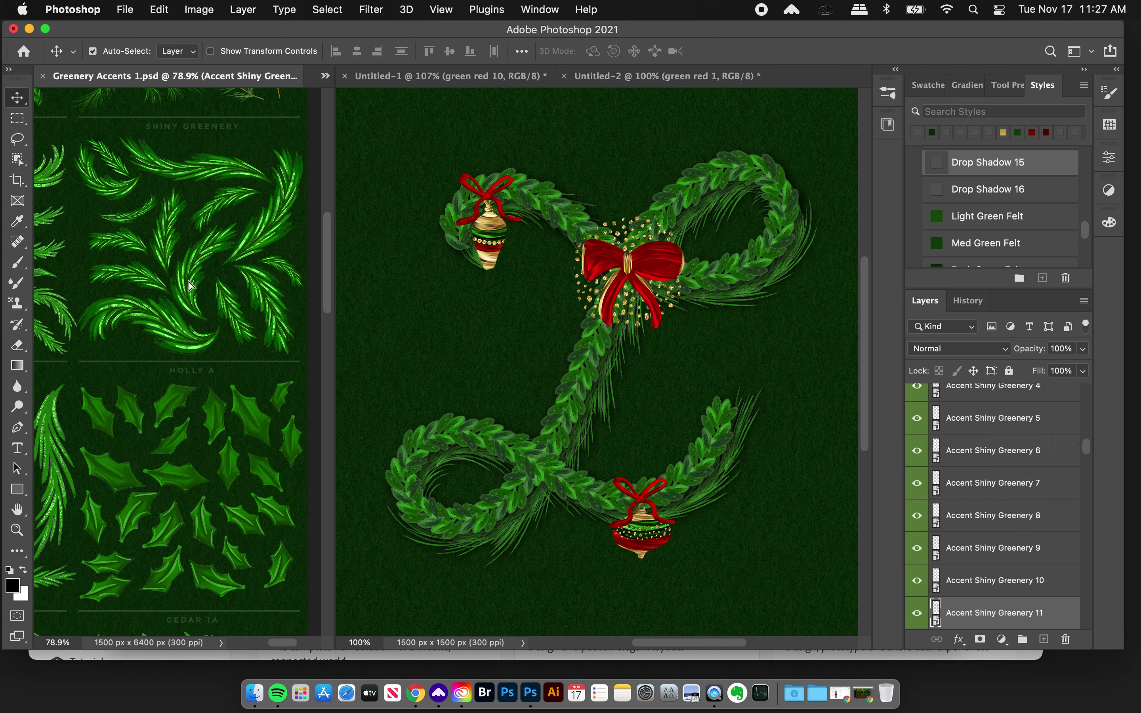
key(super)
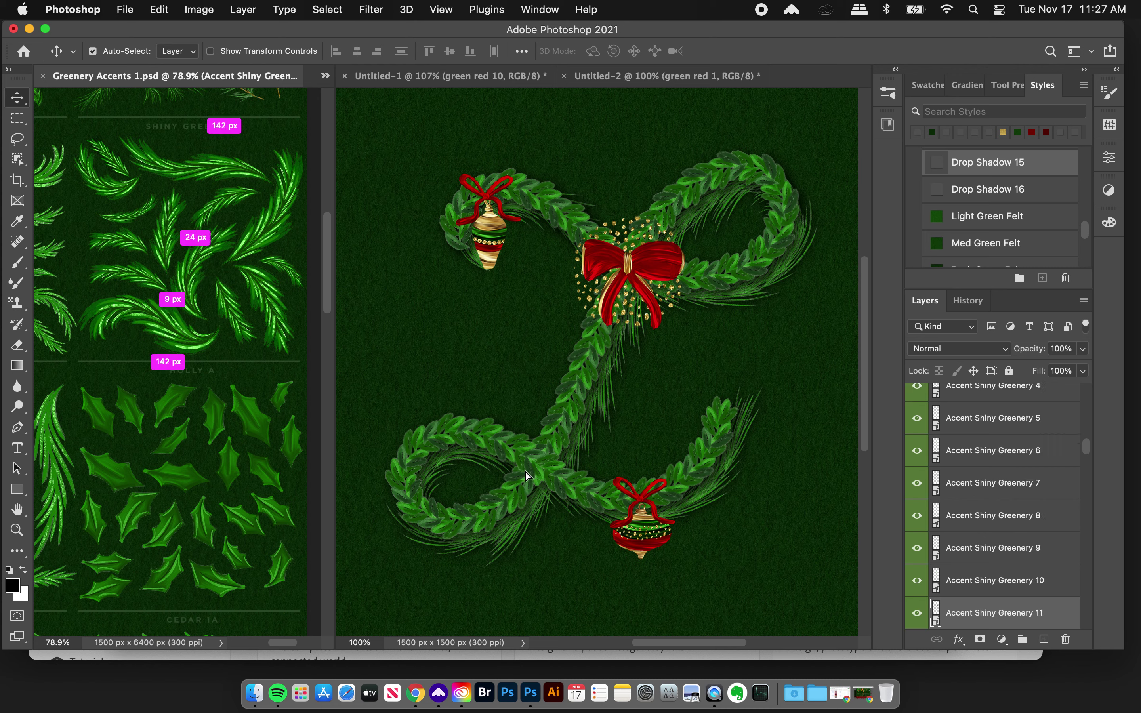
drag(526, 473, 524, 470)
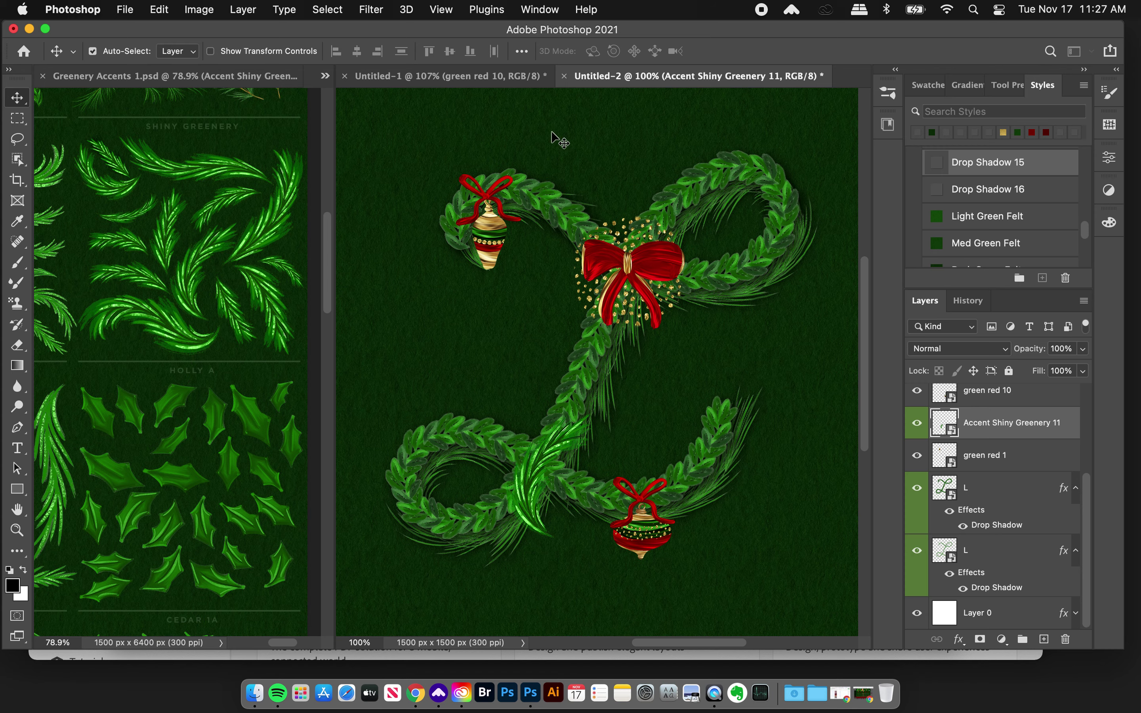
Rotate Accent Shiny Greenery 11, scale it to about 36%, and tuck it into the lower-left curl
click(485, 76)
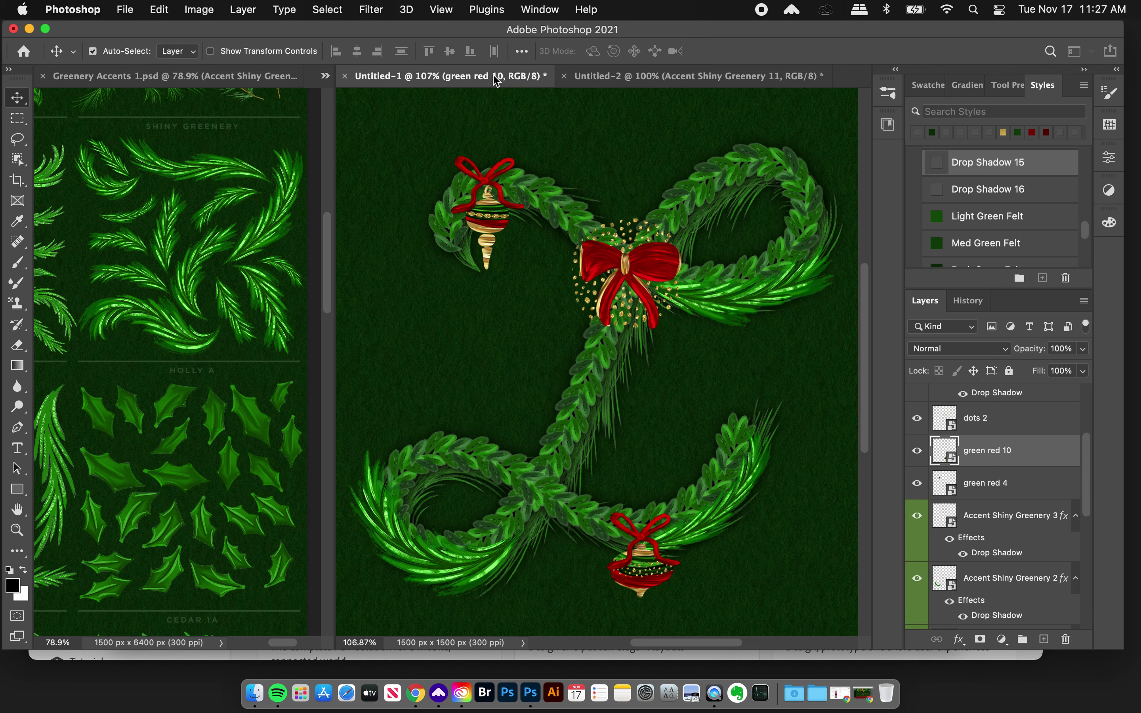
click(720, 80)
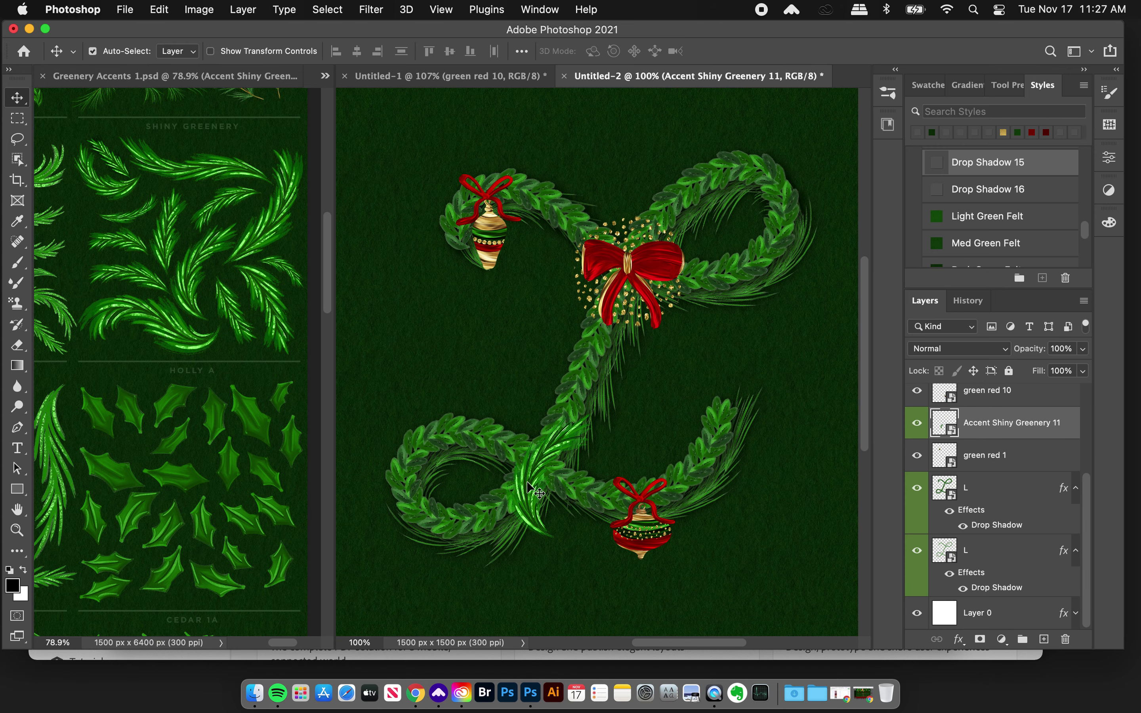
key(super+t)
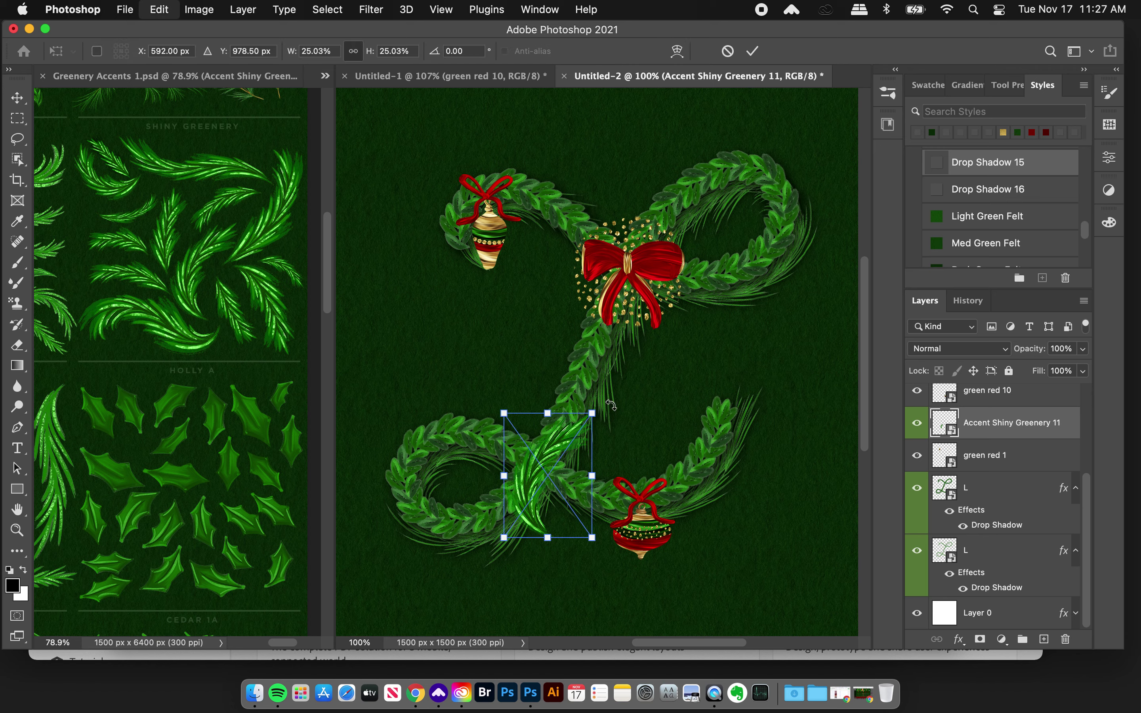
drag(588, 403, 485, 530)
drag(497, 448, 544, 358)
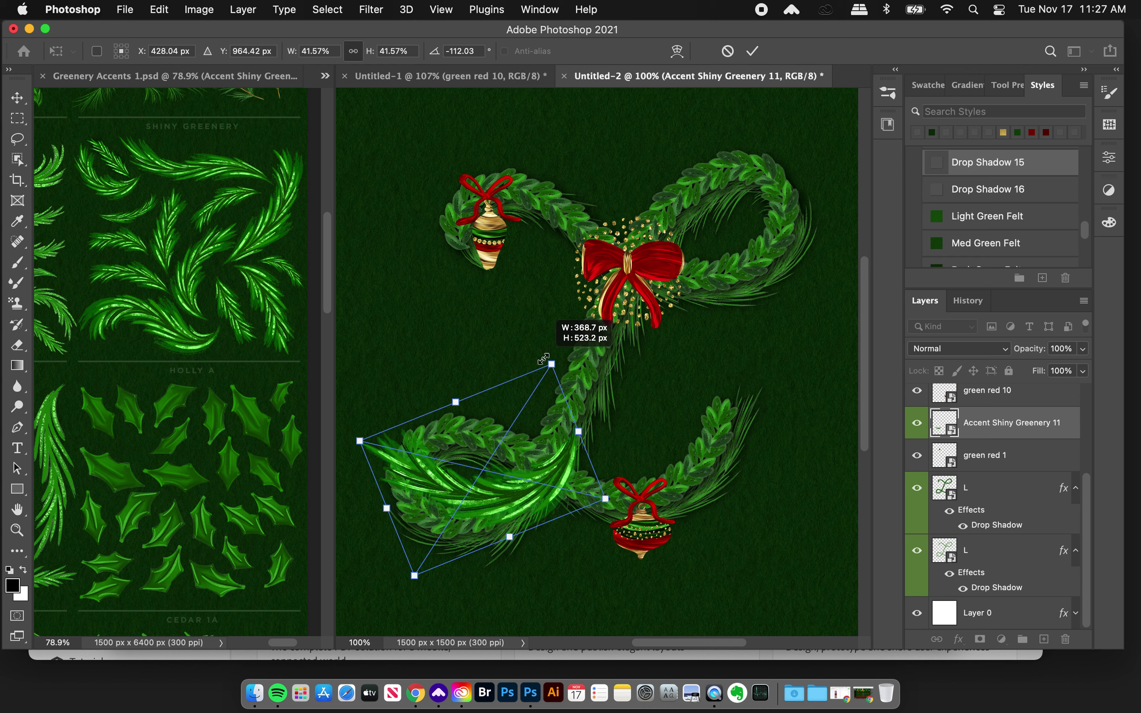
drag(543, 359, 540, 364)
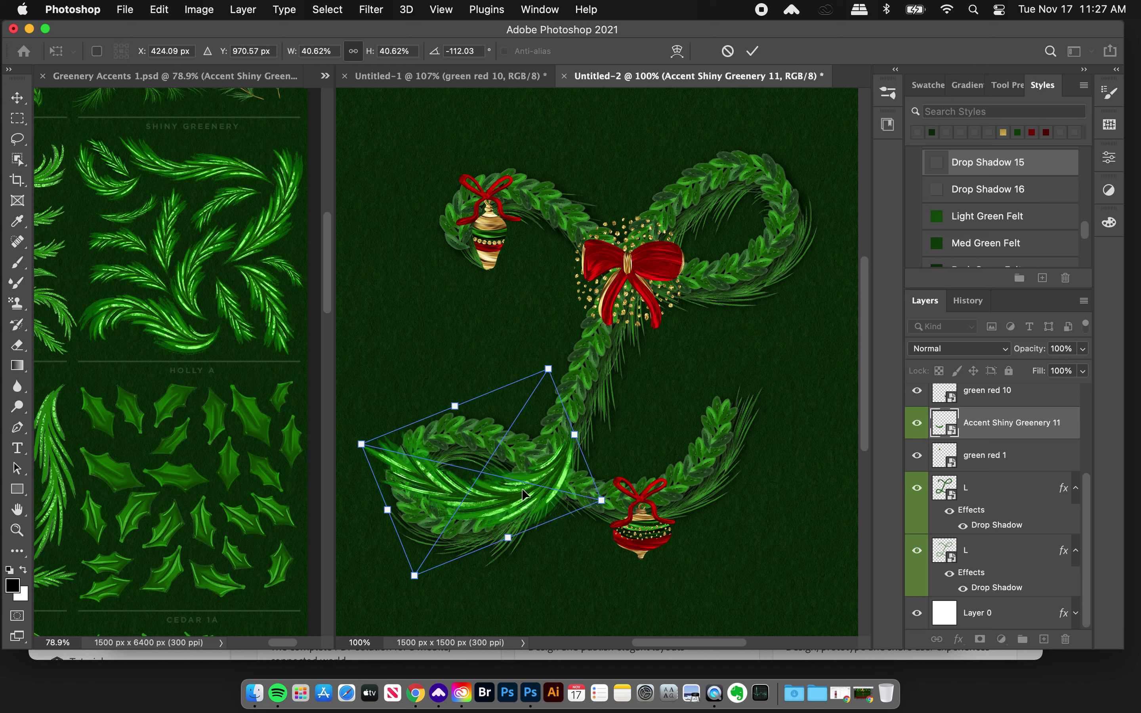
drag(524, 493, 501, 529)
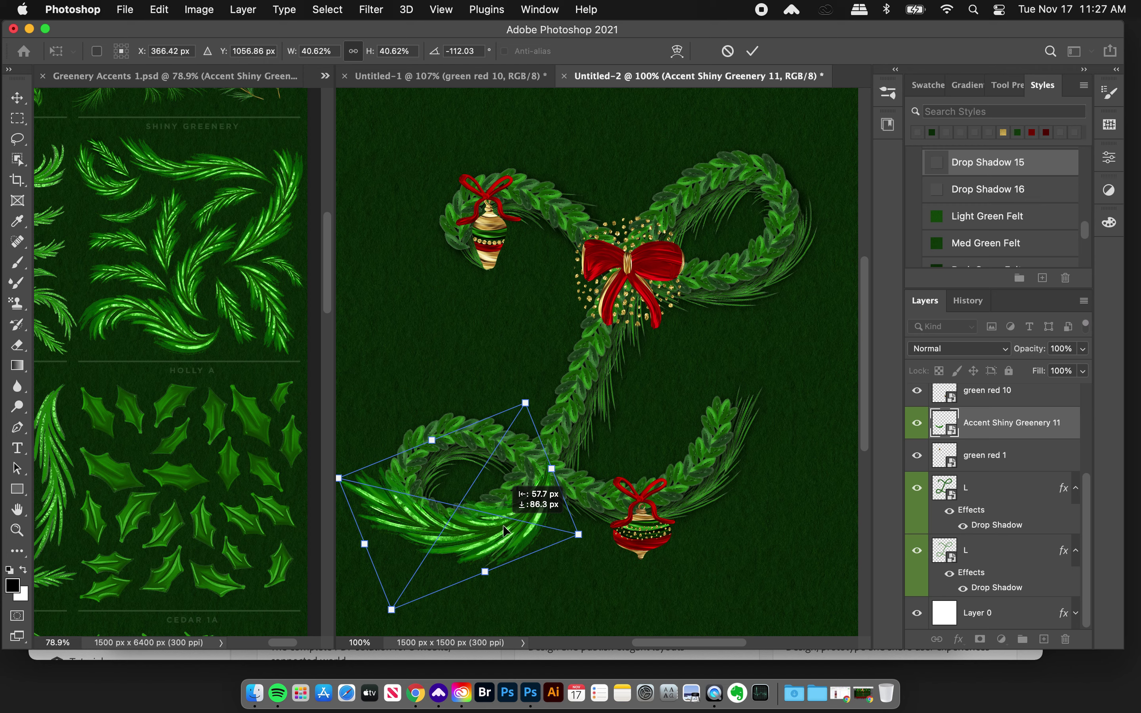
drag(531, 413, 518, 435)
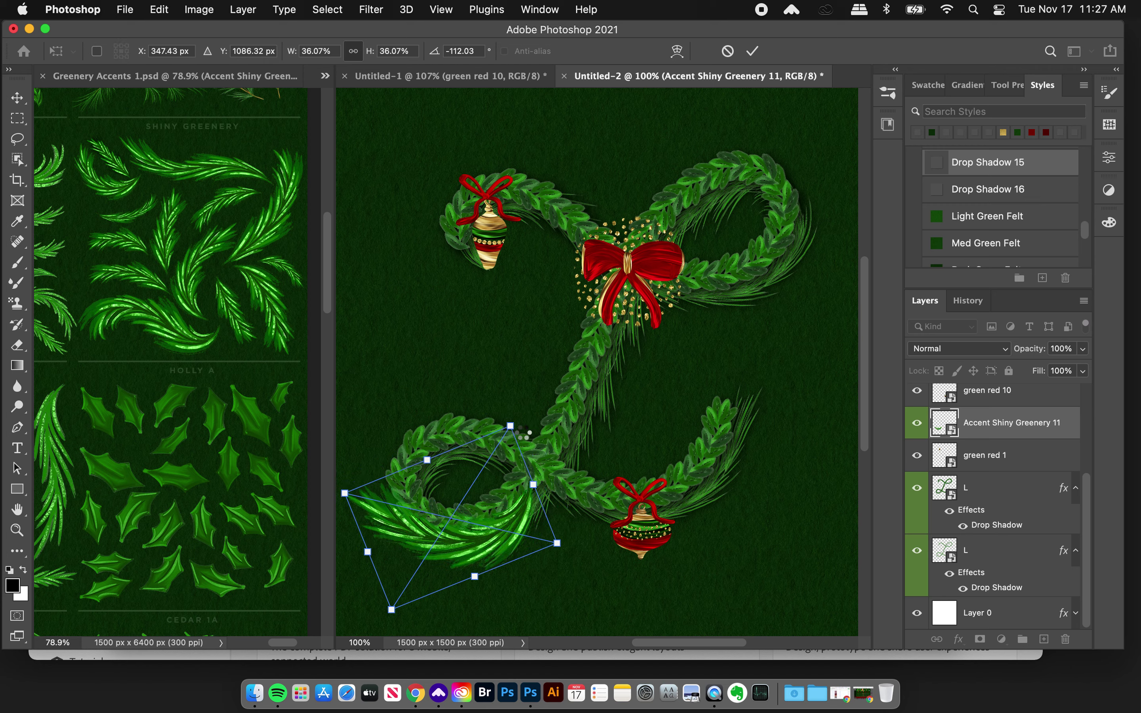
key(Return)
drag(485, 525, 494, 503)
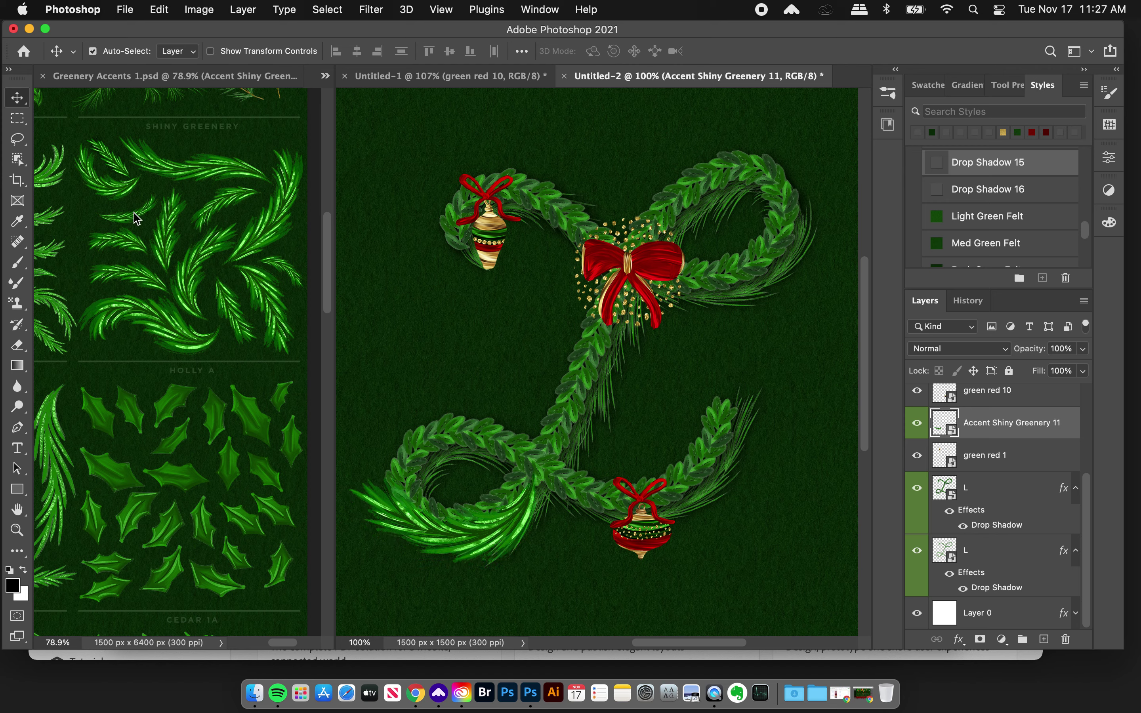
click(138, 226)
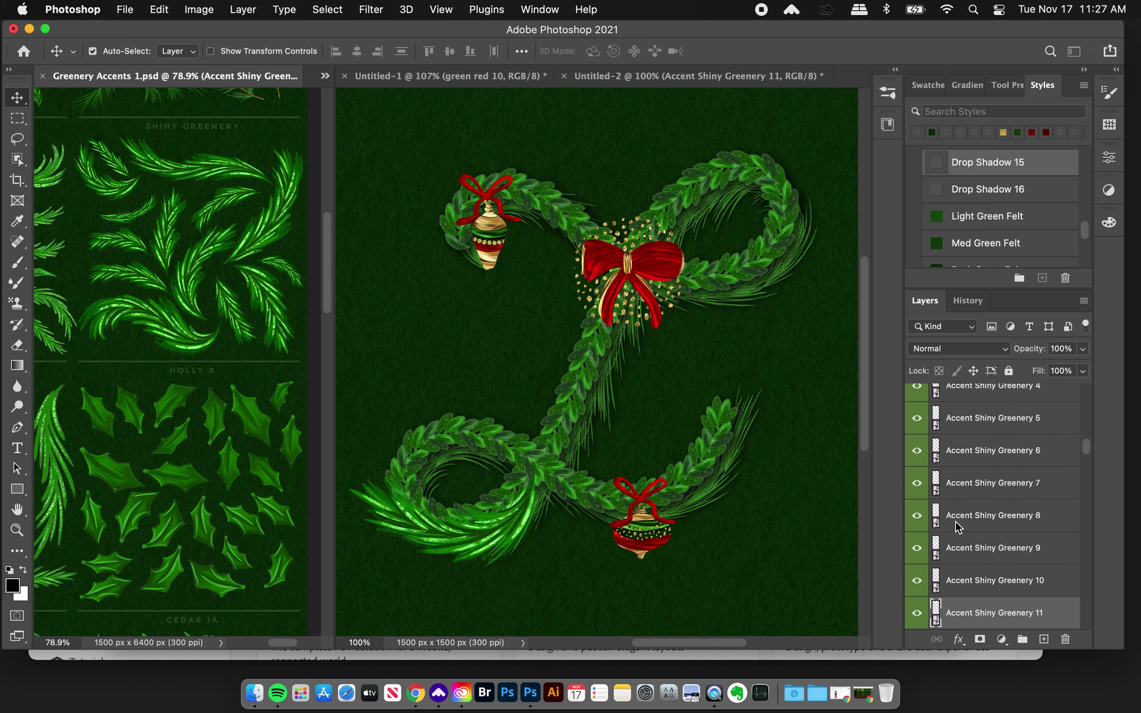
Add Accent Shiny Greenery 8, rotated and scaled to about 48%, beside the lower ornament
scroll(957, 528, down, 2)
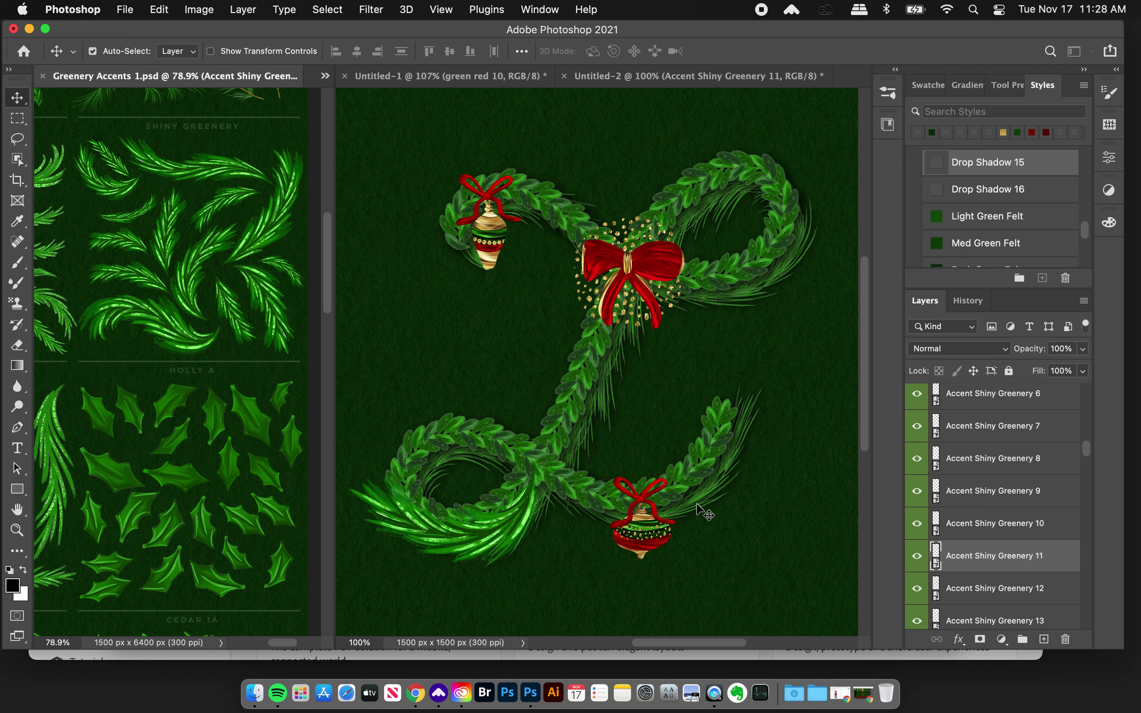
drag(703, 512, 703, 512)
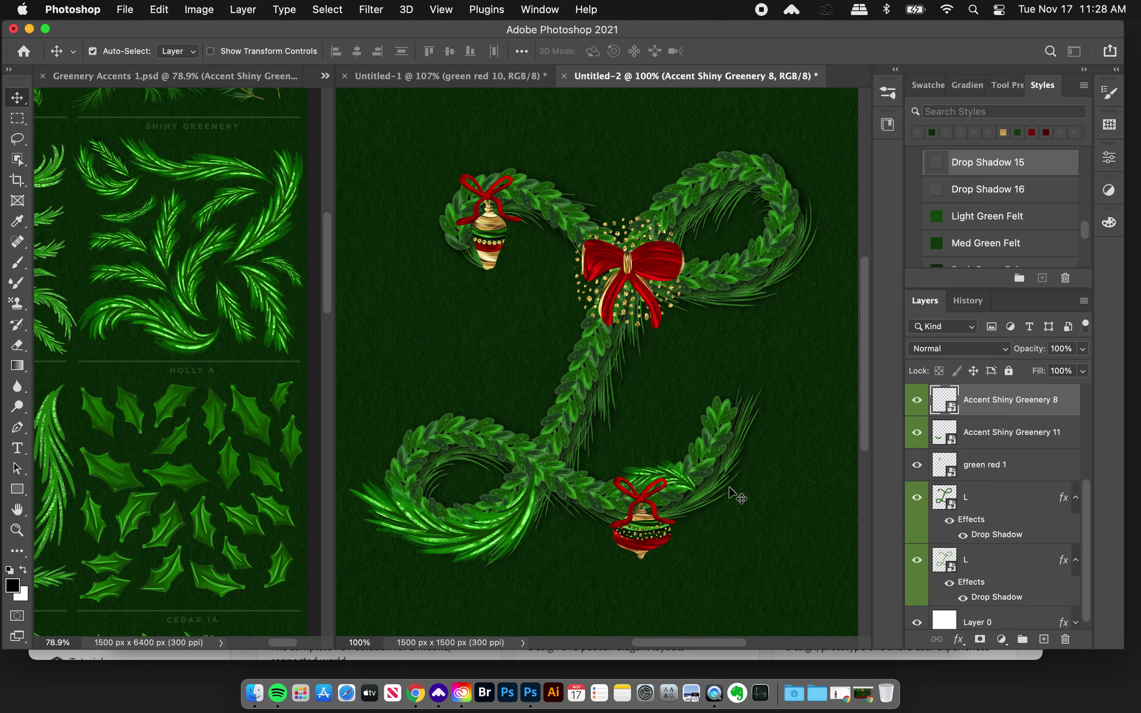
key(super+t)
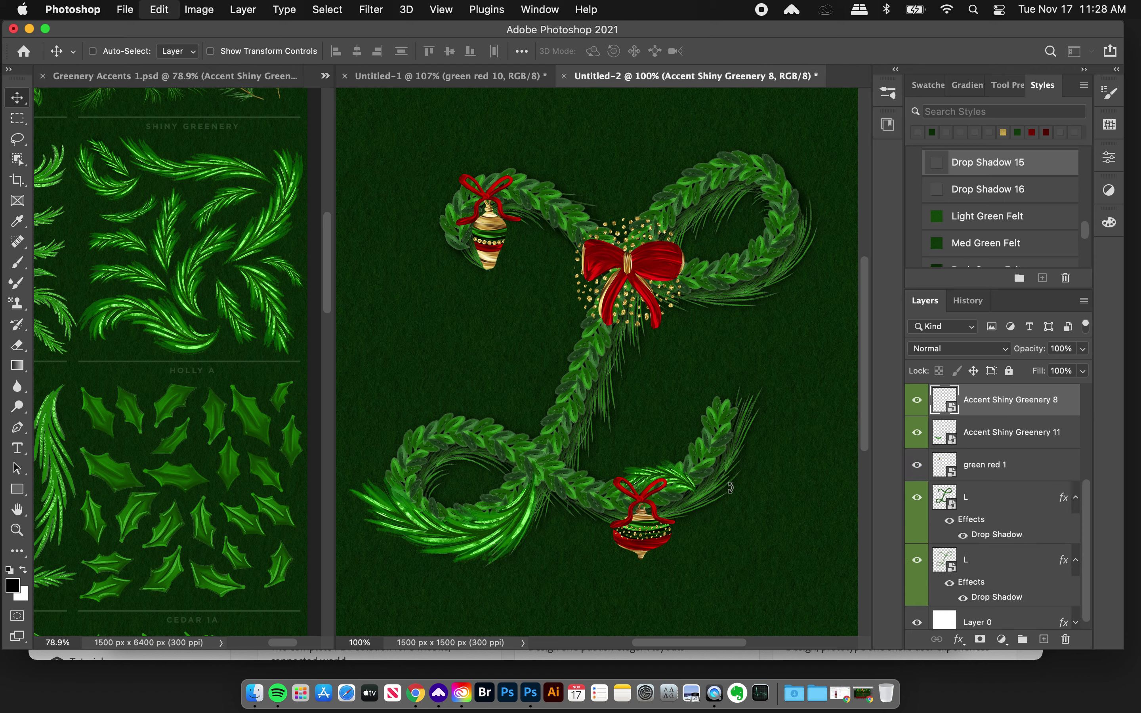
drag(725, 473, 616, 531)
drag(683, 440, 710, 381)
drag(683, 472, 707, 514)
drag(802, 471, 795, 441)
drag(725, 419, 728, 406)
drag(807, 493, 806, 484)
key(Return)
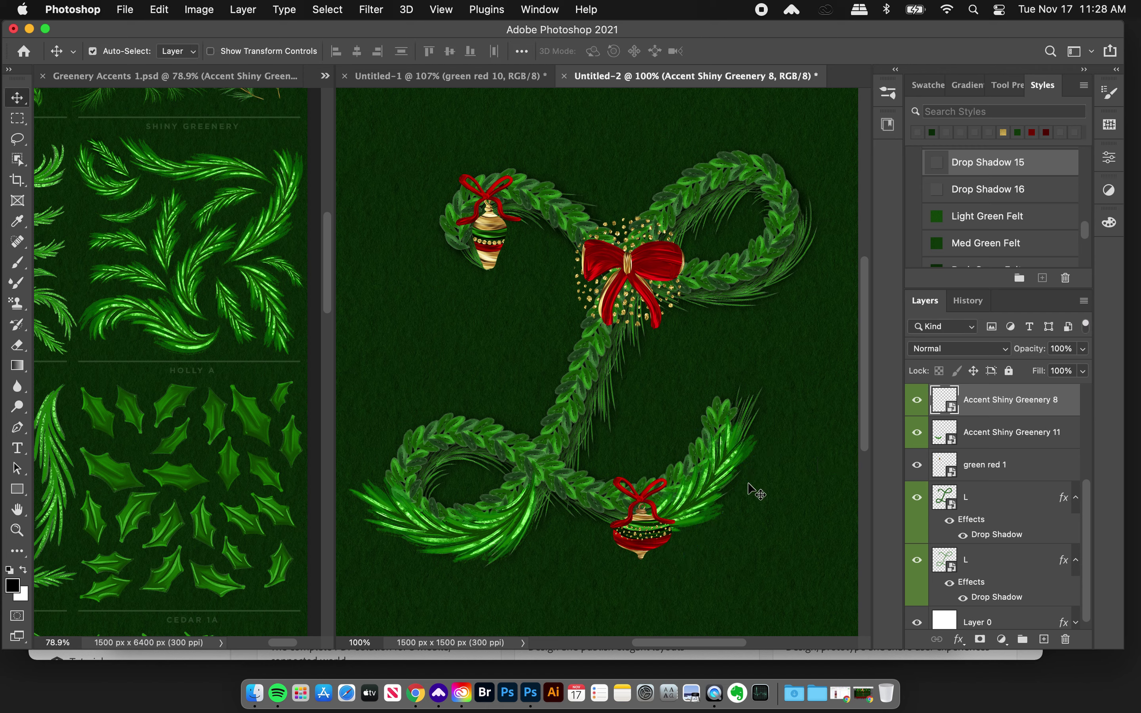
drag(709, 484, 705, 477)
Drag the Accent Shiny Greenery 10 sprig from the greenery sheet into Untitled-2
click(512, 81)
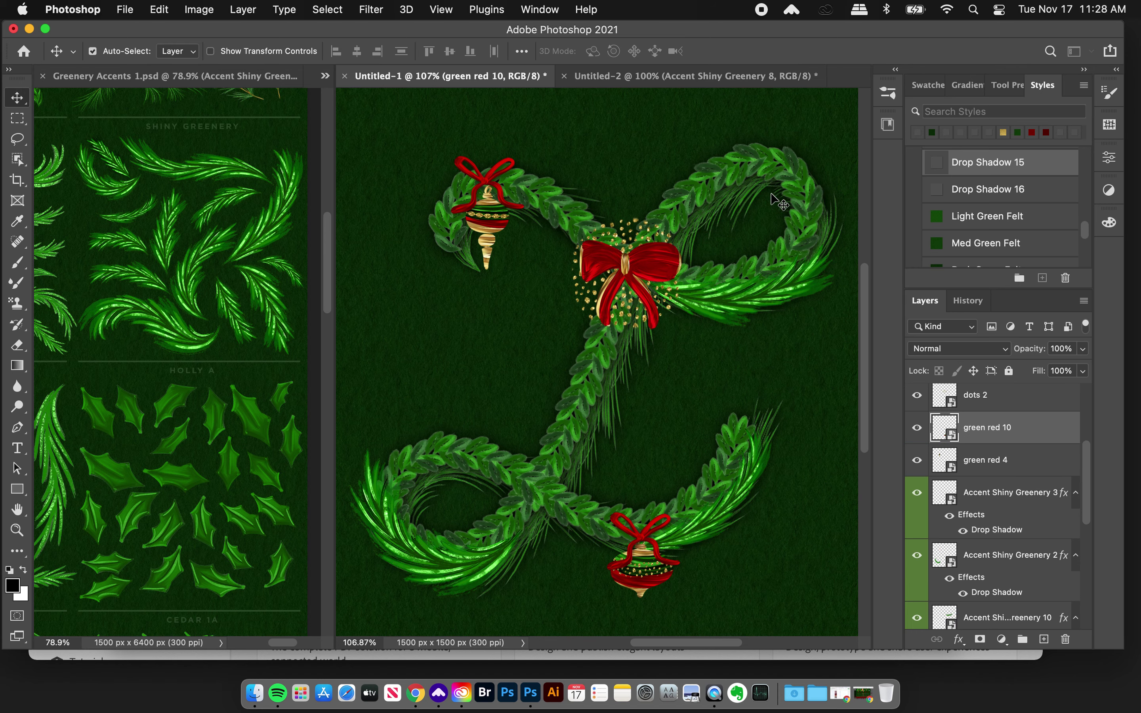
key(ctrl+Tab)
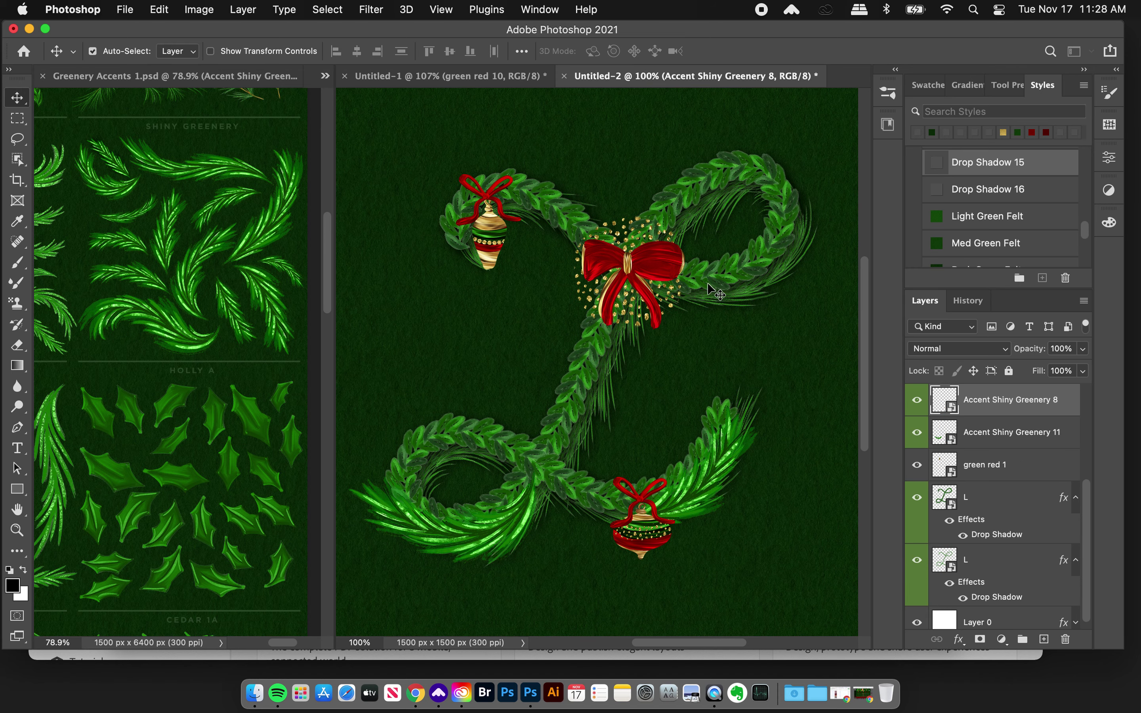
click(156, 286)
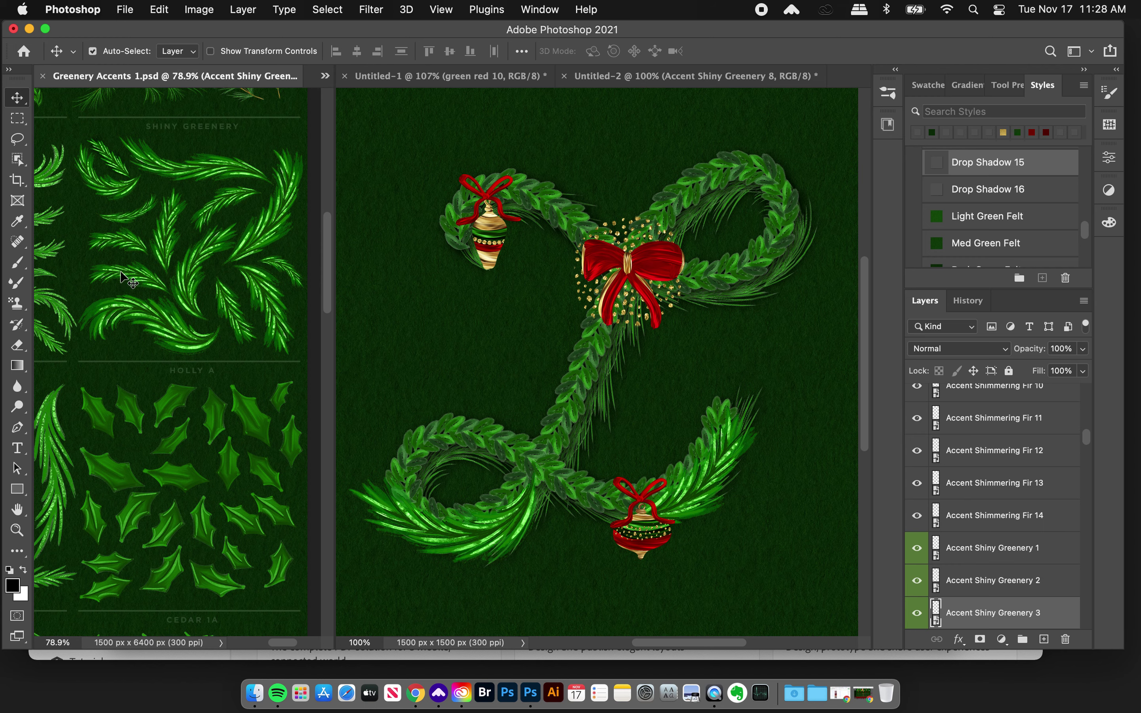
shift+click(122, 280)
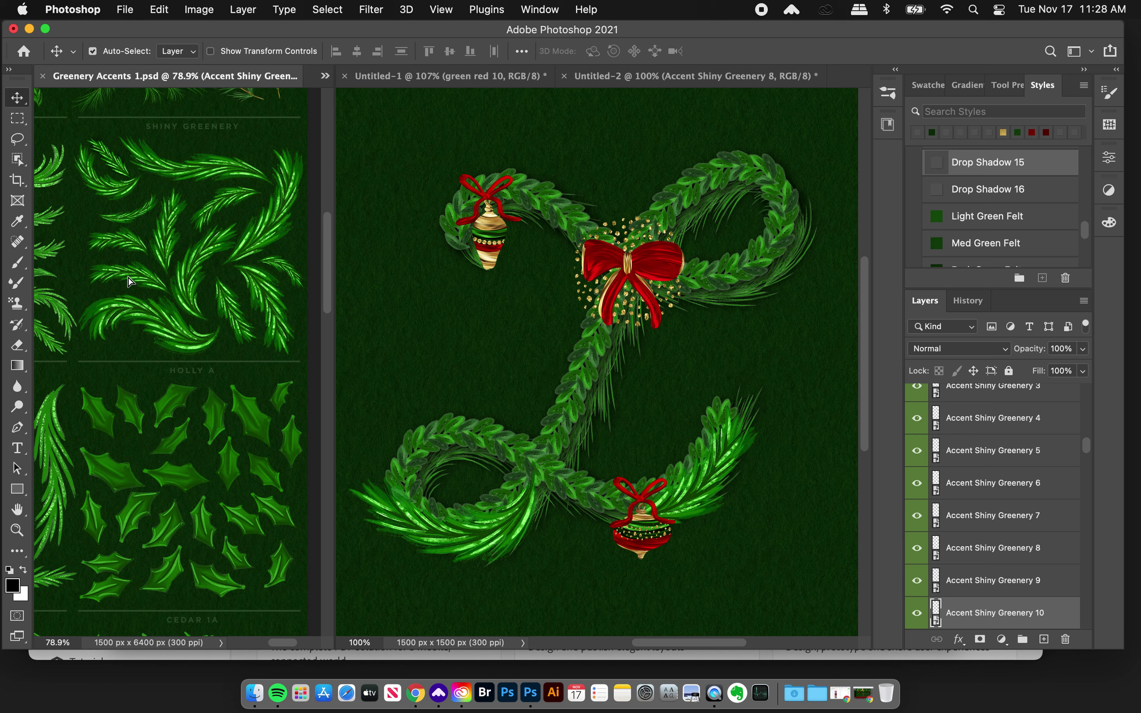
drag(128, 277, 689, 284)
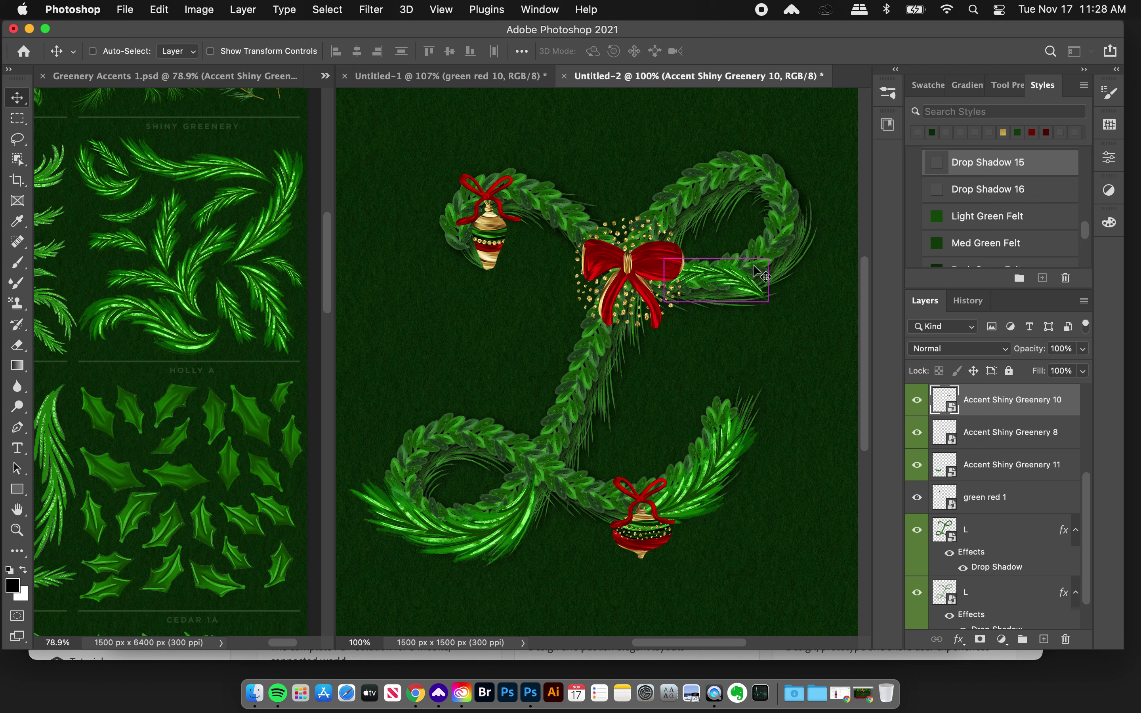
Rotate the sprig to 166°, scale it to about 38%, and place it beside the top bow
key(super+t)
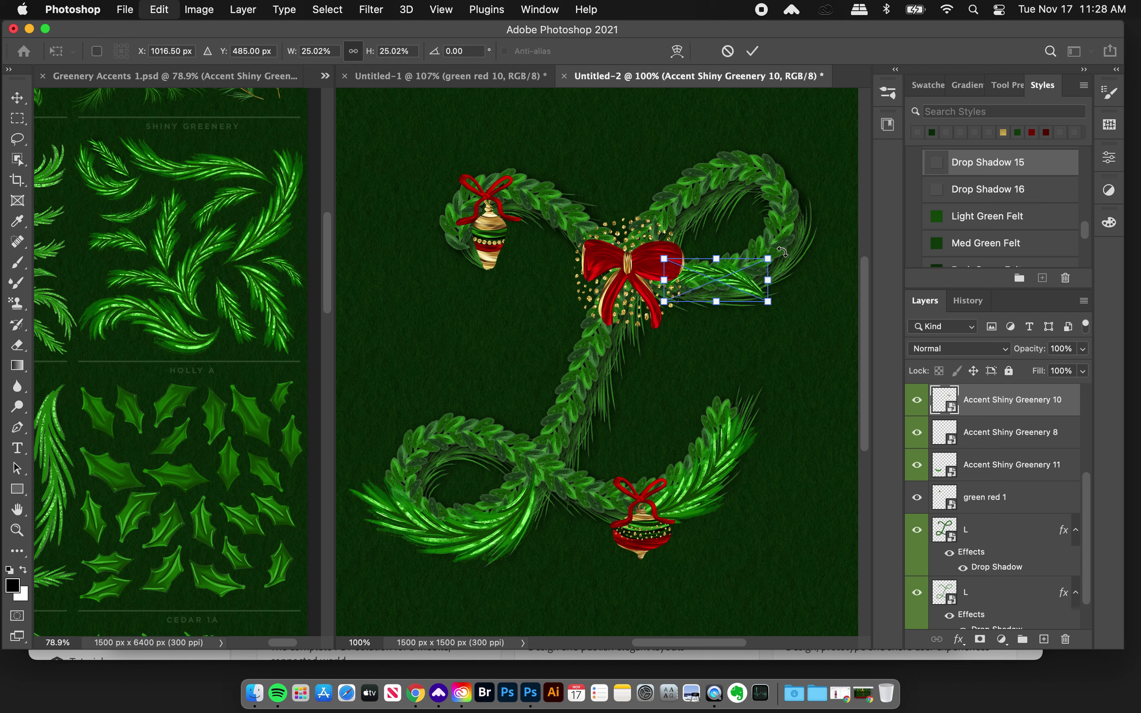
drag(783, 250, 630, 350)
drag(774, 231, 776, 179)
key(Return)
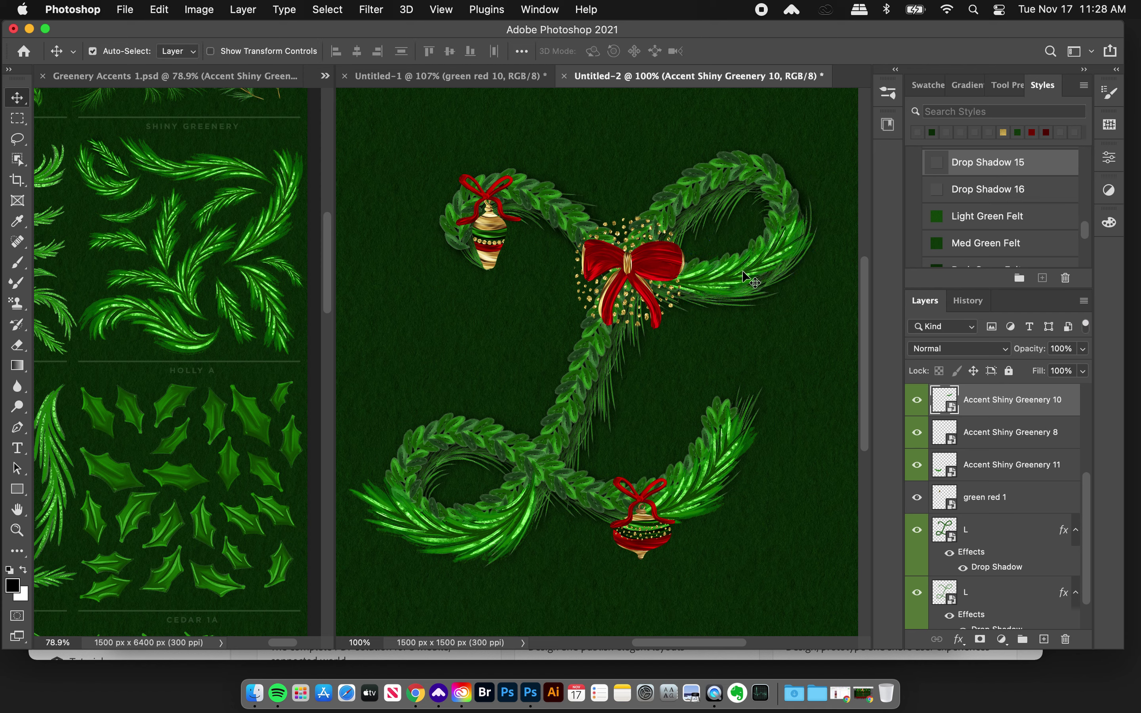
drag(742, 271, 746, 270)
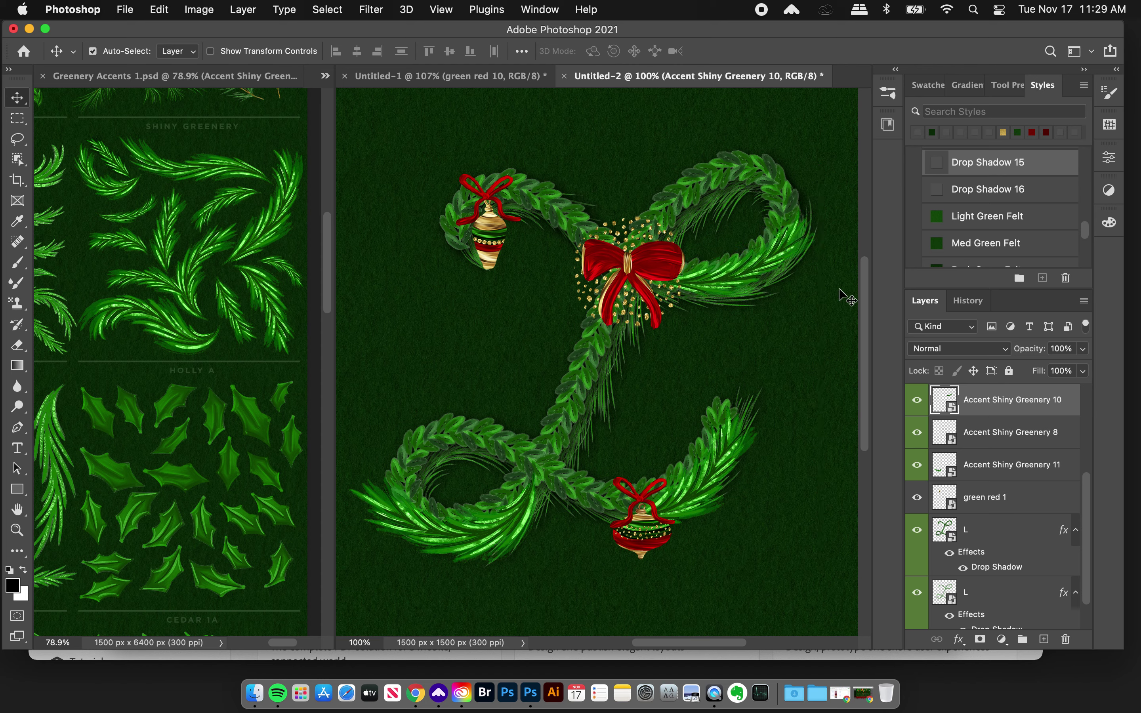
Enlarge the sprig to about 45% and nudge it slightly down and left
key(super+t)
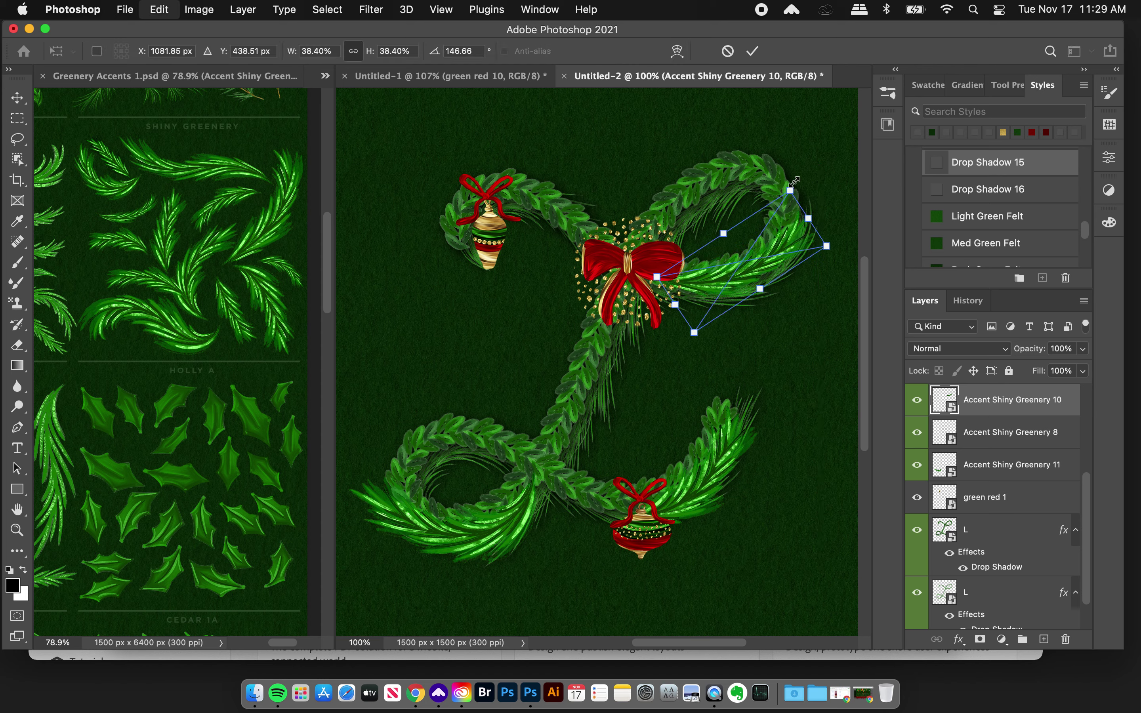
mouse_move(795, 182)
mouse_down()
mouse_move(802, 151)
mouse_move(801, 163)
mouse_up()
key(Return)
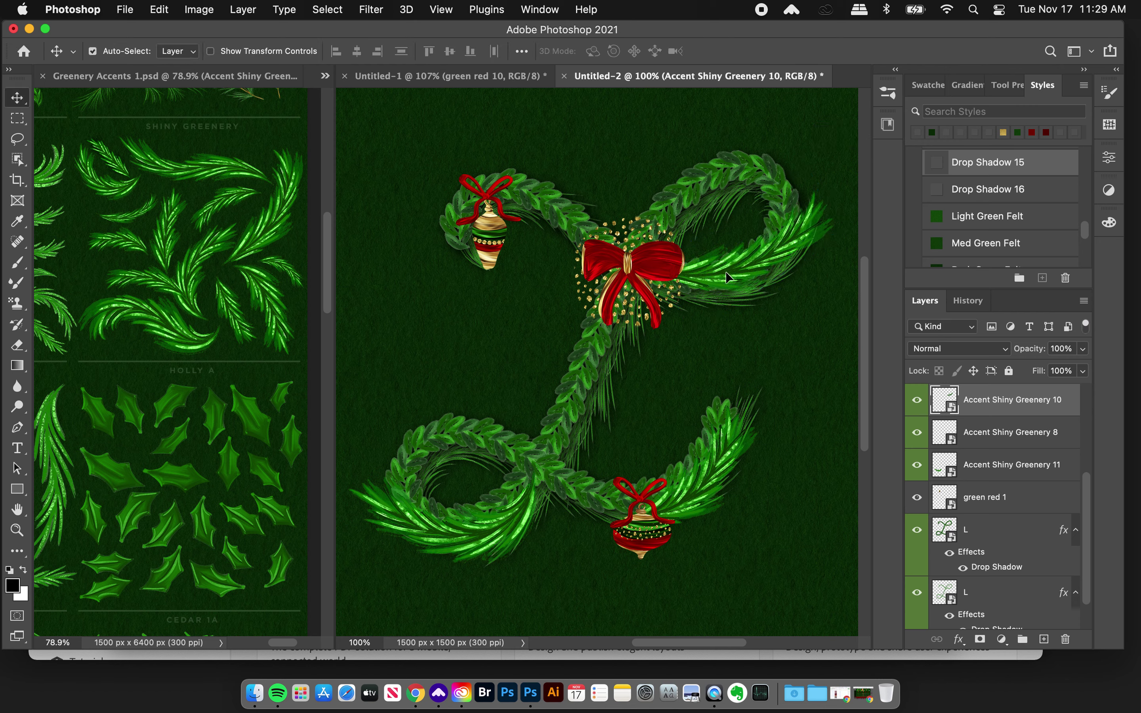
drag(726, 276, 722, 285)
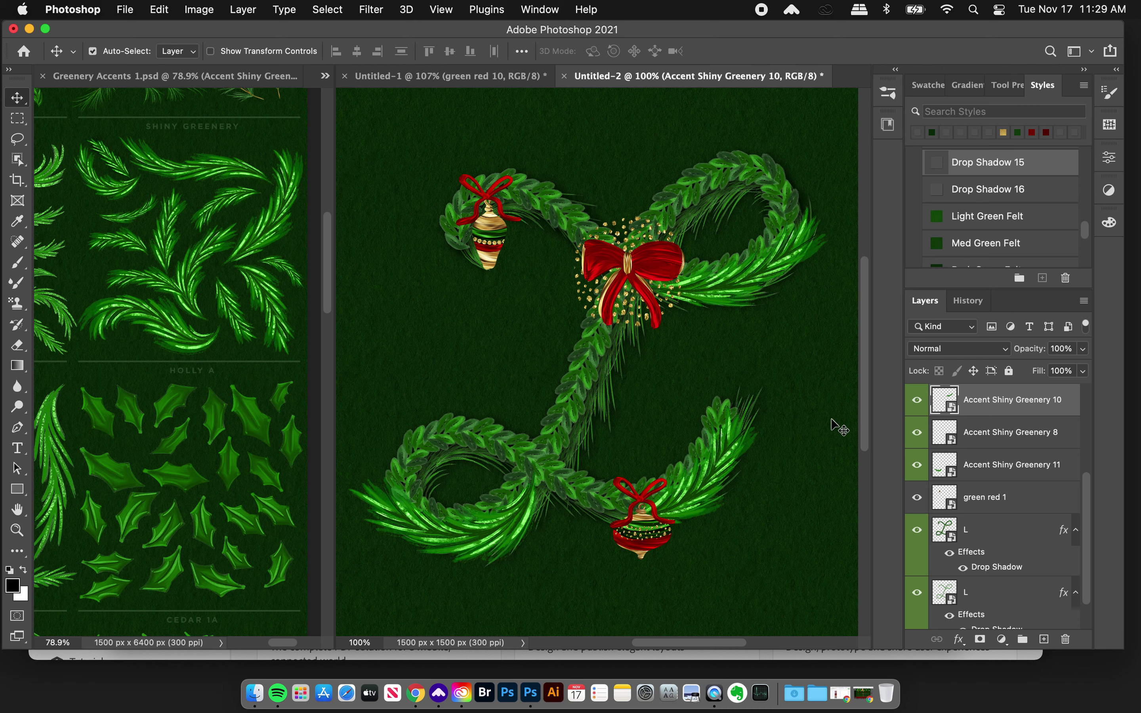
Apply the Drop Shadow 14 style to all three Accent Shiny Greenery sprigs
shift+click(1003, 468)
scroll(986, 188, up, 2)
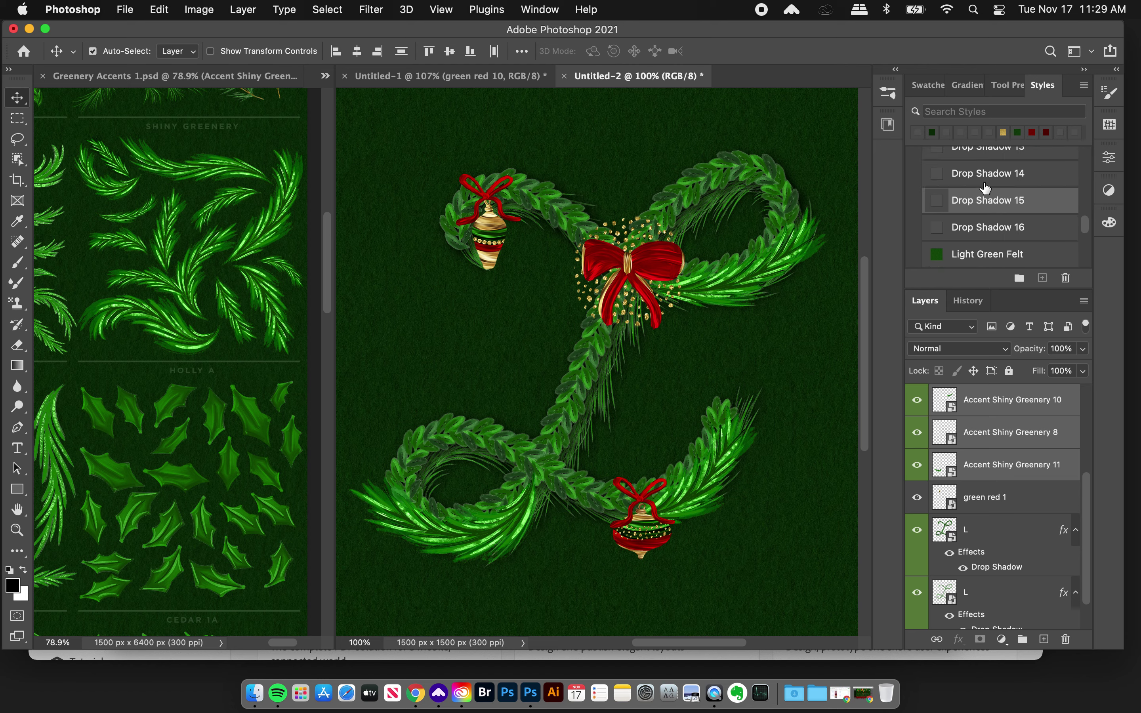
click(995, 179)
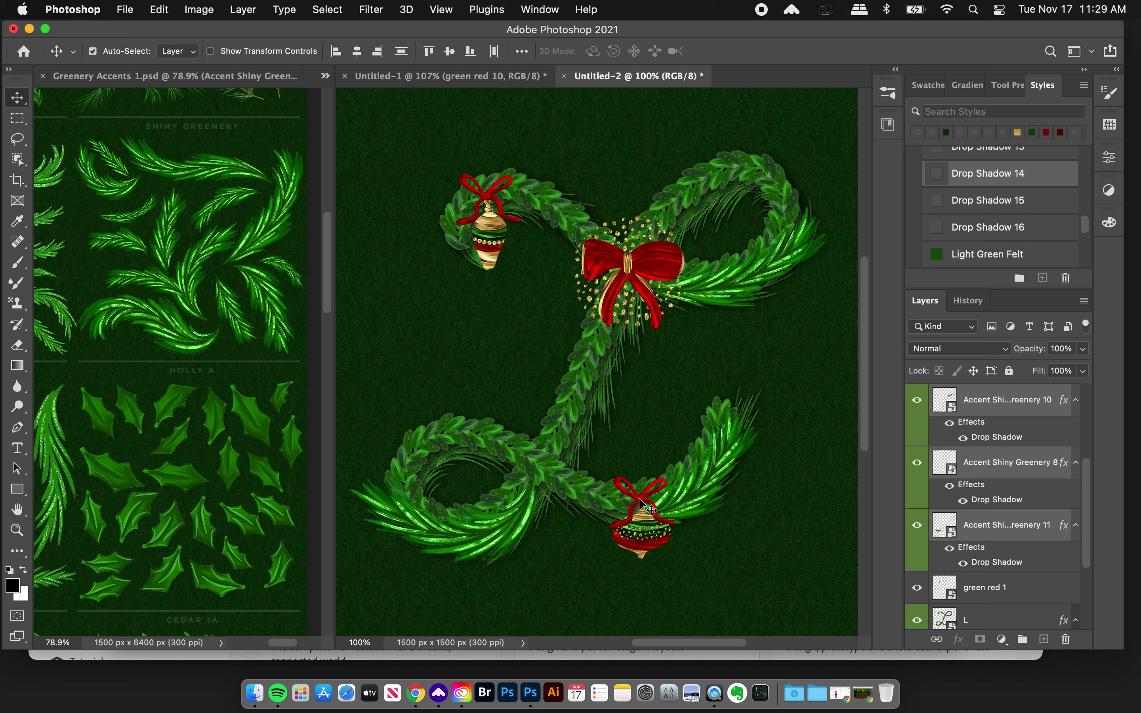
Apply the Drop Shadow 2 style to both ribbon layers
click(658, 506)
scroll(967, 458, up, 1)
shift+click(990, 453)
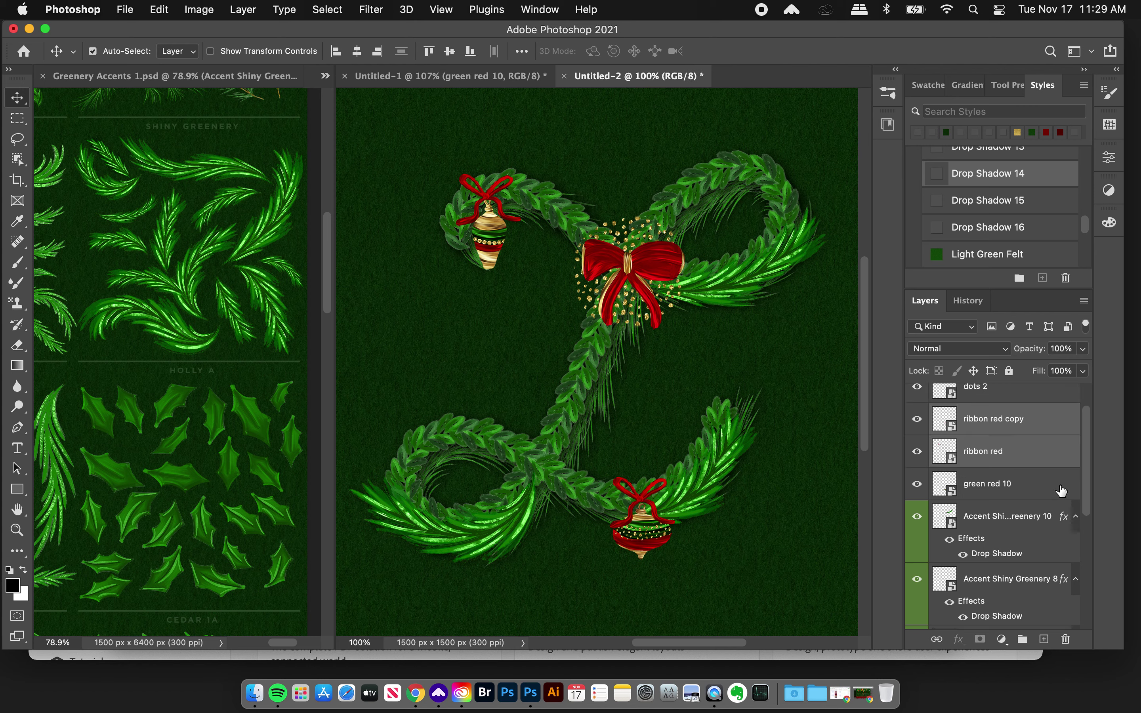
scroll(1042, 207, up, 5)
scroll(1042, 208, up, 3)
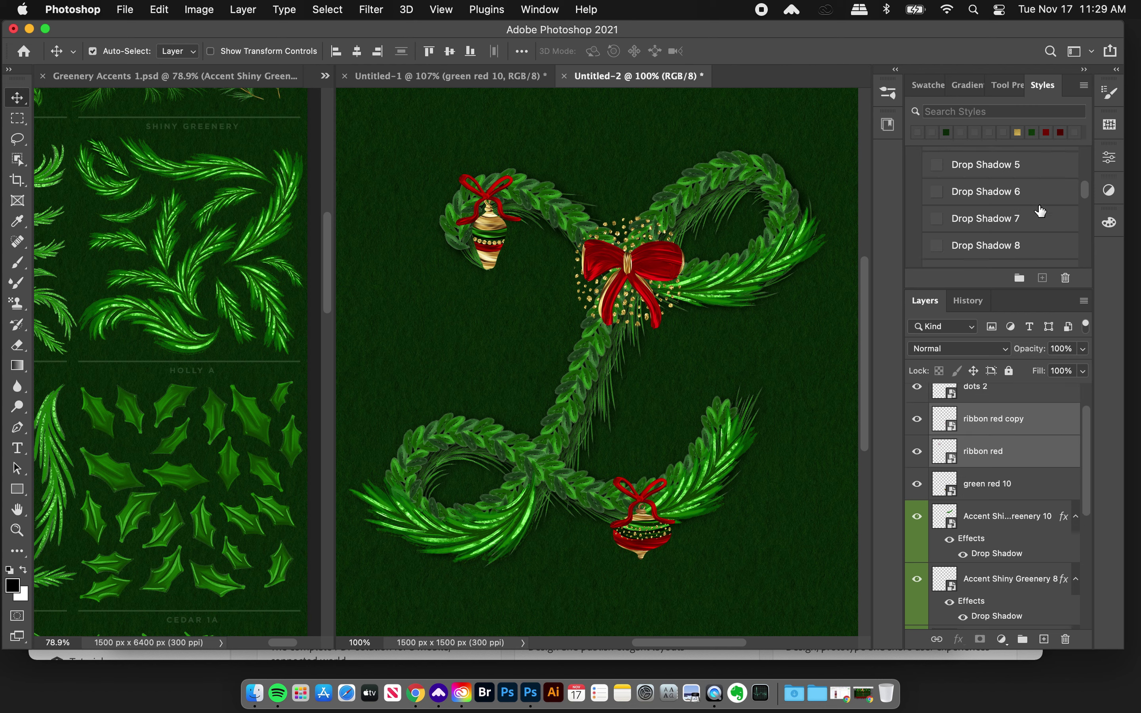
click(978, 182)
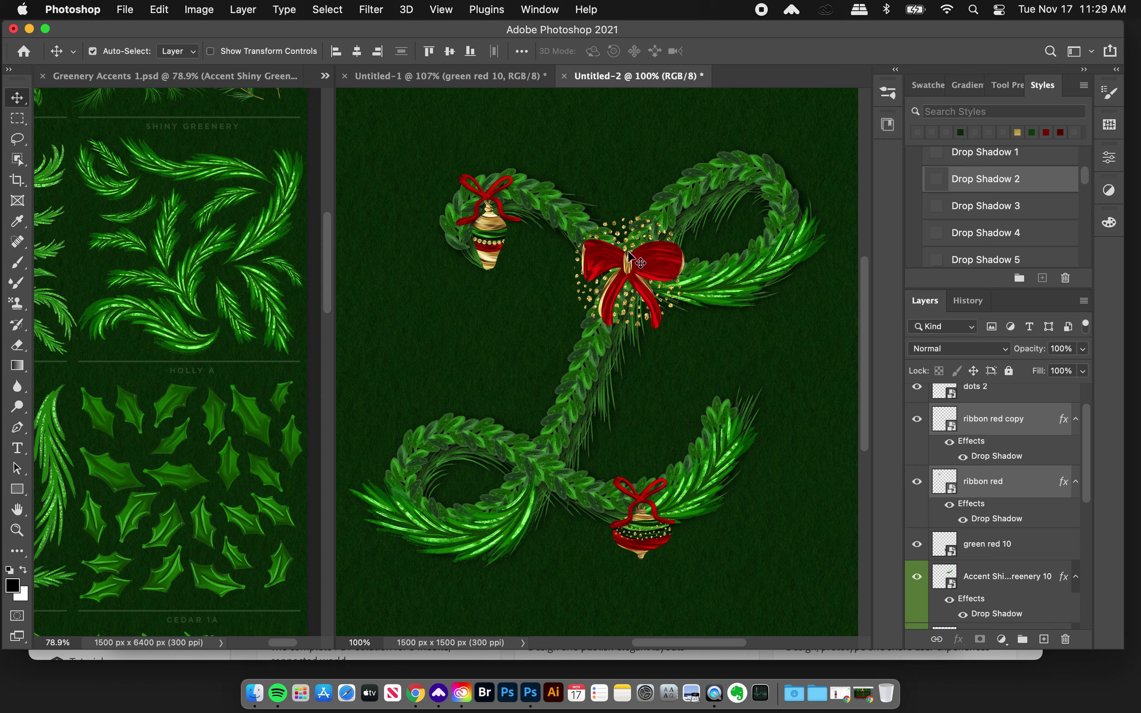
Apply the Drop Shadow 9 style to the bow red layer
click(653, 268)
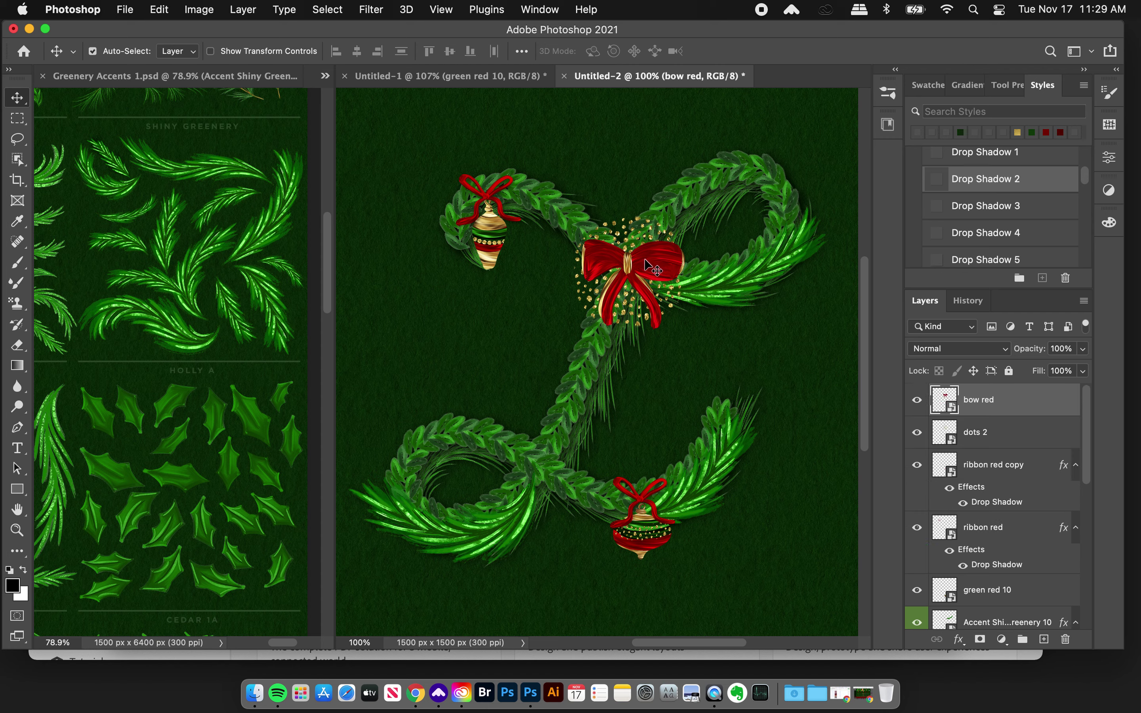
scroll(996, 231, down, 3)
click(999, 226)
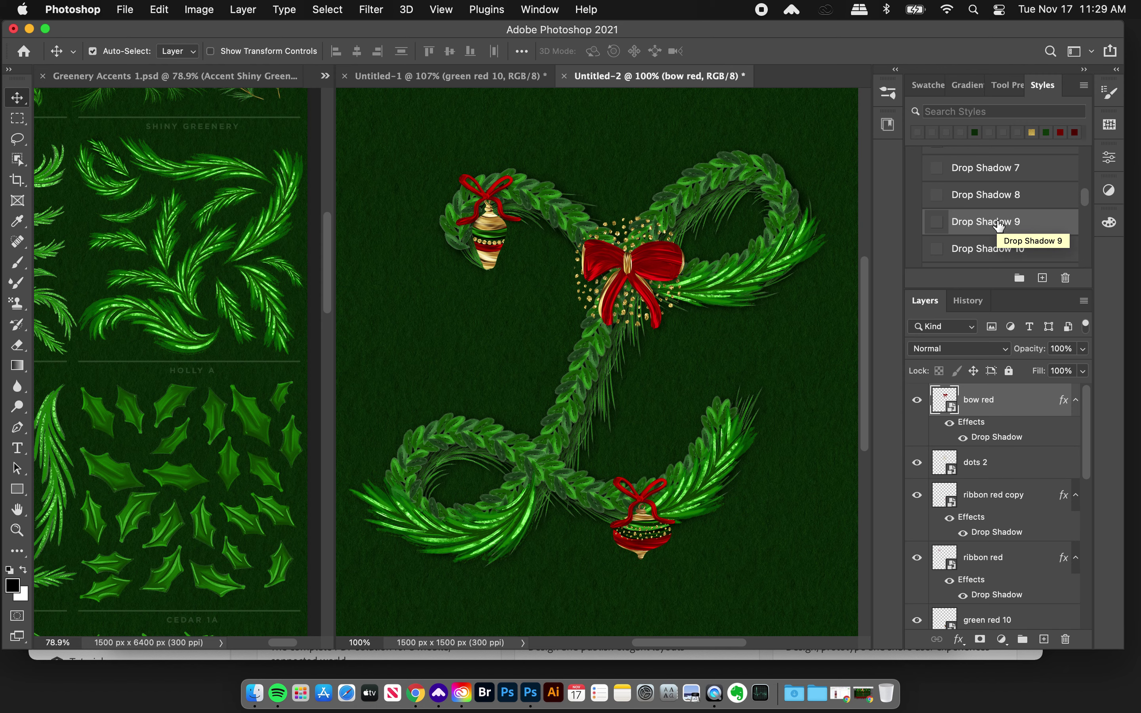
scroll(754, 430, right, 2)
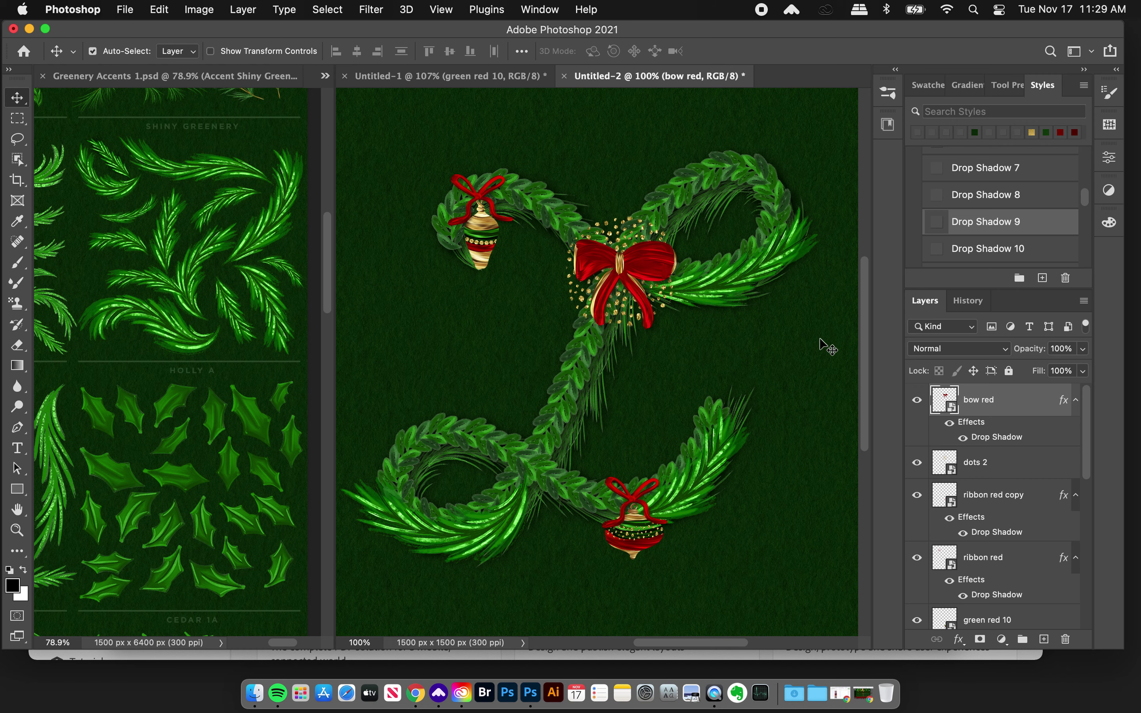
drag(862, 351, 867, 345)
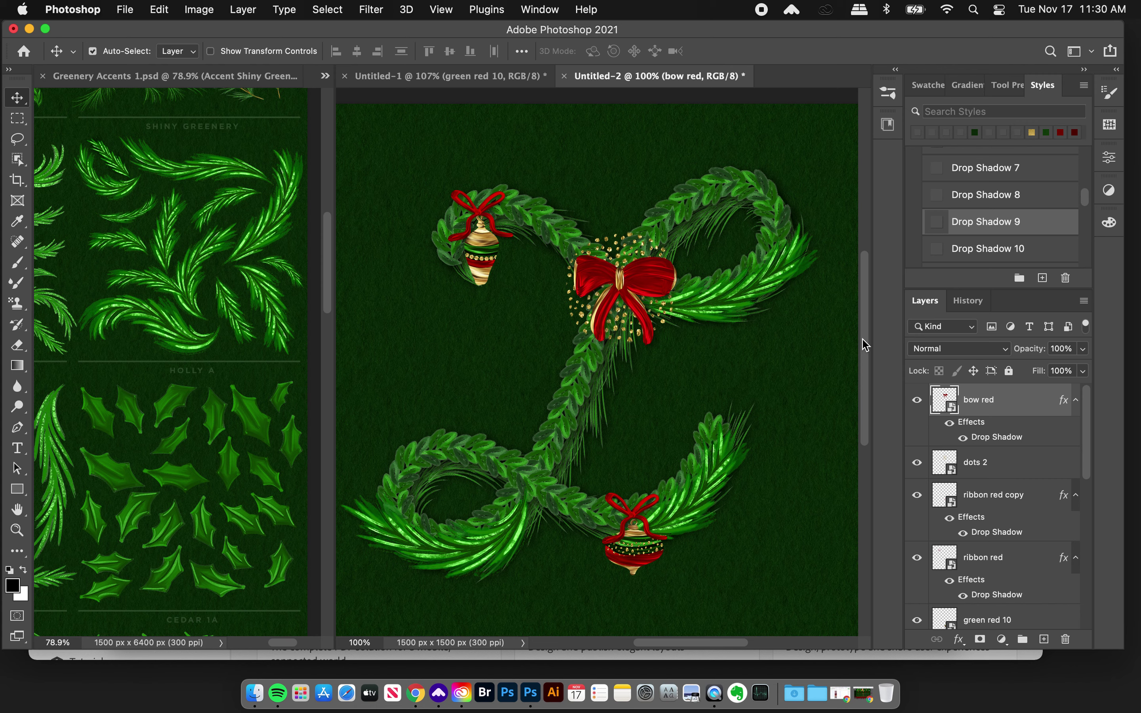
scroll(865, 345, up, 3)
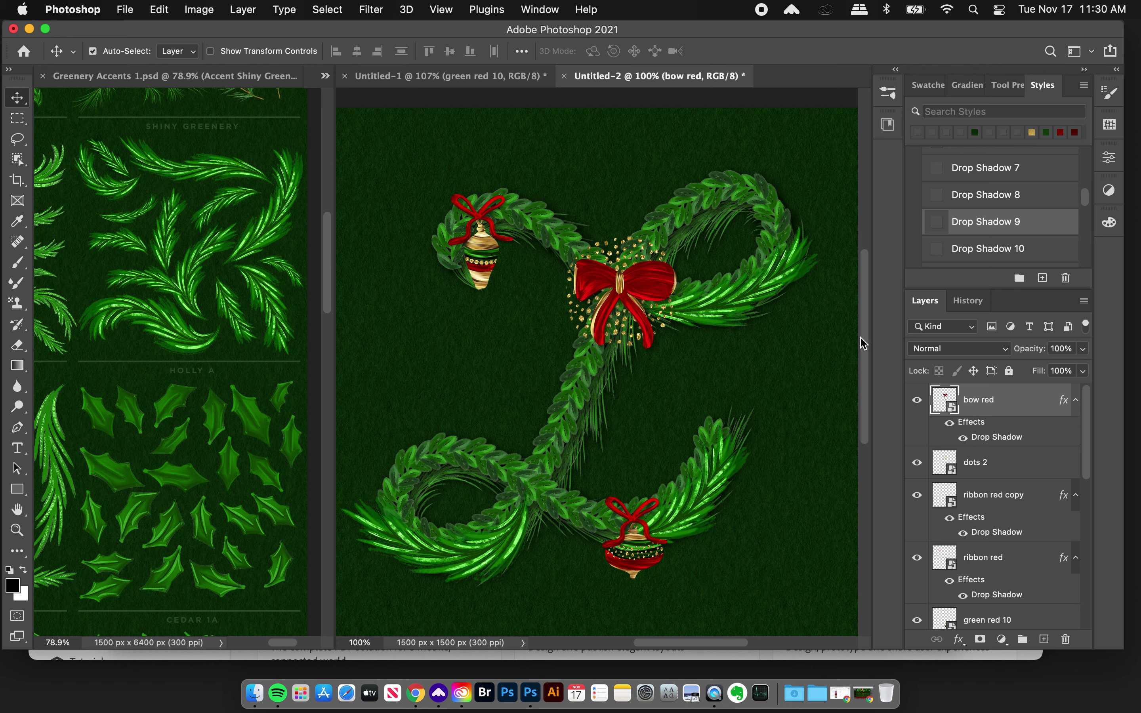